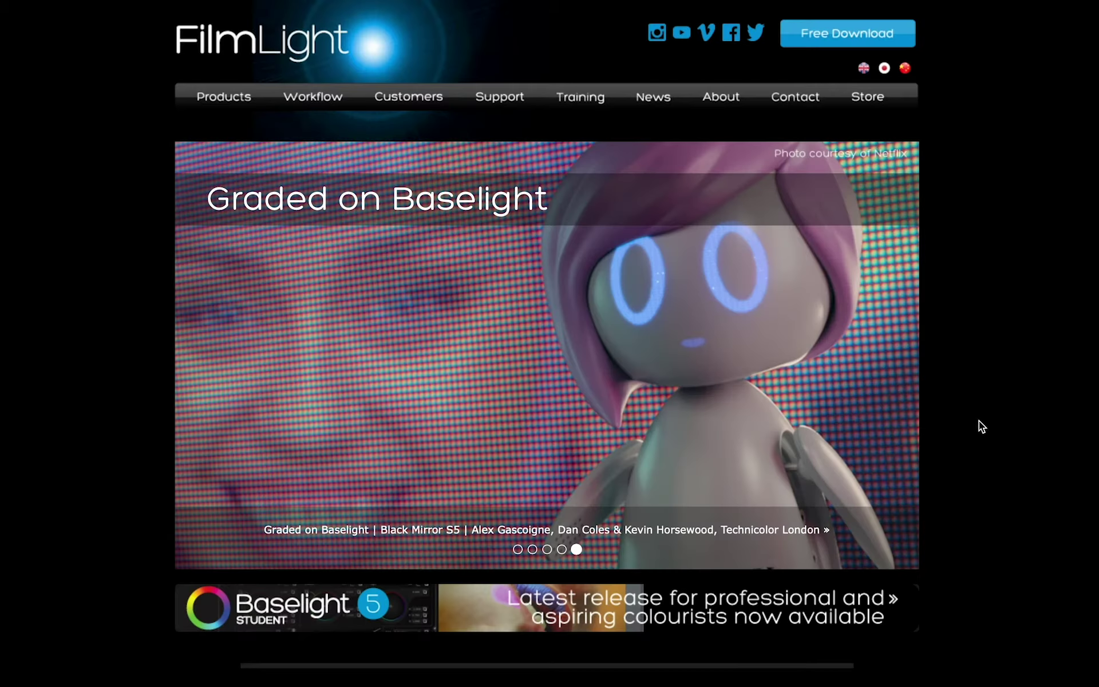
- Open the Truelight Colour Spaces downloads page from Support > Latest Downloads on the FilmLight site
mouse_move(497, 101)
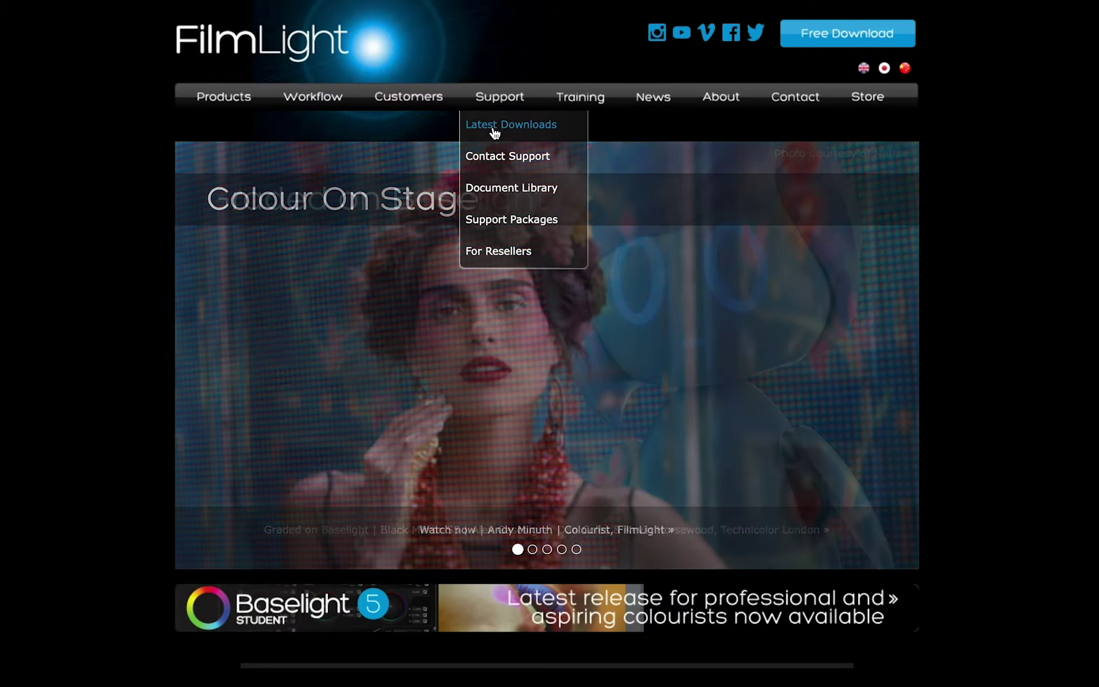
left_click(493, 126)
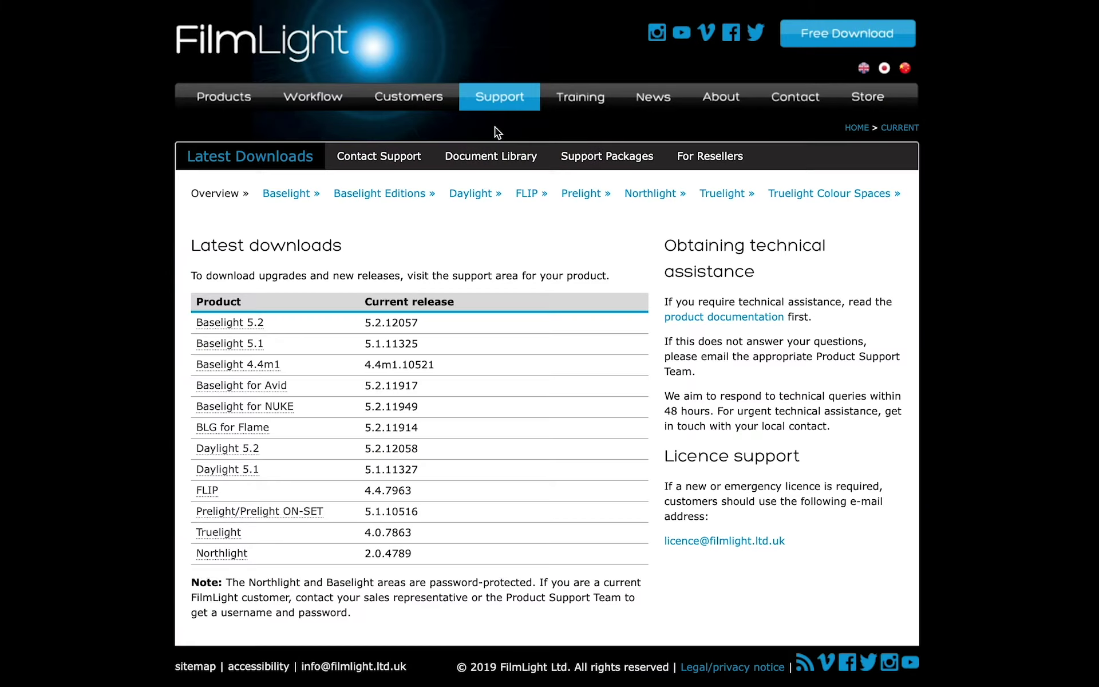
left_click(862, 194)
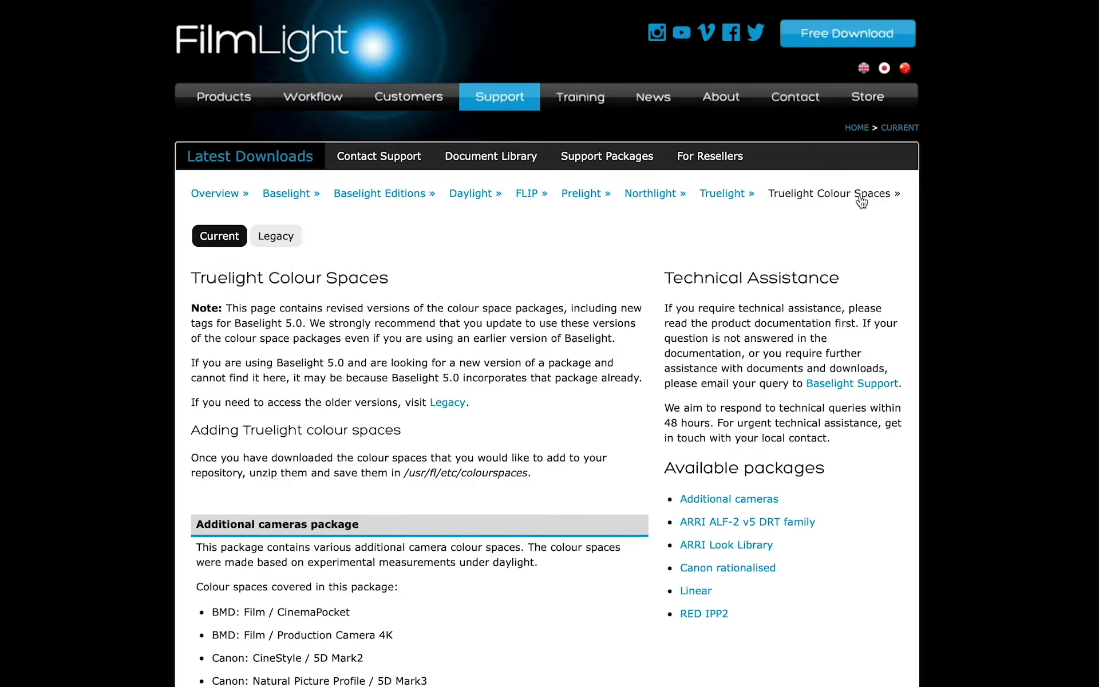
- Select the install path /usr/fl/etc/colourspaces and go to that folder in Finder
left_click(706, 614)
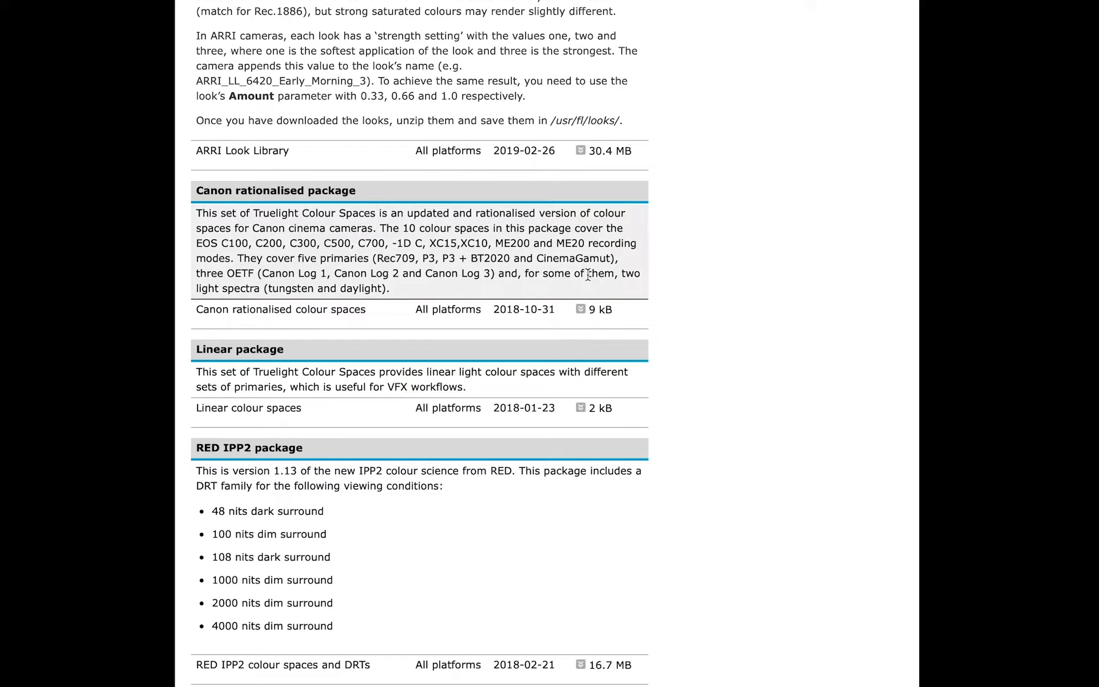
scroll(588, 275, "up", 15)
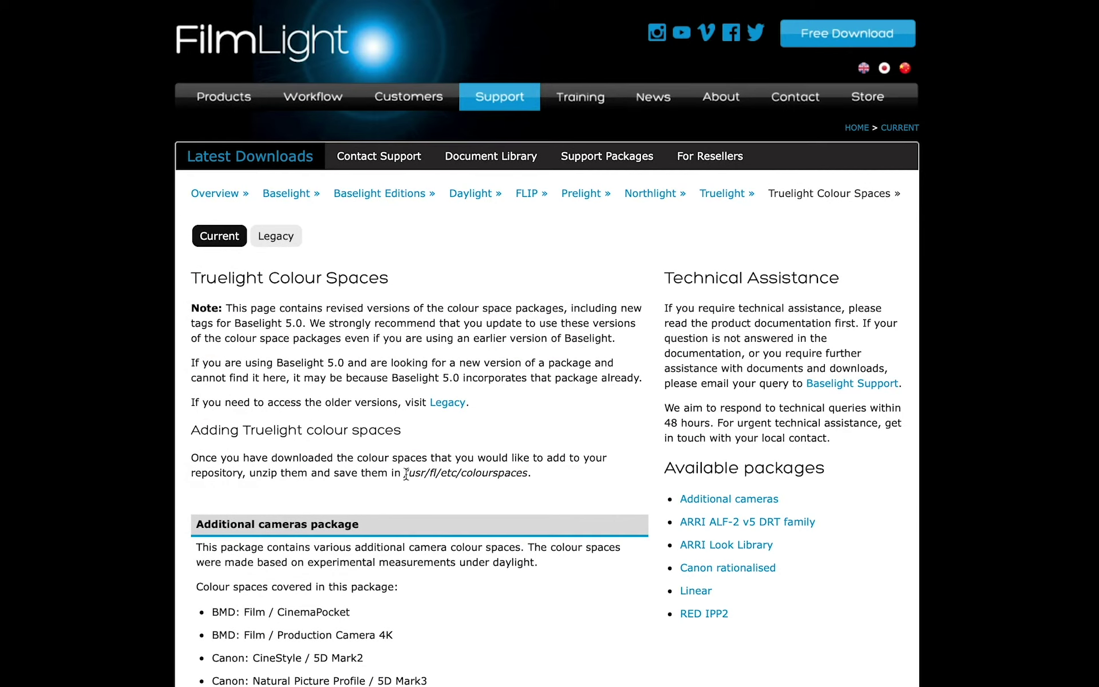
left_click_drag(404, 475, 541, 477)
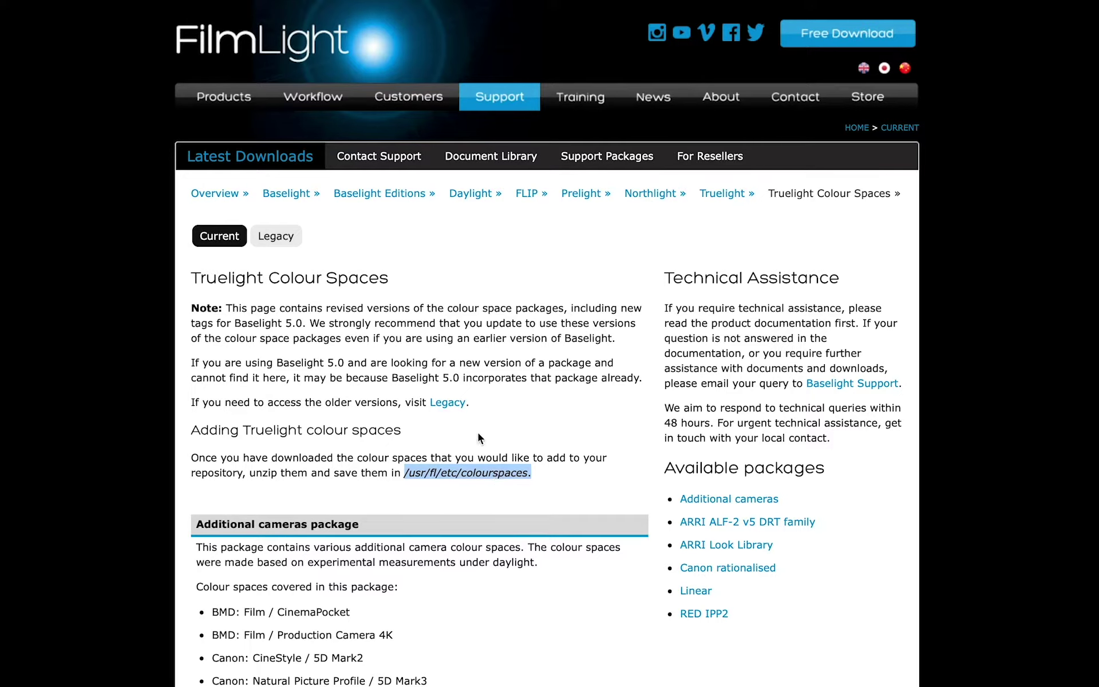
key("super+shift+r")
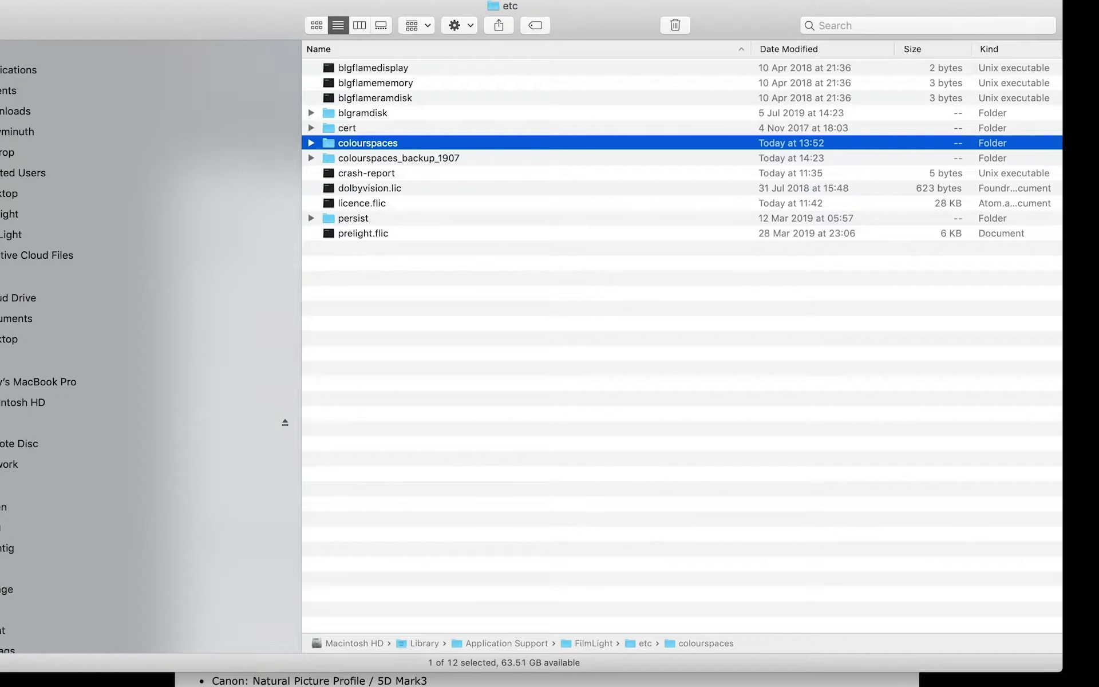
left_click(358, 146)
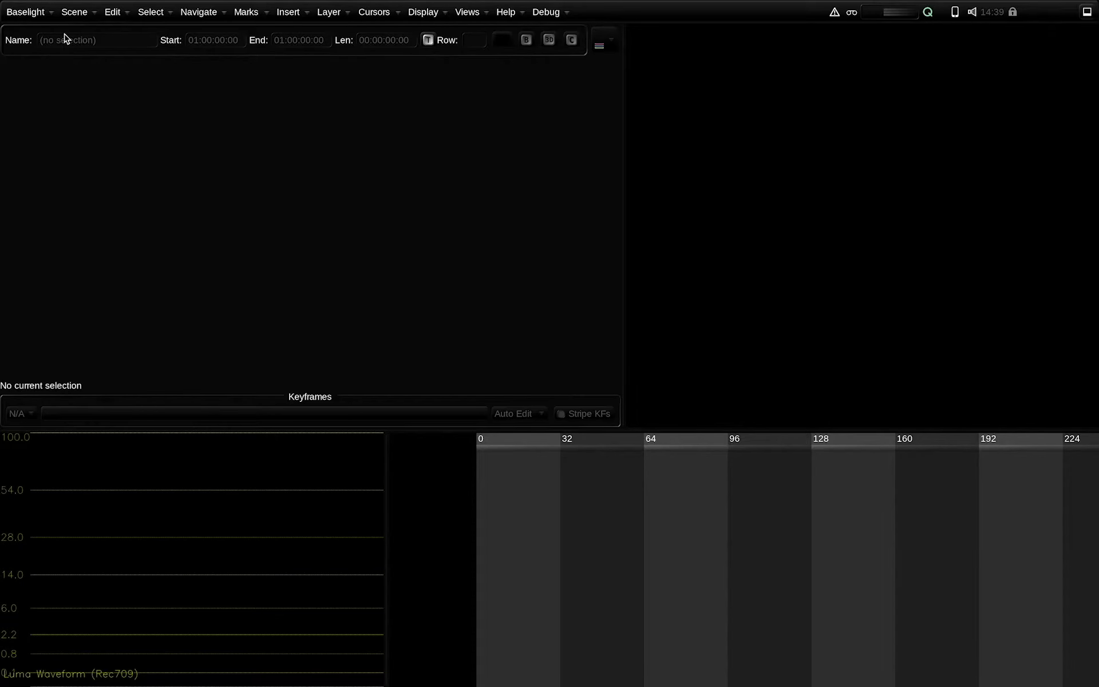
- From the Job Manager, start a new scene named 'IPP2 setup' in the IPP2 folder
left_click(74, 12)
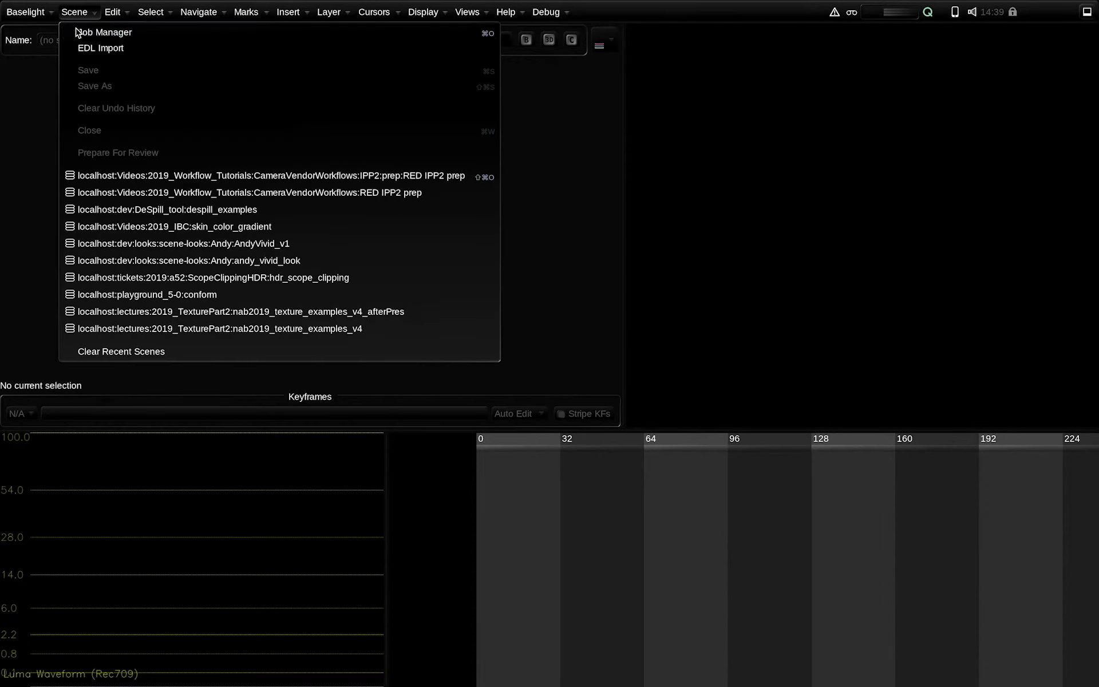
left_click(77, 33)
left_click(921, 200)
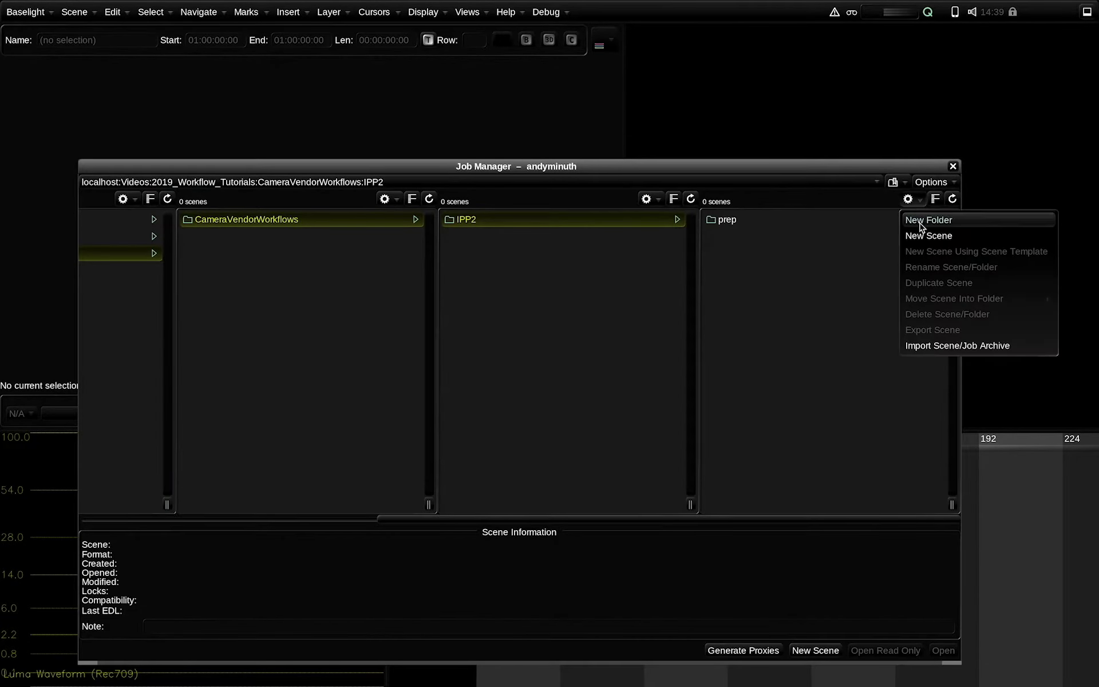
left_click(928, 235)
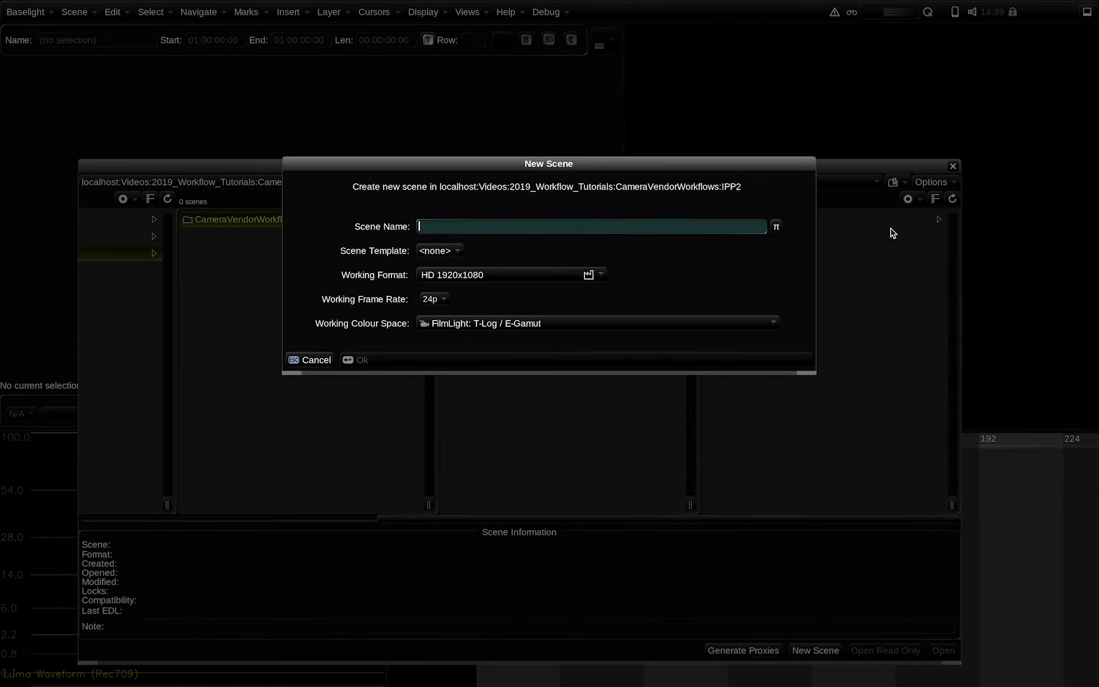
type("IPP2 setup")
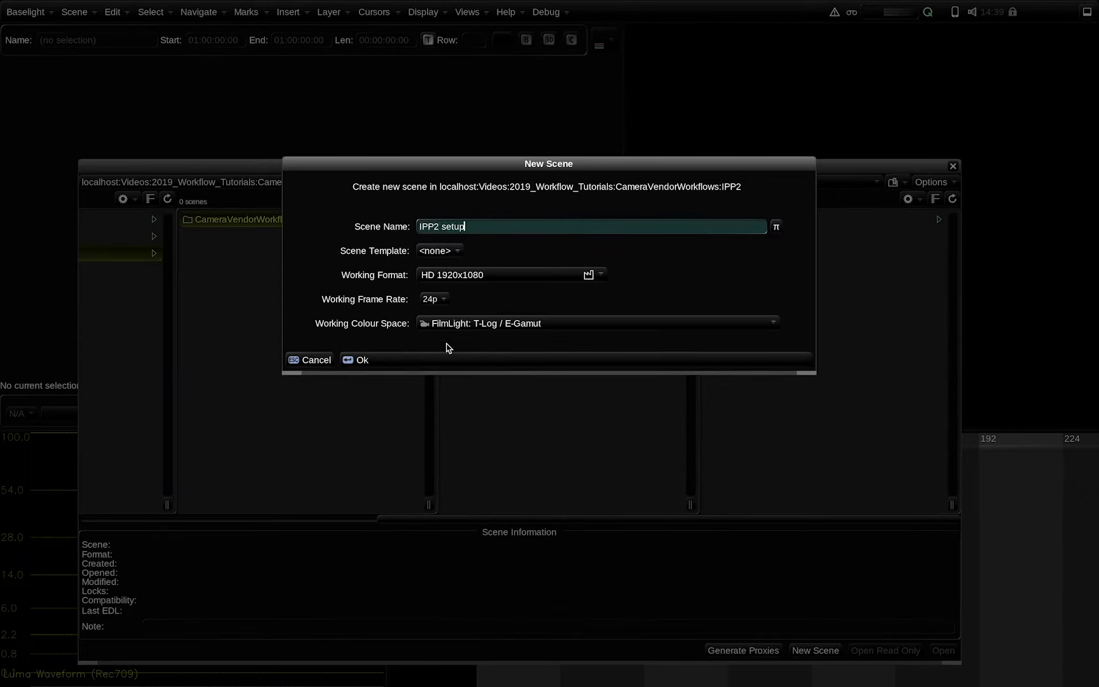
left_click(436, 253)
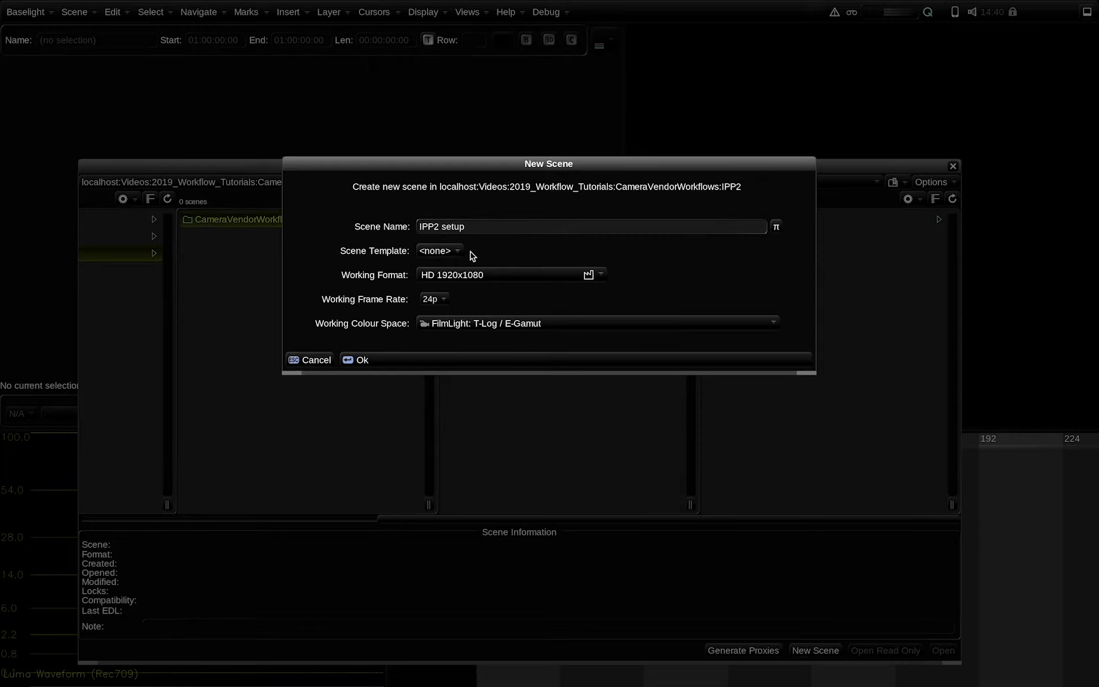
- Give the scene UltraHD 3840x2160 format and RED Log3G10 / REDWideGamutRGB working colour space, then create it
left_click(471, 275)
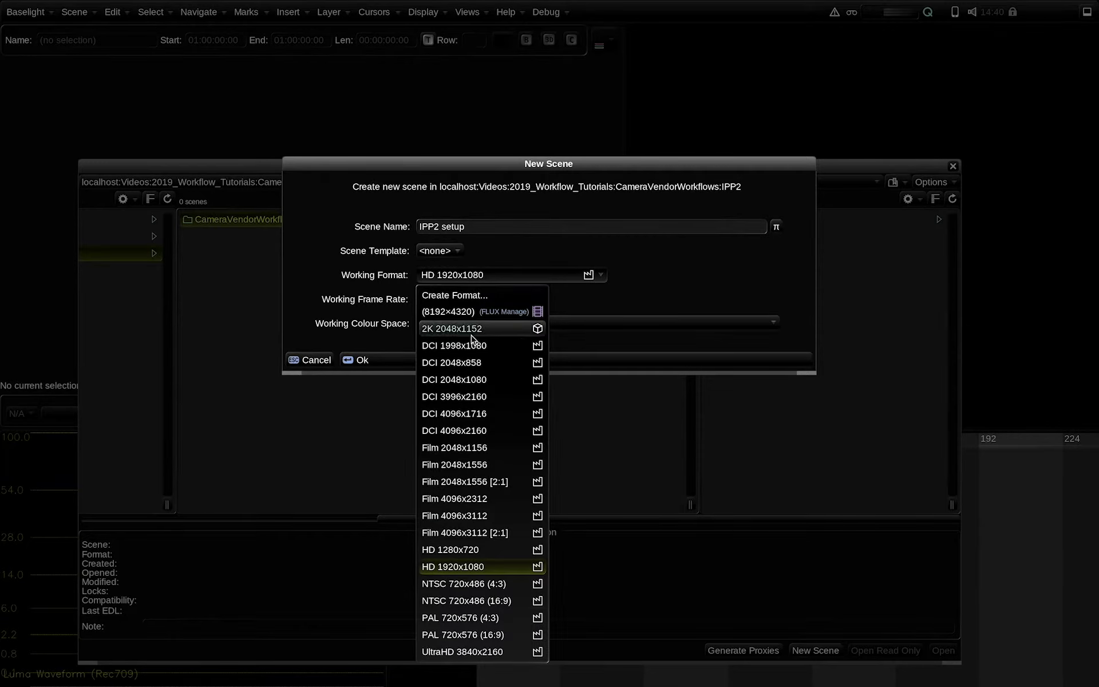
left_click(498, 652)
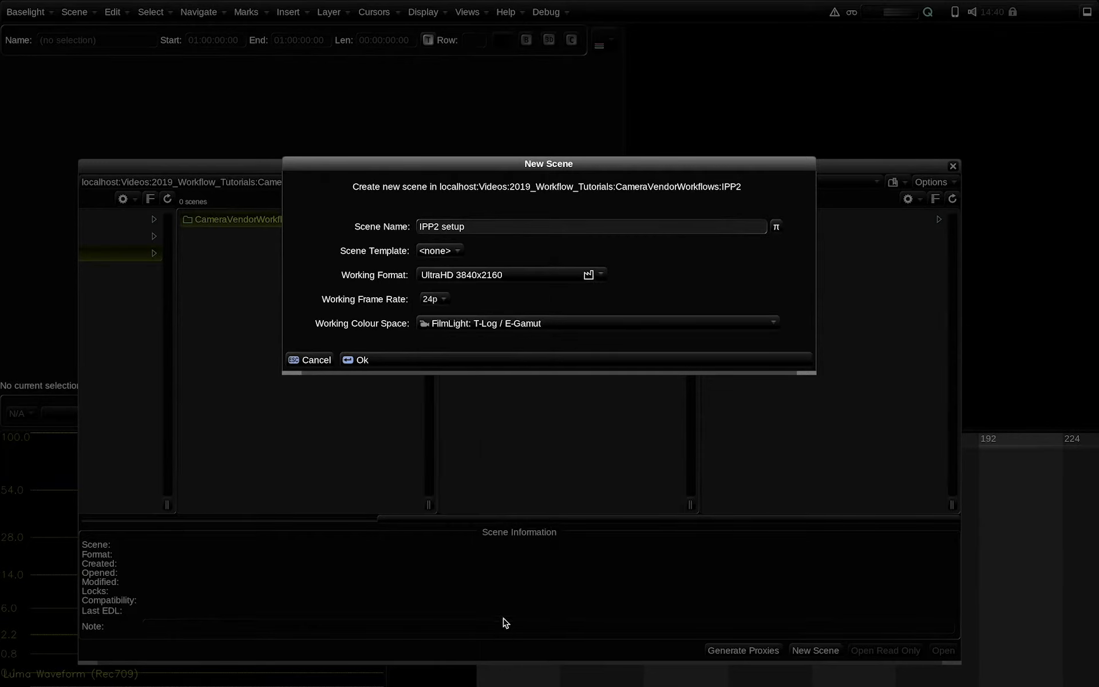
left_click(474, 324)
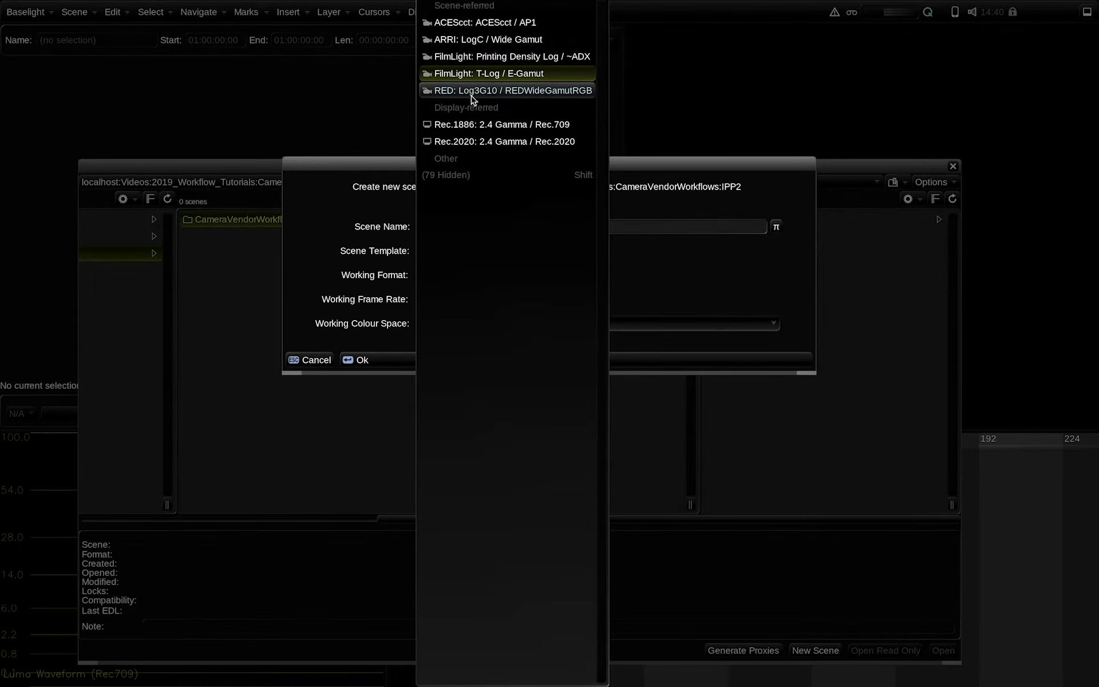
left_click(516, 95)
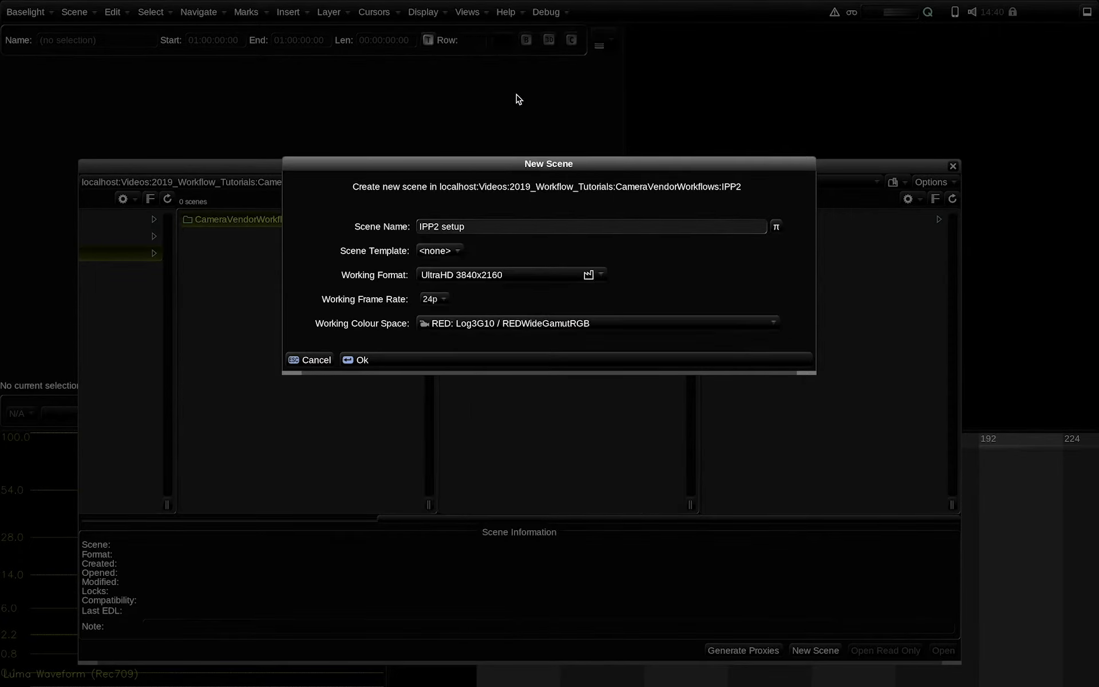
left_click(441, 362)
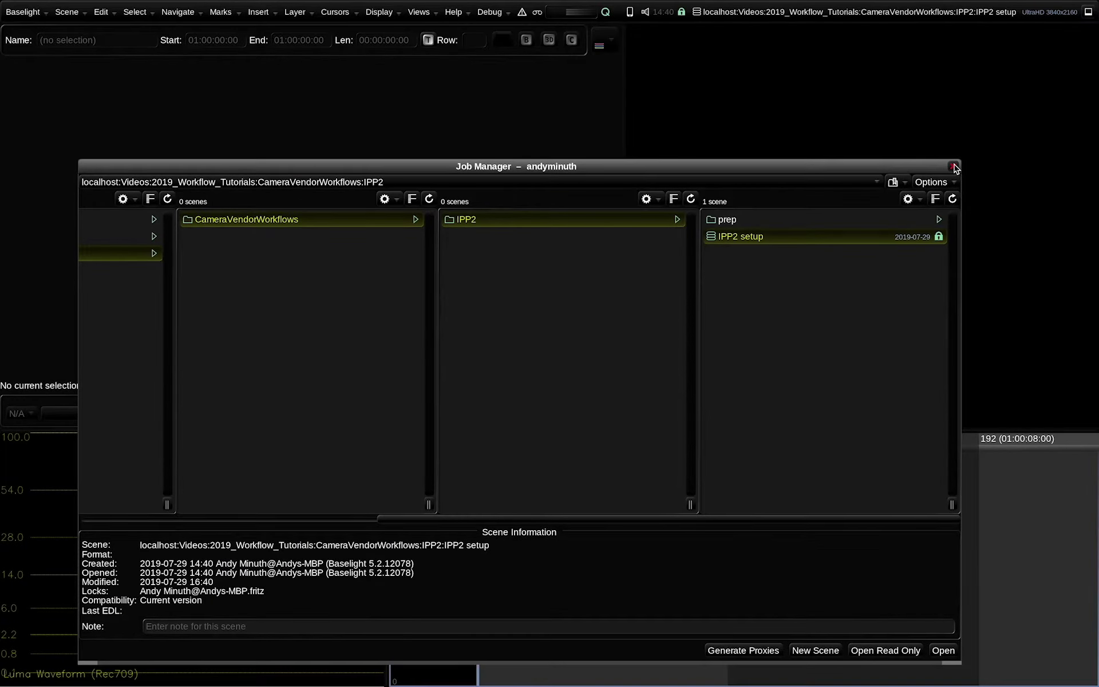
- In Scene Settings, set the display rendering transform to RED IPP2 v1.13, viewing condition Automatic
left_click(953, 167)
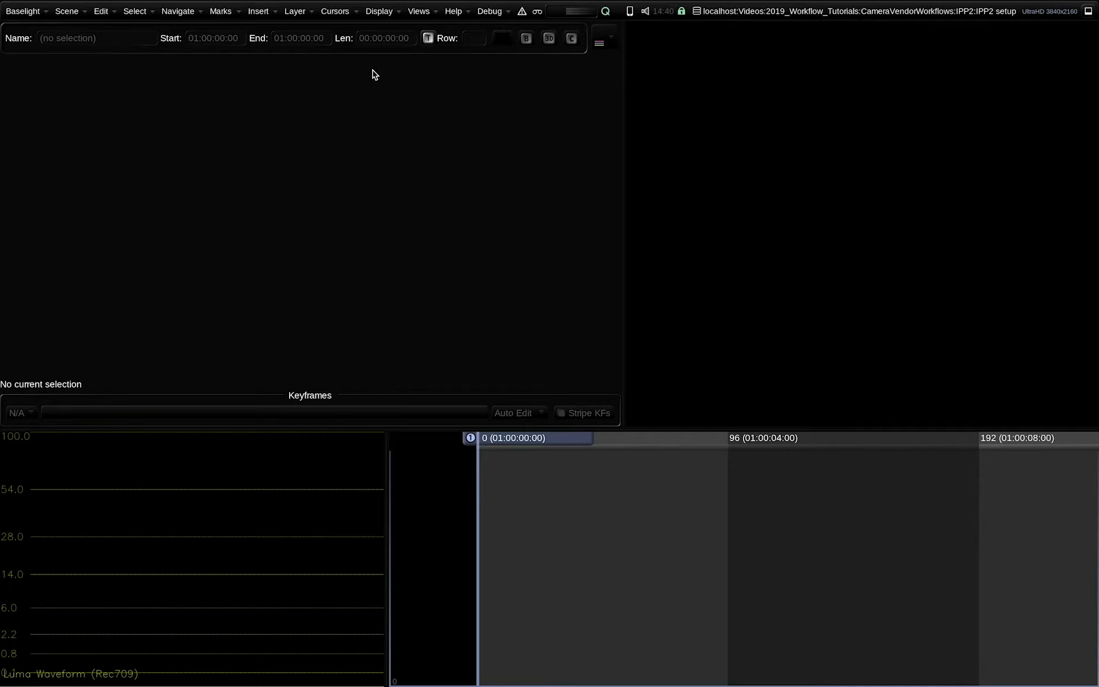
left_click(418, 12)
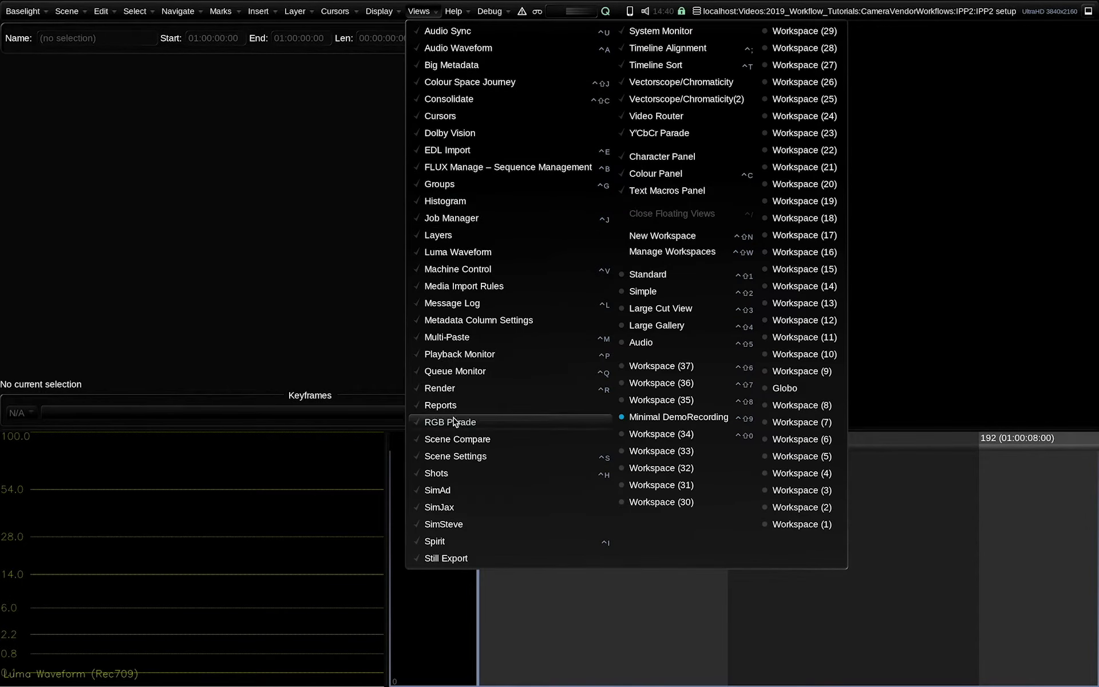
left_click(457, 457)
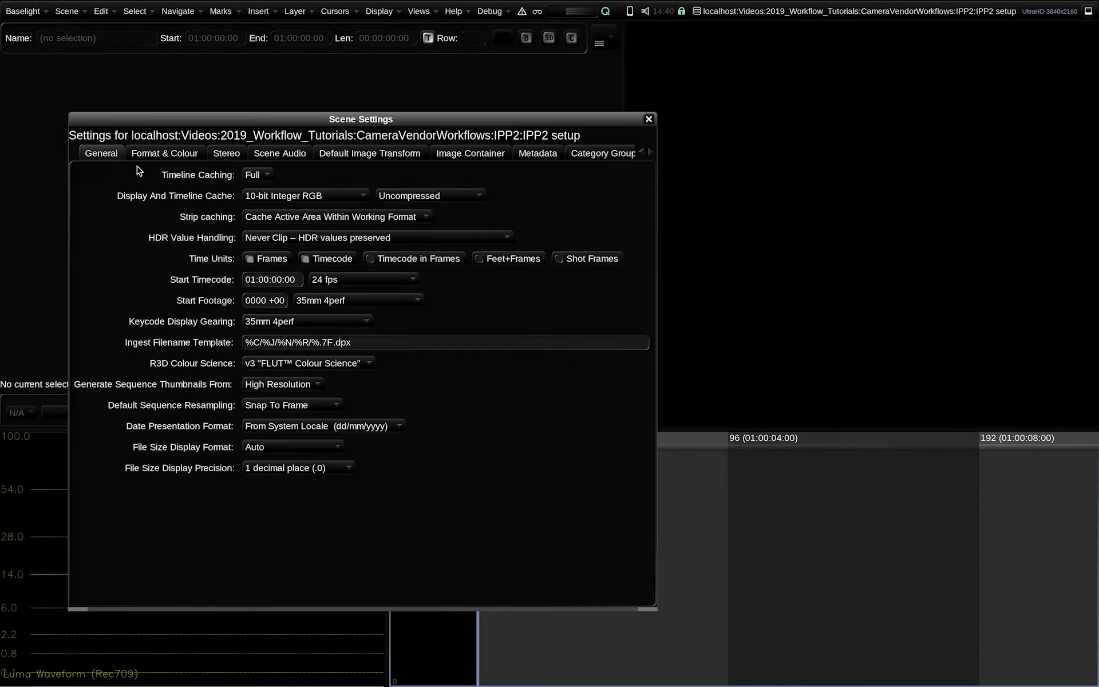
left_click(164, 155)
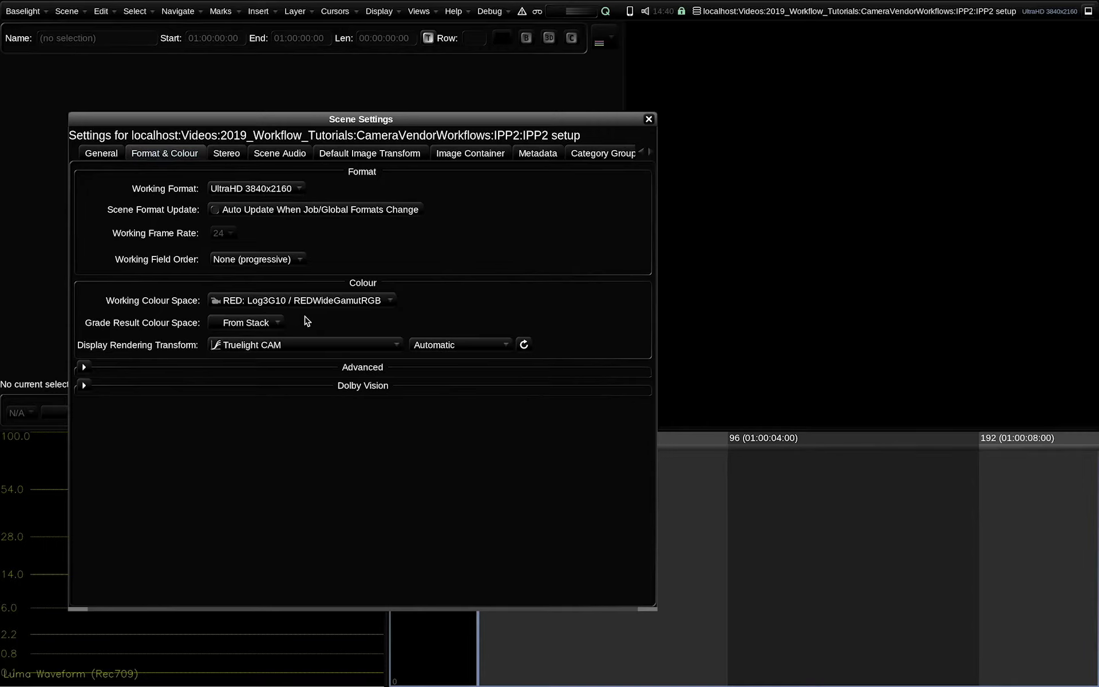
left_click(295, 347)
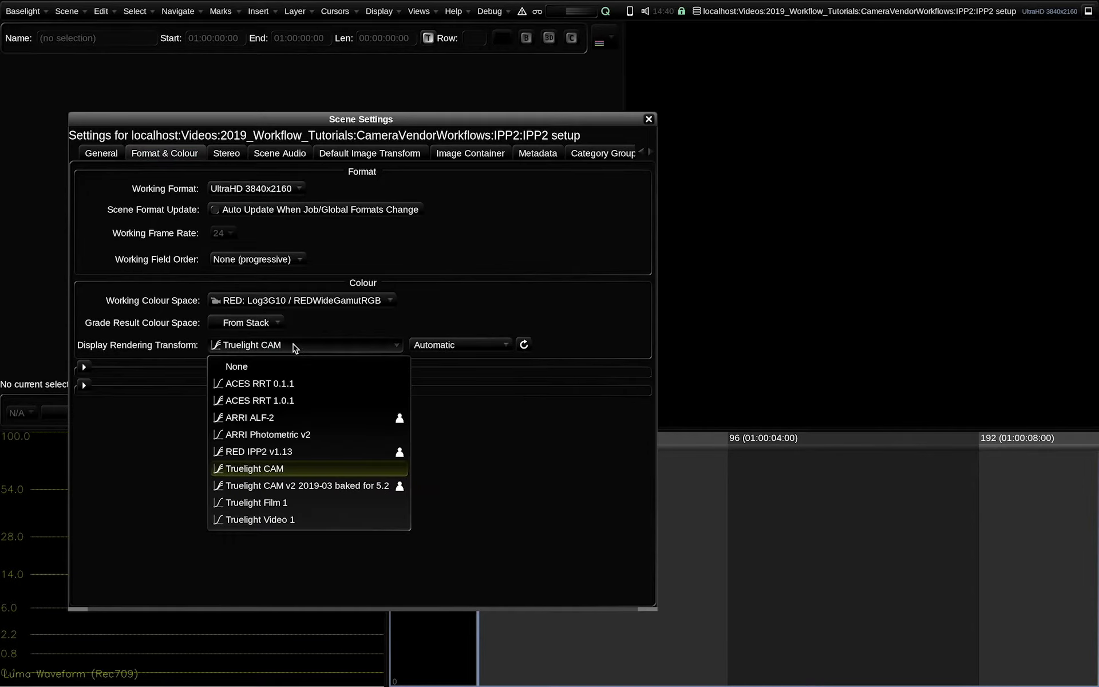
left_click(292, 452)
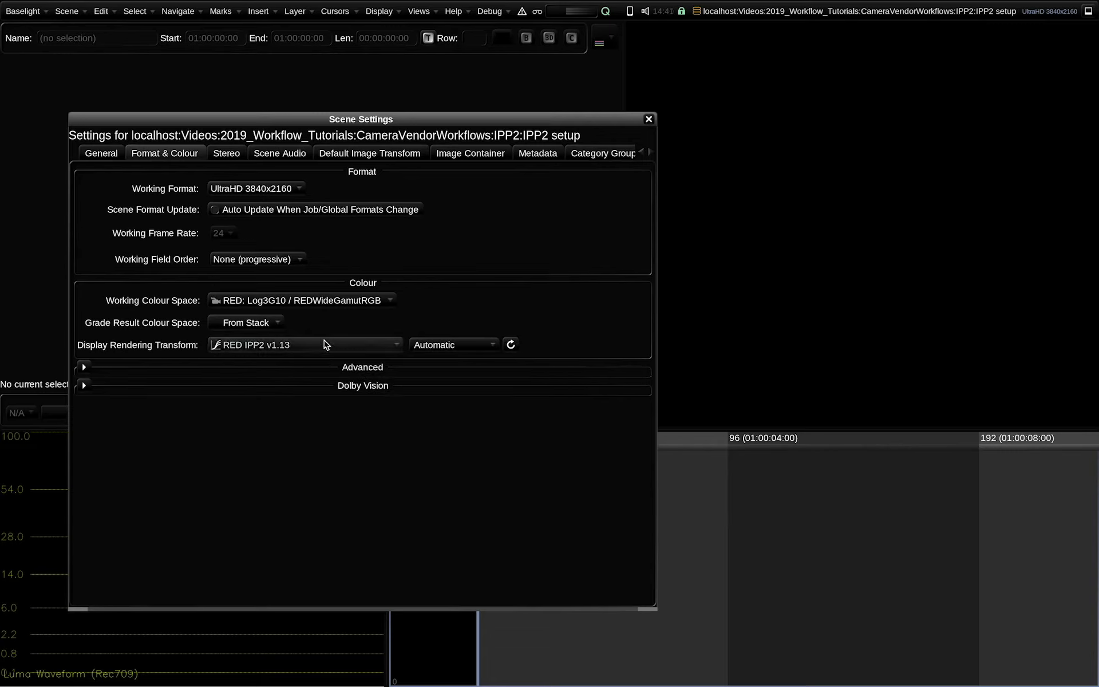
left_click(453, 346)
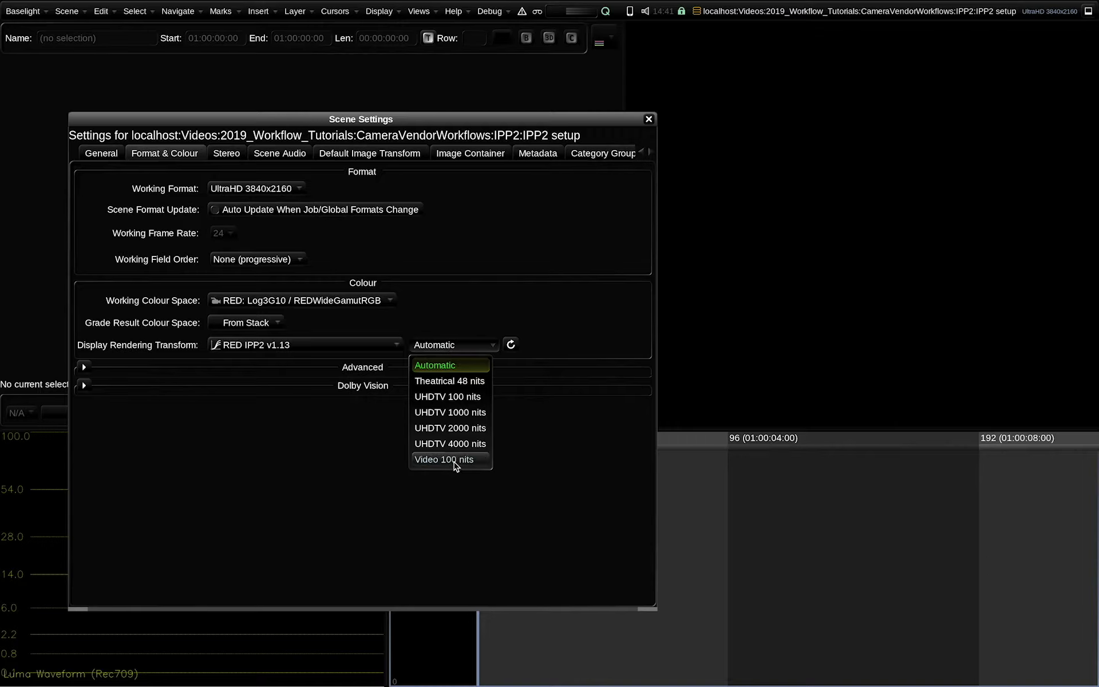
left_click(459, 349)
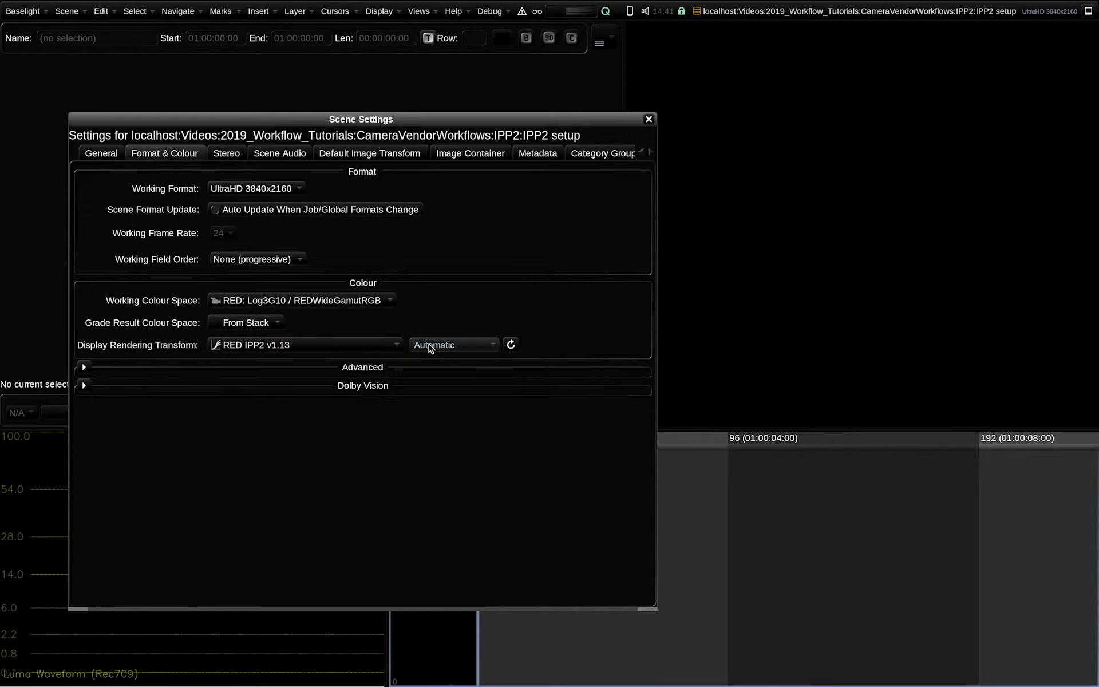
- Select the RED clip A109_C011_0112N2_001.R3D in the FLUX Manage media browser
left_click(651, 116)
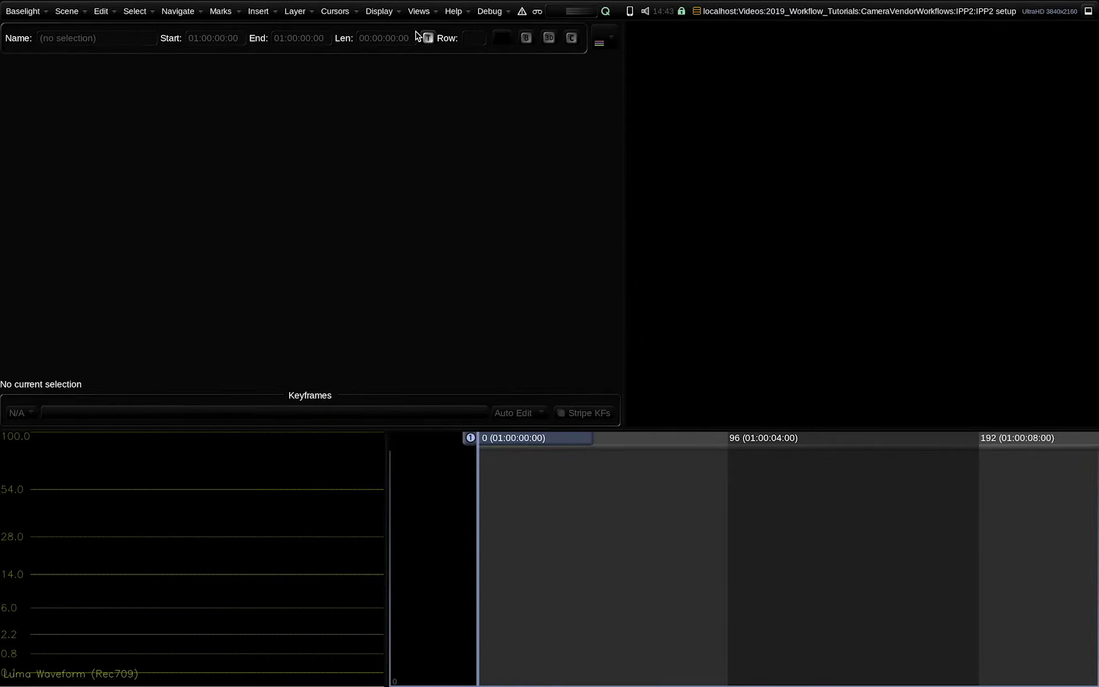
left_click(419, 11)
left_click(451, 167)
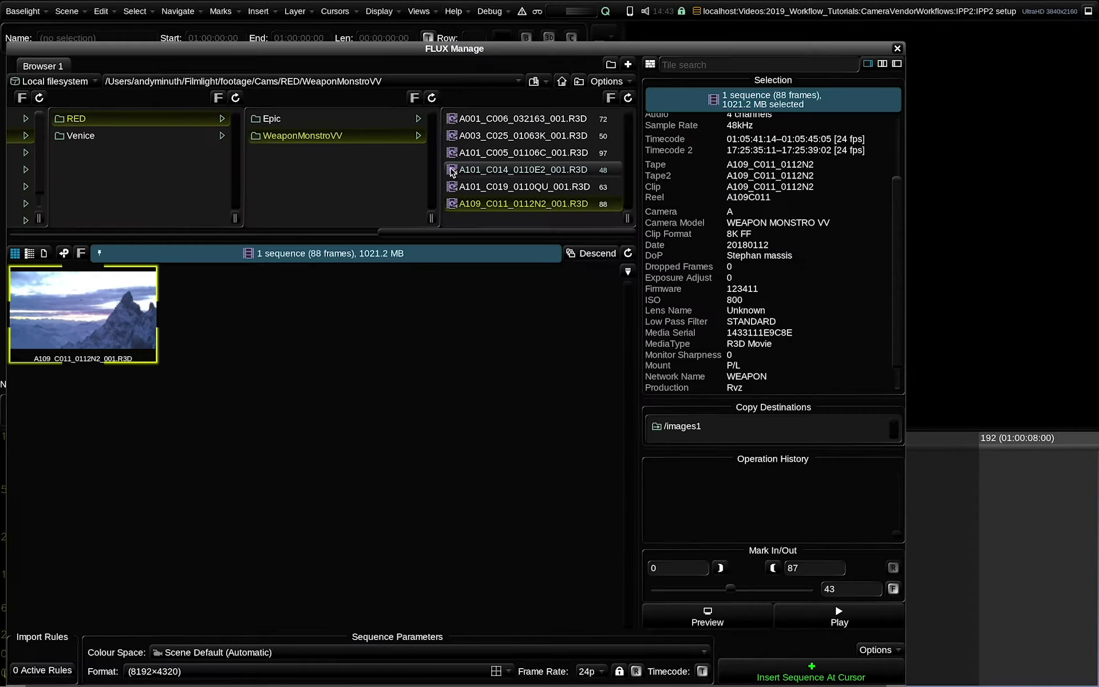
left_click(487, 203)
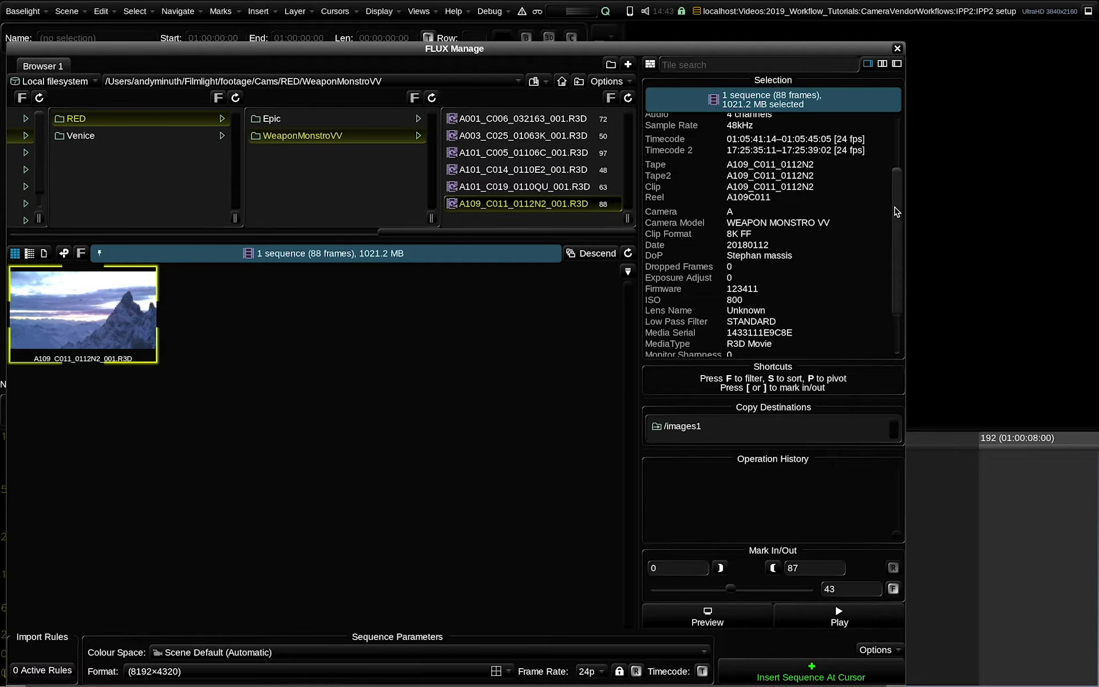
mouse_move(898, 229)
left_mouse_down()
mouse_move(898, 266)
mouse_move(898, 197)
mouse_move(902, 269)
mouse_move(902, 246)
left_mouse_up()
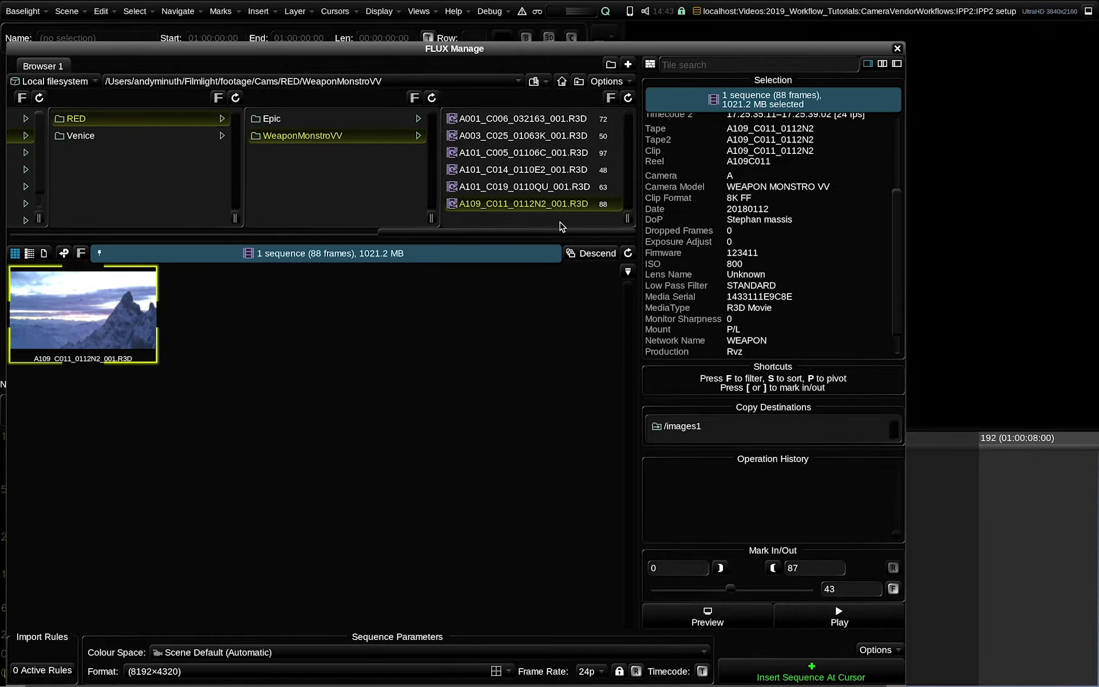
- Insert the clip into the timeline, changing the scene container to the Filmlight folder
left_click(812, 675)
left_click(503, 267)
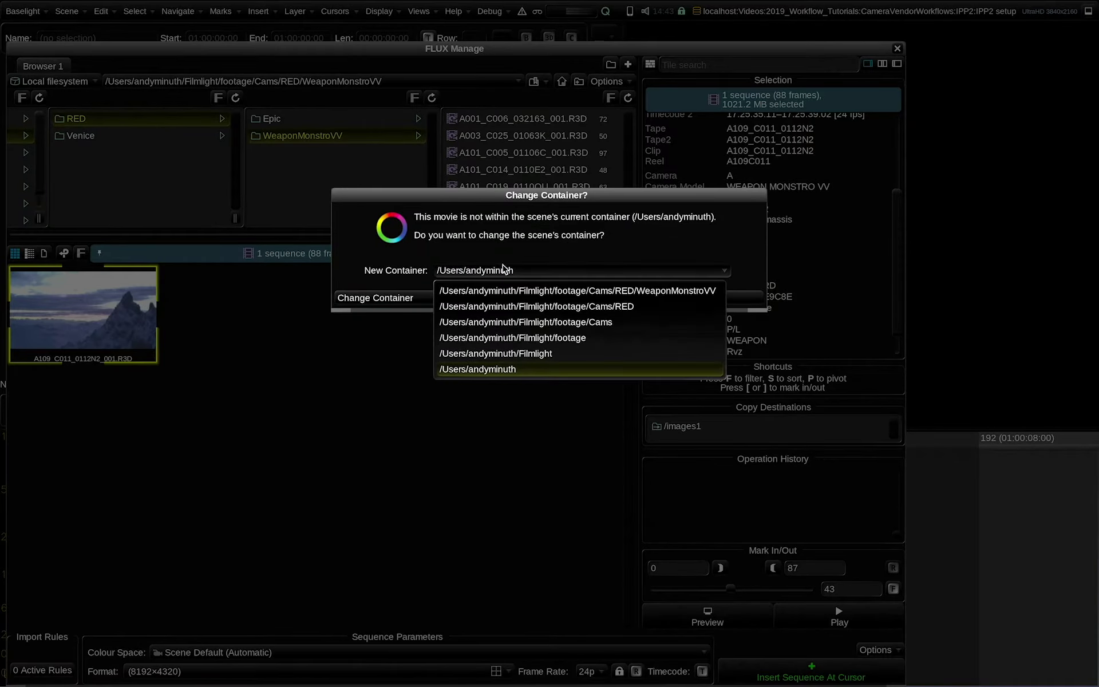
left_click(507, 355)
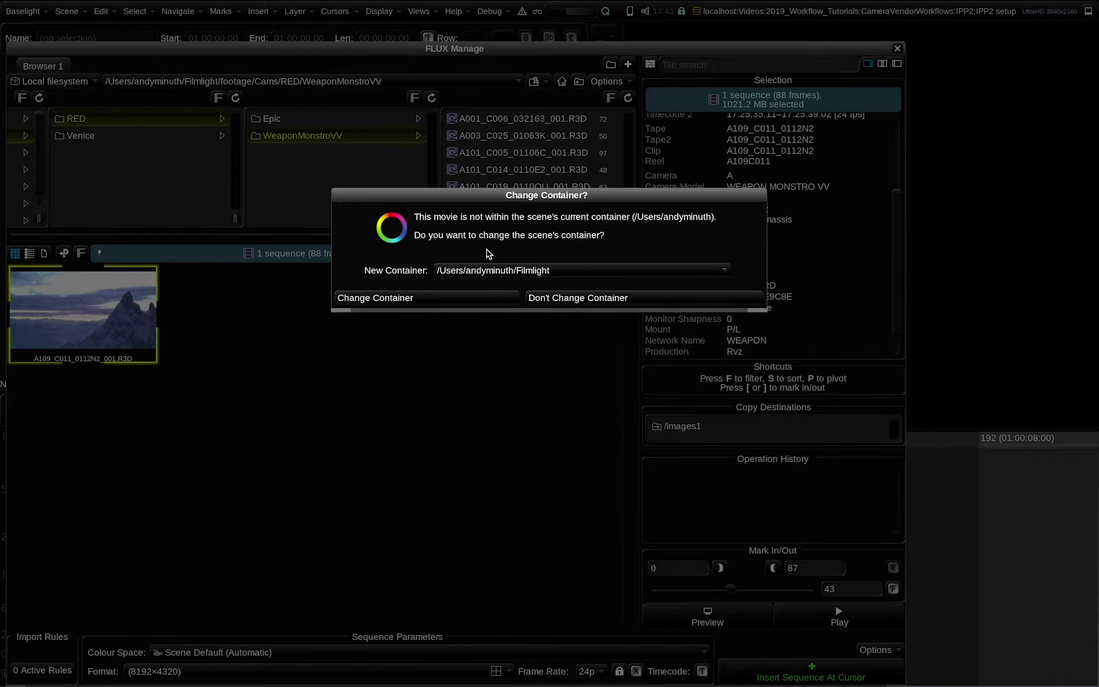
left_click(429, 299)
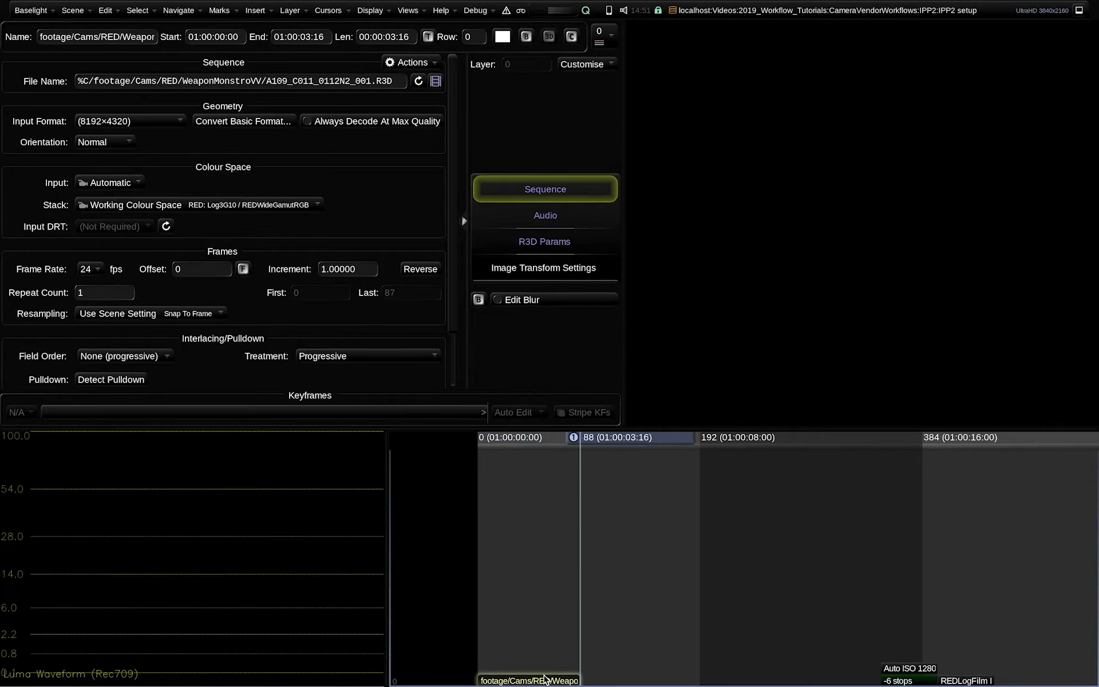
- Paste a copy of the RED clip and set its input and stack to Rec.1886: 2.4 Gamma / Rec.709
key("ctrl+v")
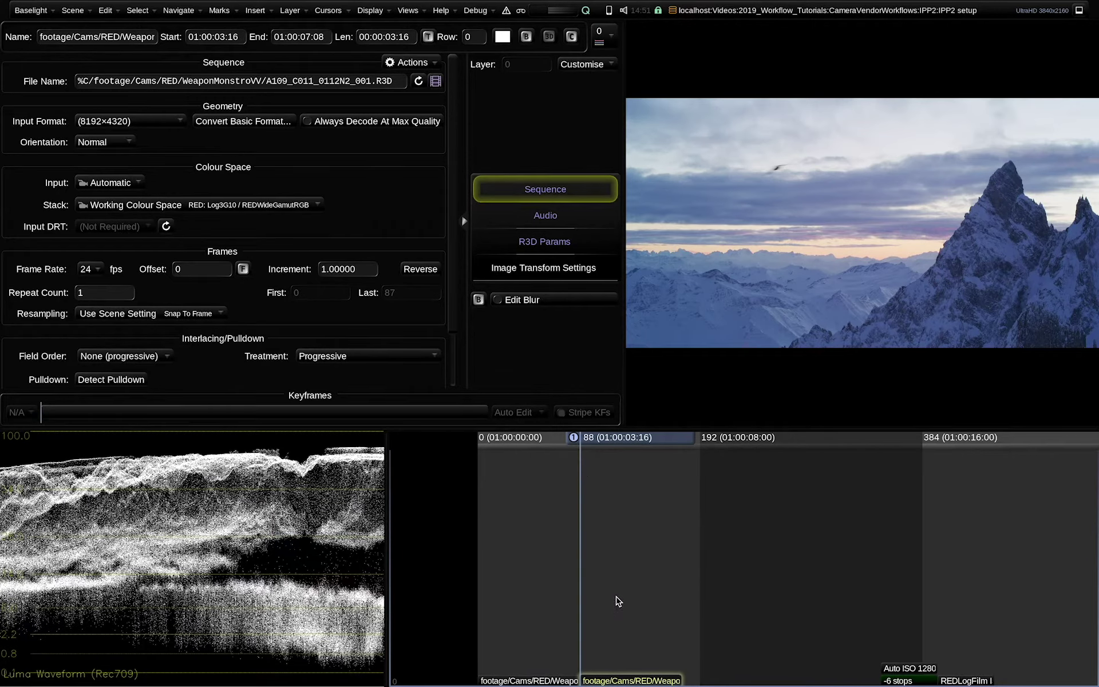
left_click(118, 187)
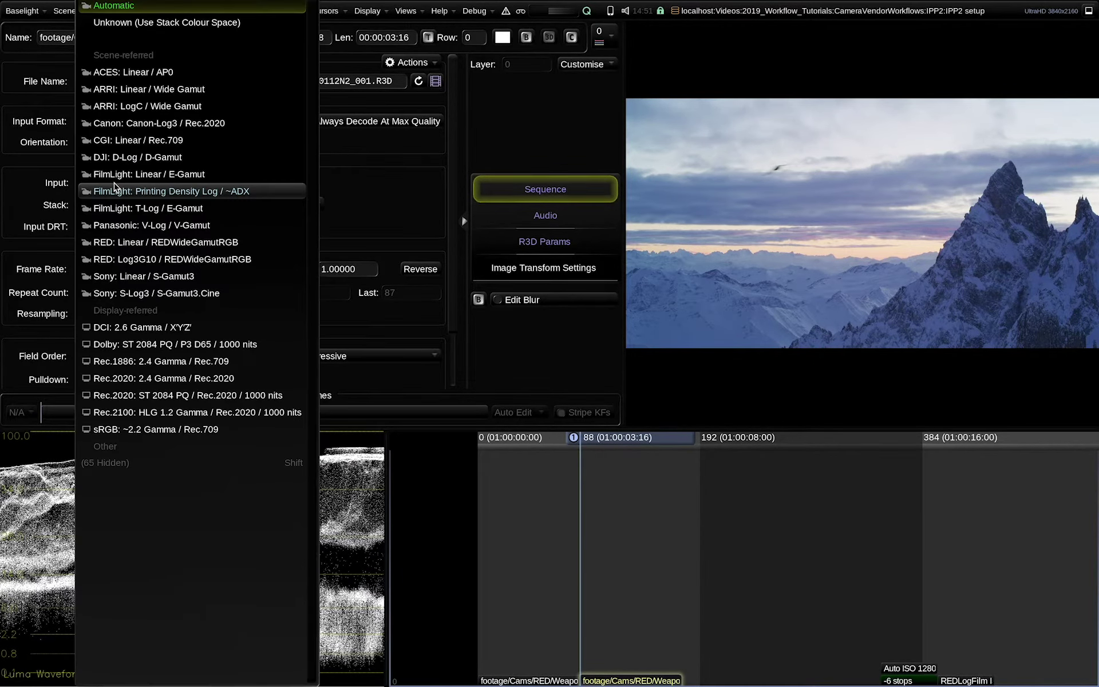
left_click(122, 362)
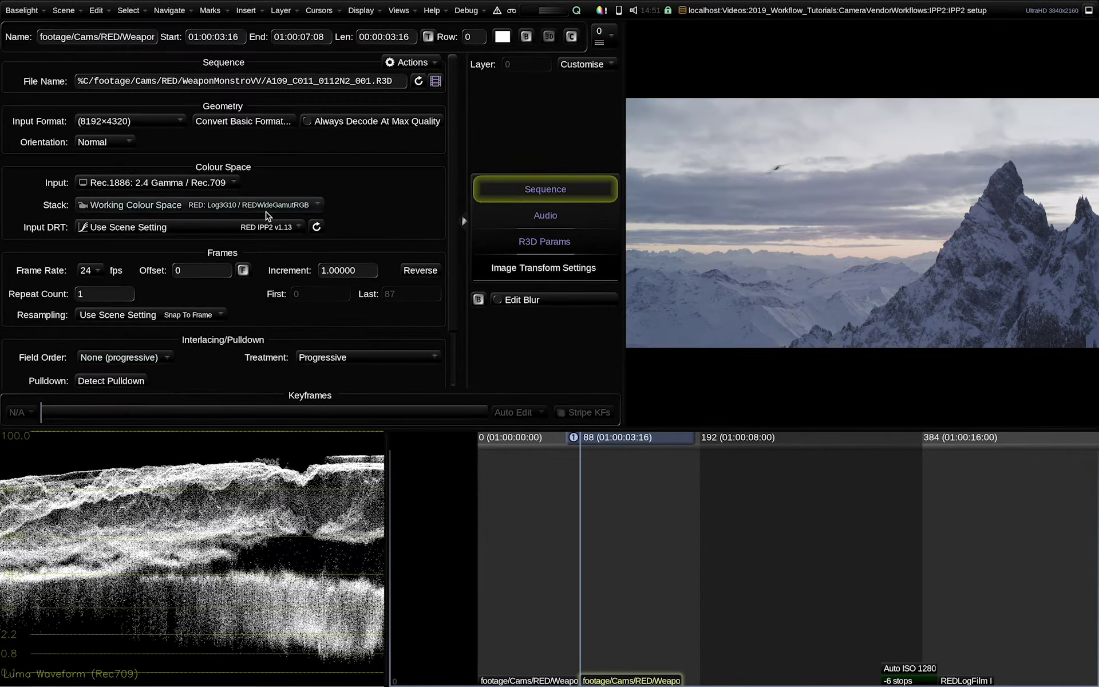
left_click(179, 202)
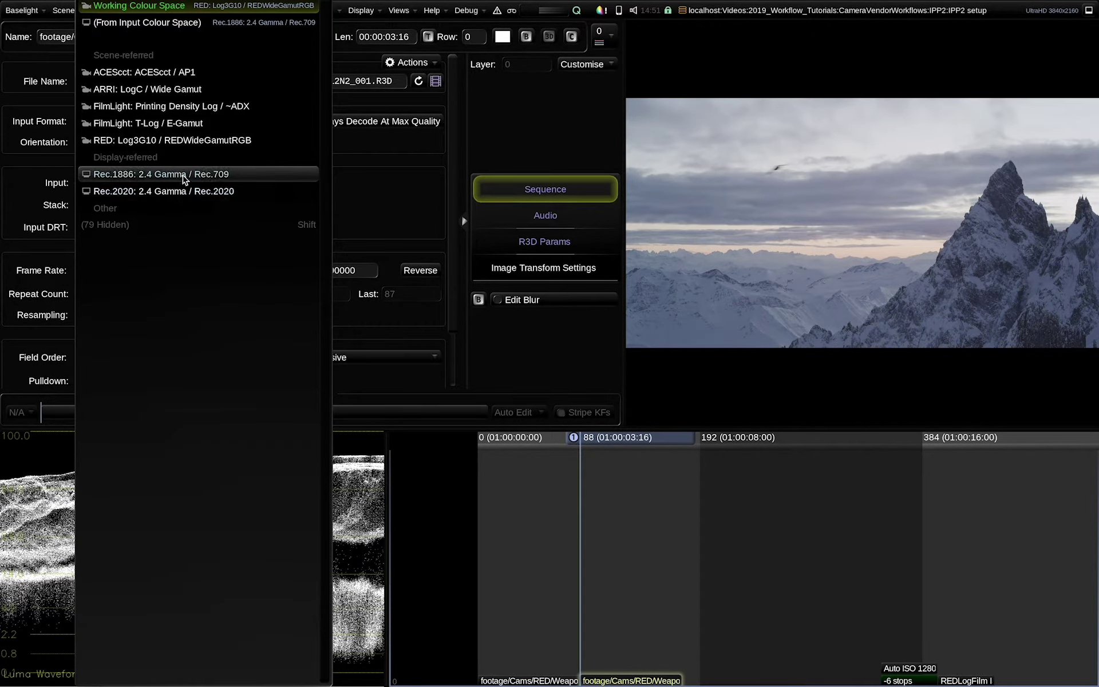
left_click(189, 177)
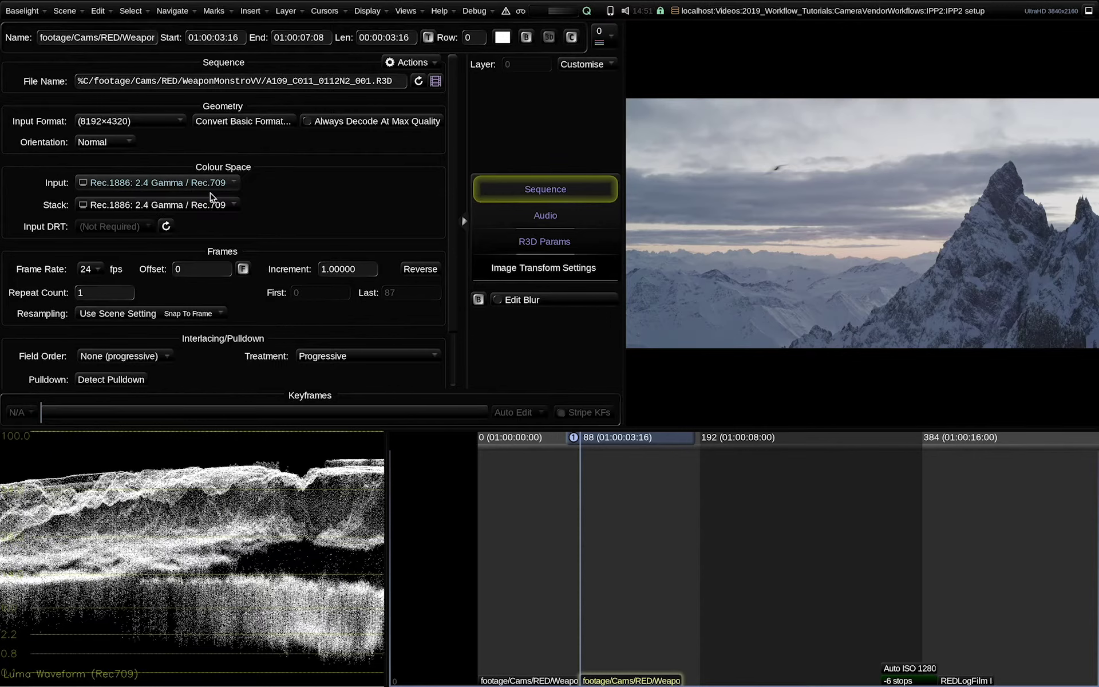
- Set the copy's R3D highlight roll-off to Medium and open the Decode tab's output colour primaries list
left_click(517, 242)
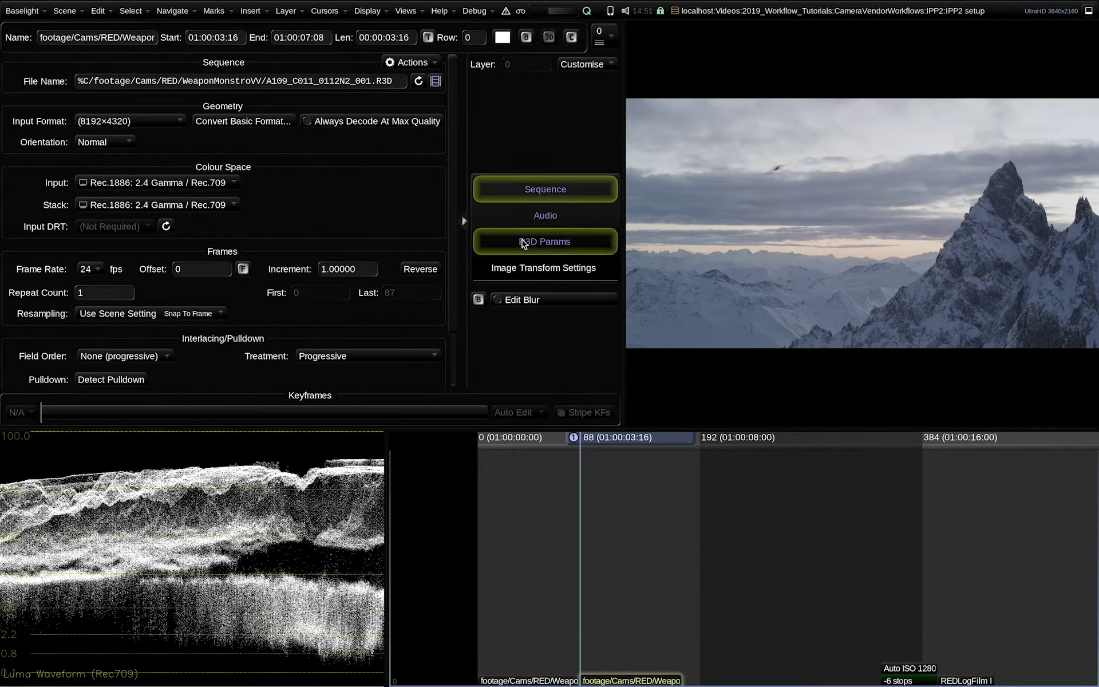
left_click(115, 127)
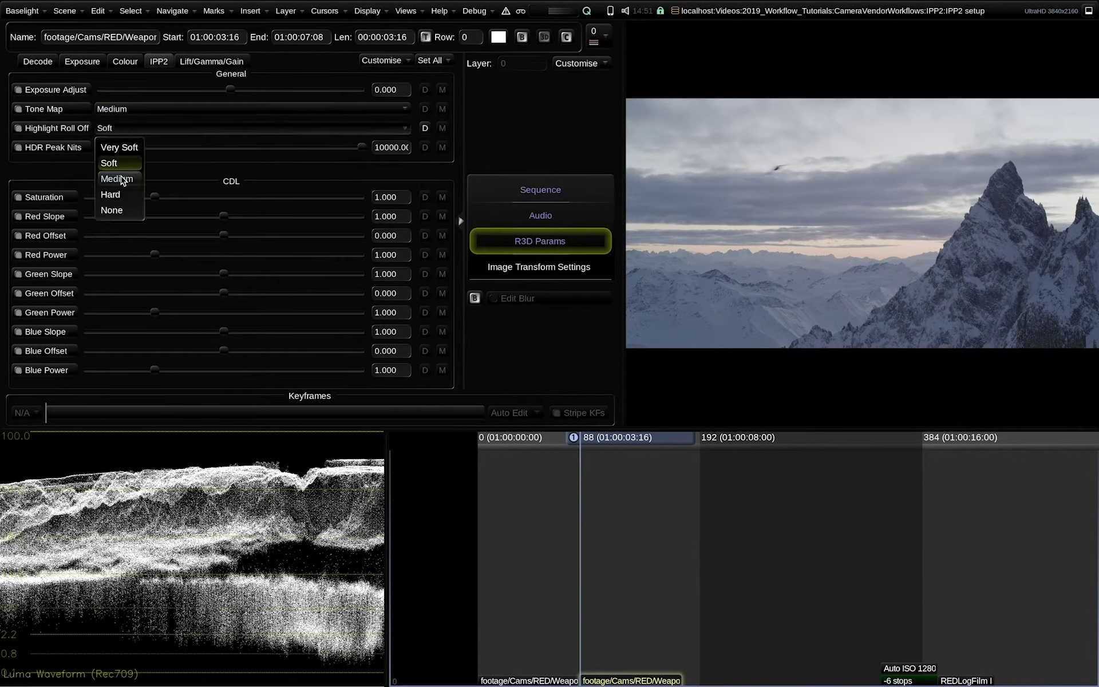
left_click(123, 179)
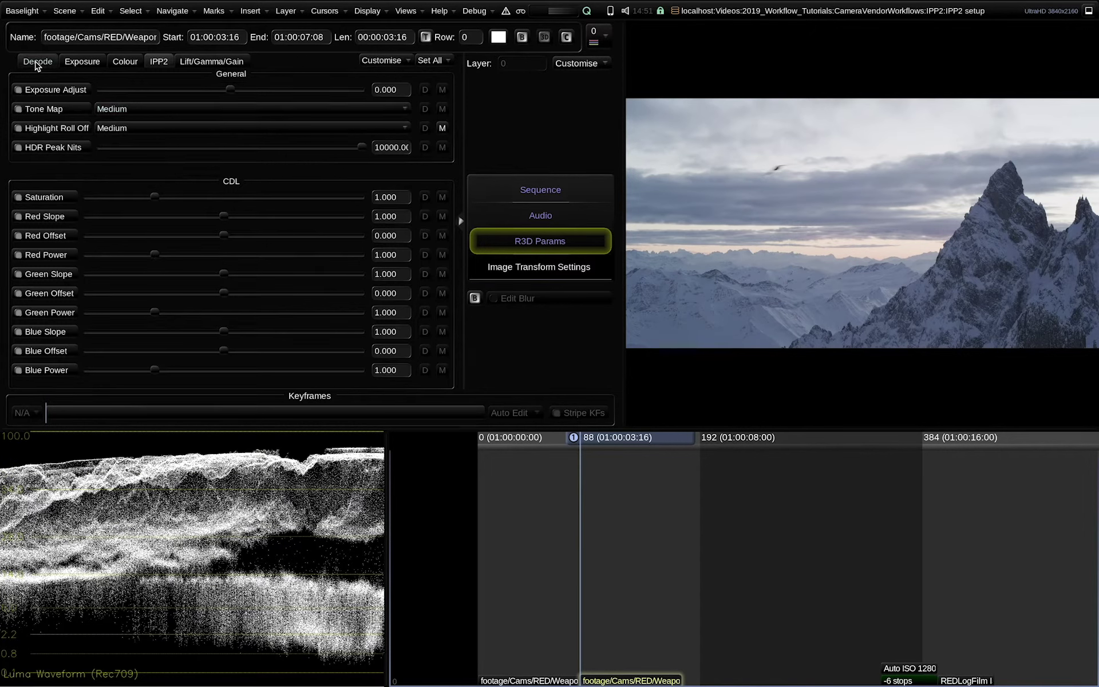
left_click(36, 63)
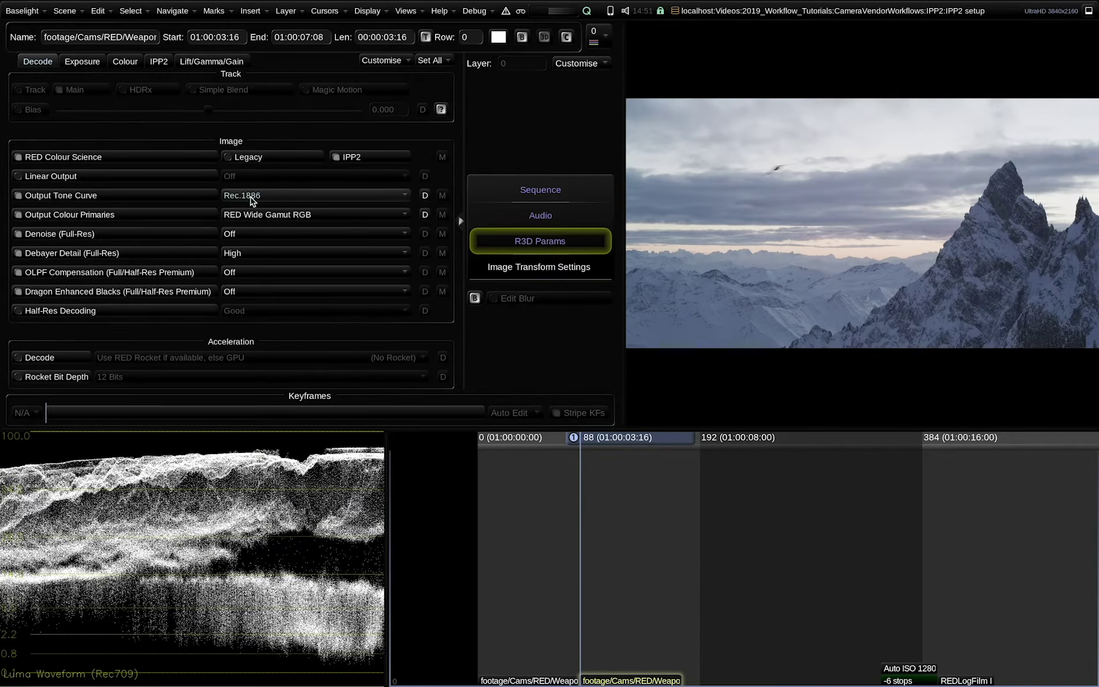
left_click(259, 215)
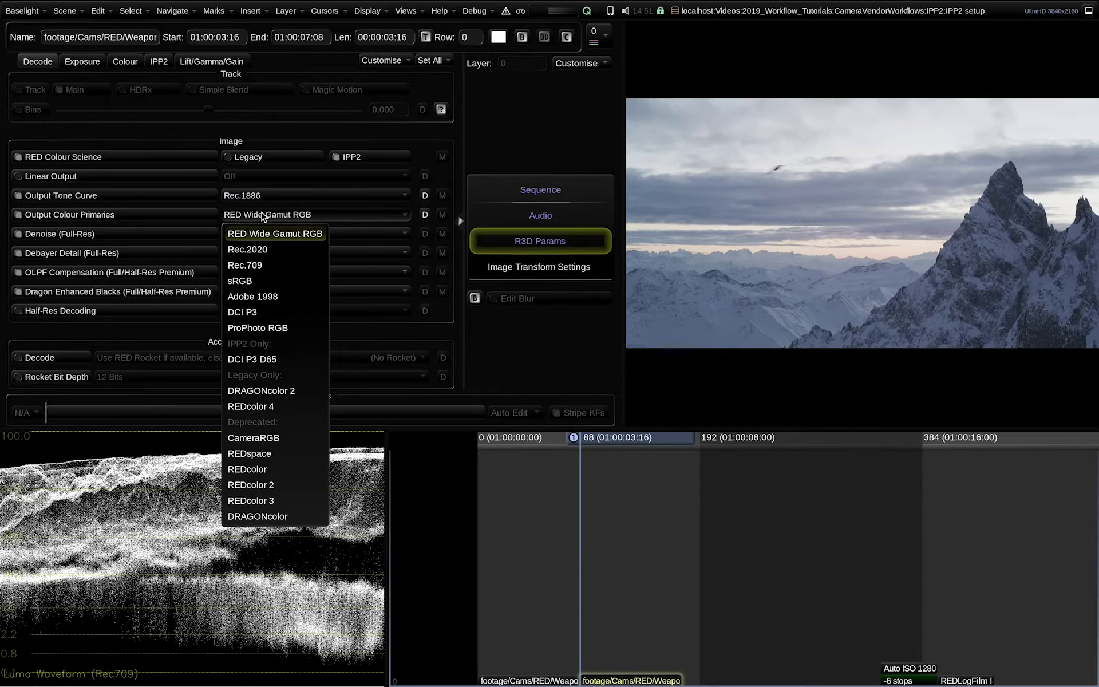
- Decode the copy with Rec.709 primaries and open the Colour Space Journey window
left_click(263, 267)
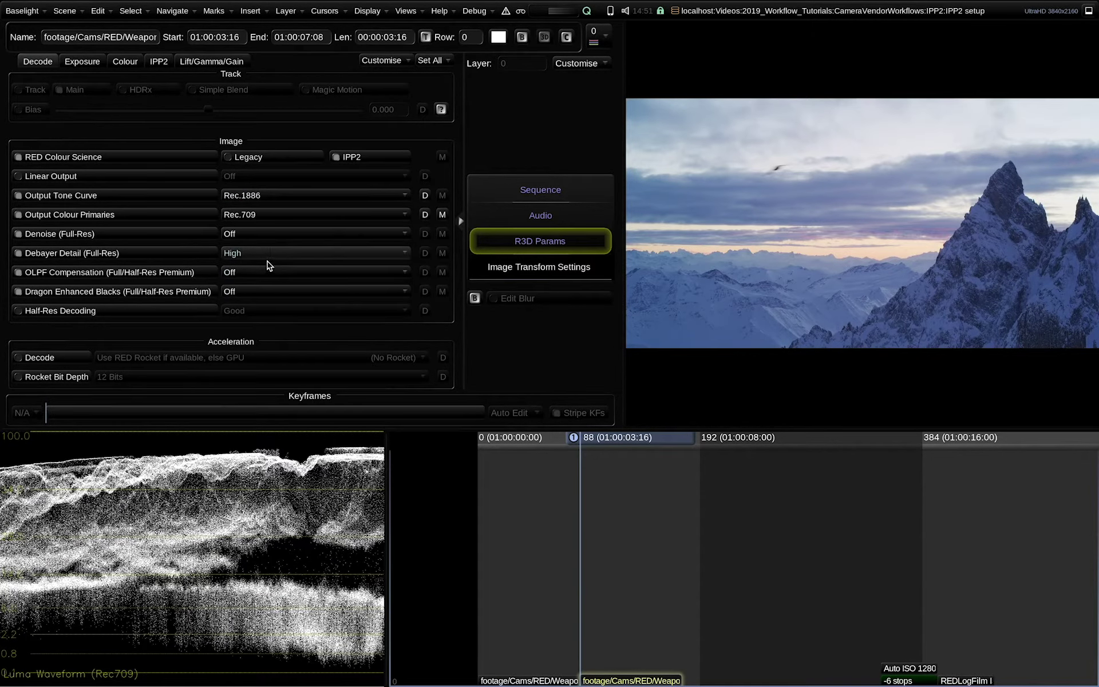
left_click(406, 11)
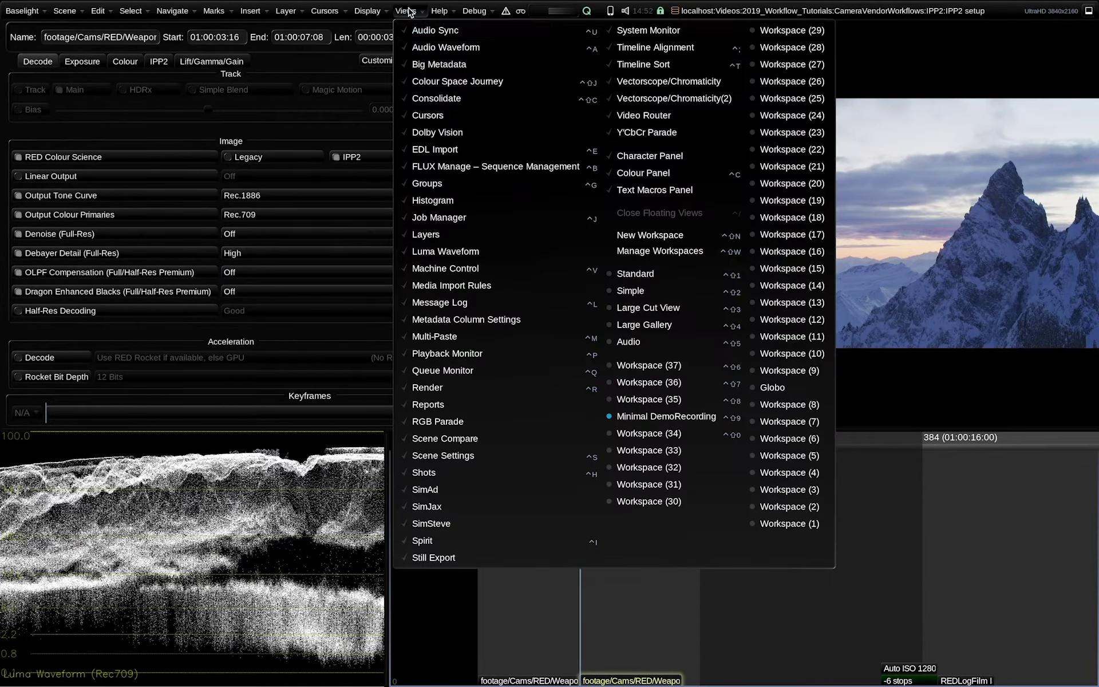
left_click(426, 85)
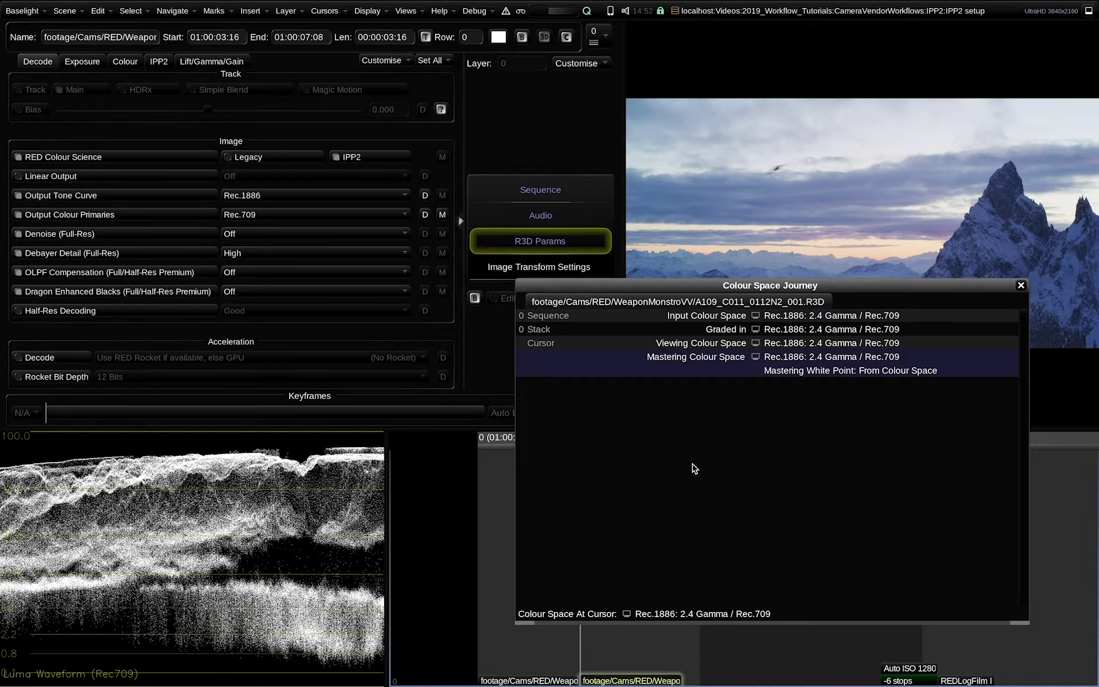
- Compare both shots' colour space journeys, then return to the copy's R3D decode parameters
left_click_drag(724, 280, 642, 295)
key("Up")
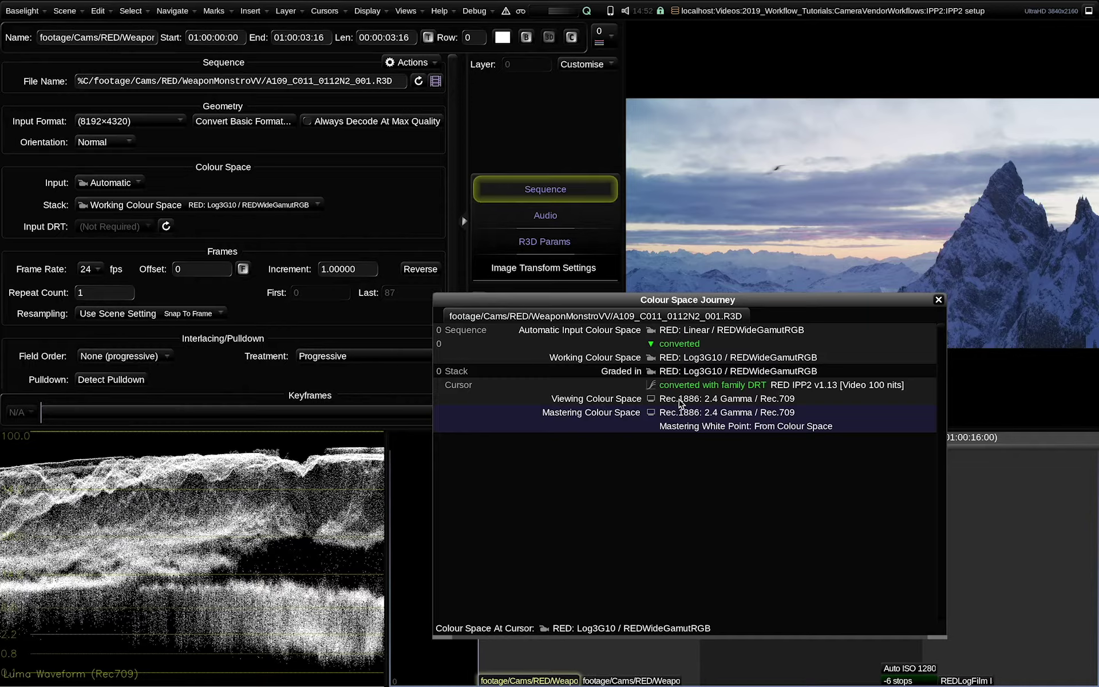
key("Down")
key("Up")
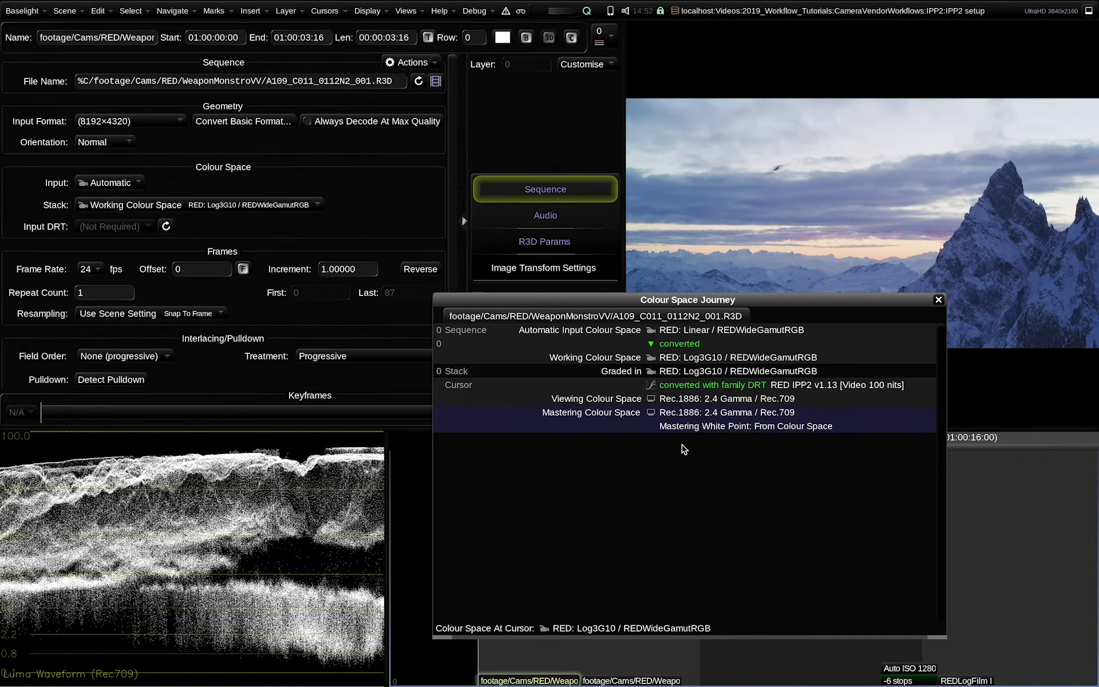
key("Down")
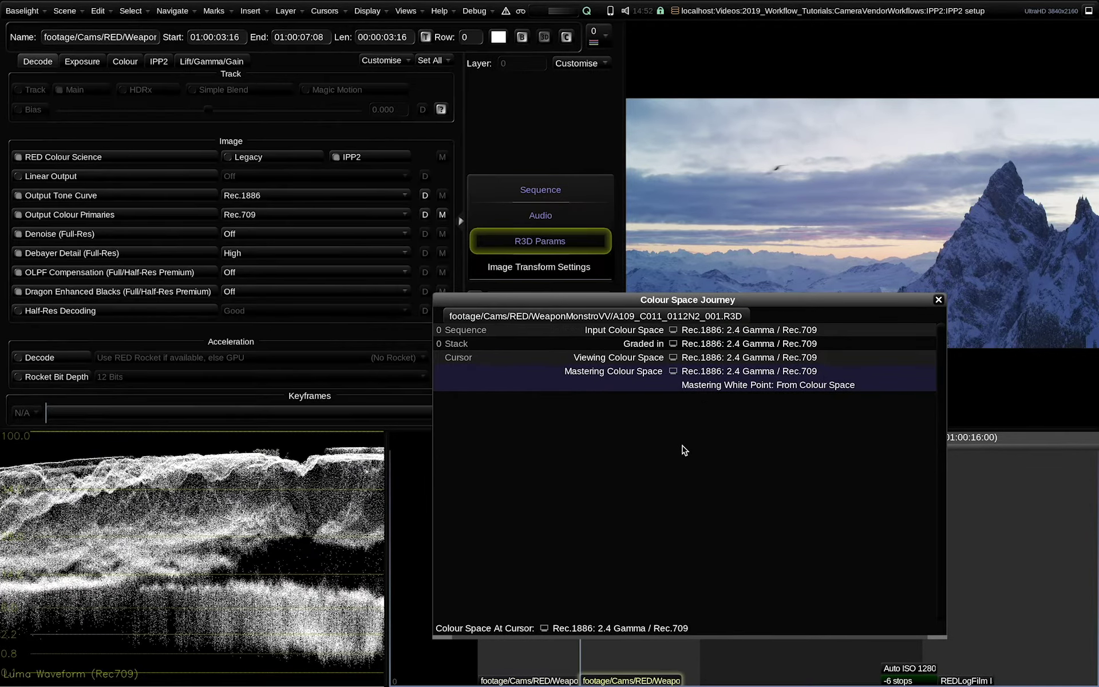
key("Up")
key("Down")
left_click(523, 192)
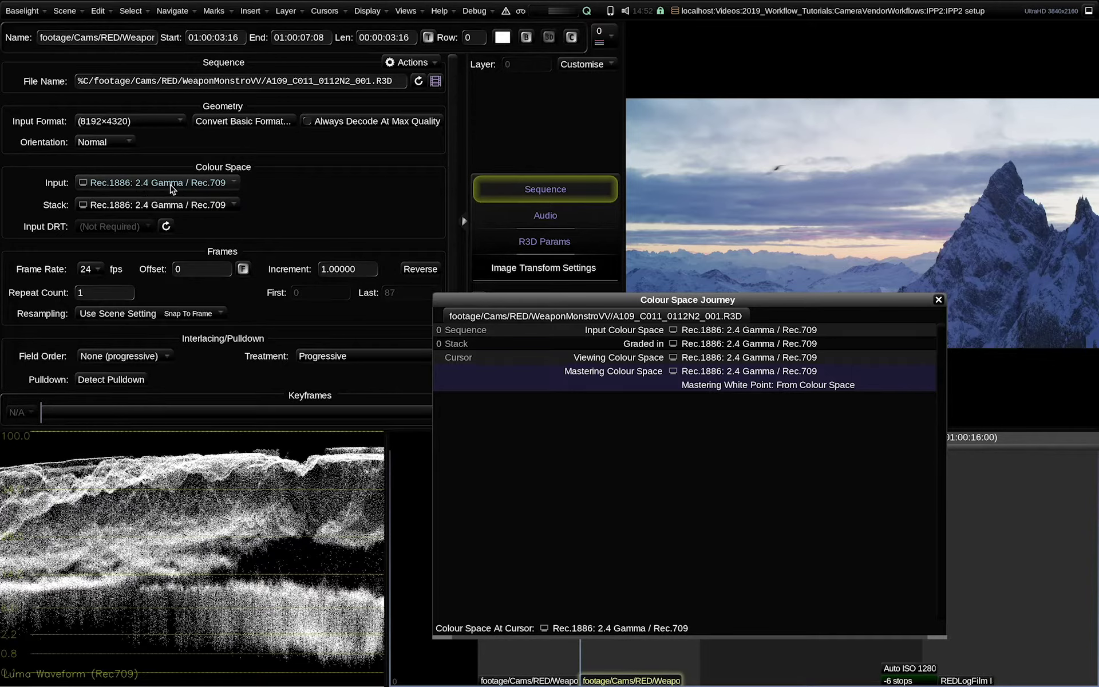
left_click(548, 239)
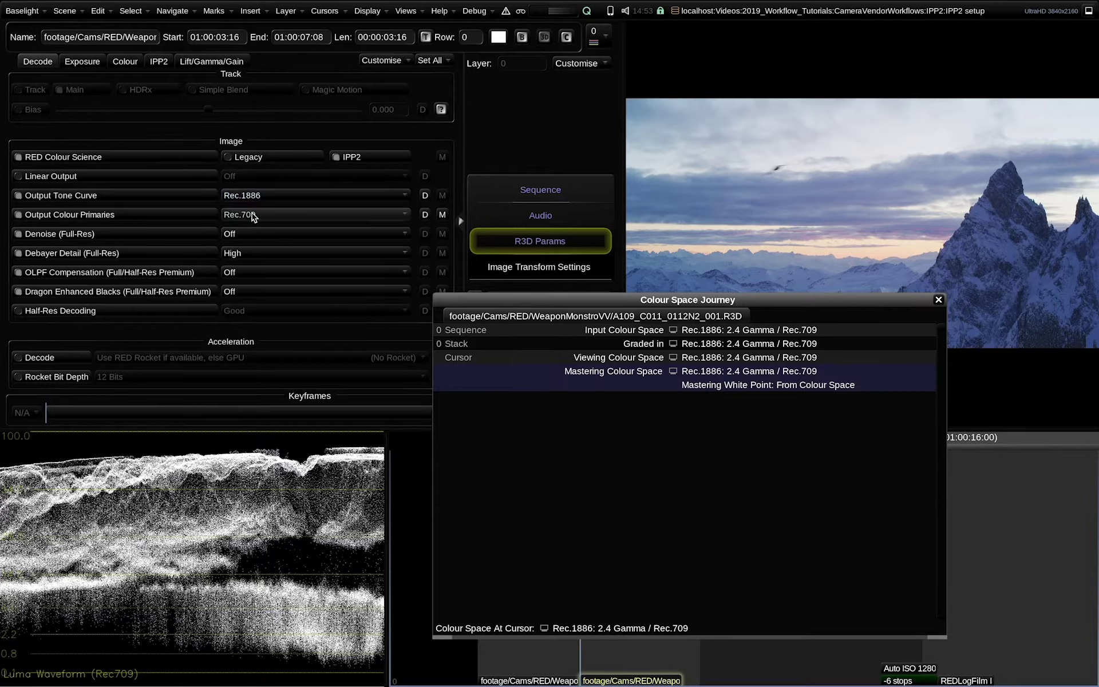
- Decode the copy with a Log 3G10 tone curve and RED Wide Gamut RGB primaries
left_click(256, 197)
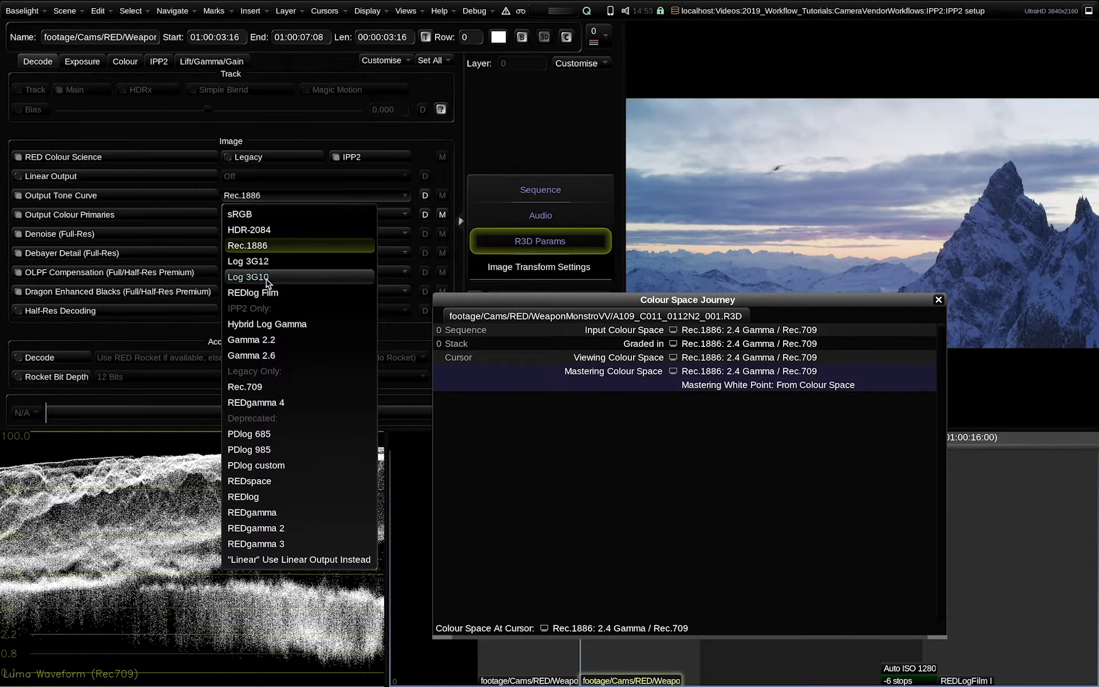
left_click(266, 281)
left_click(240, 215)
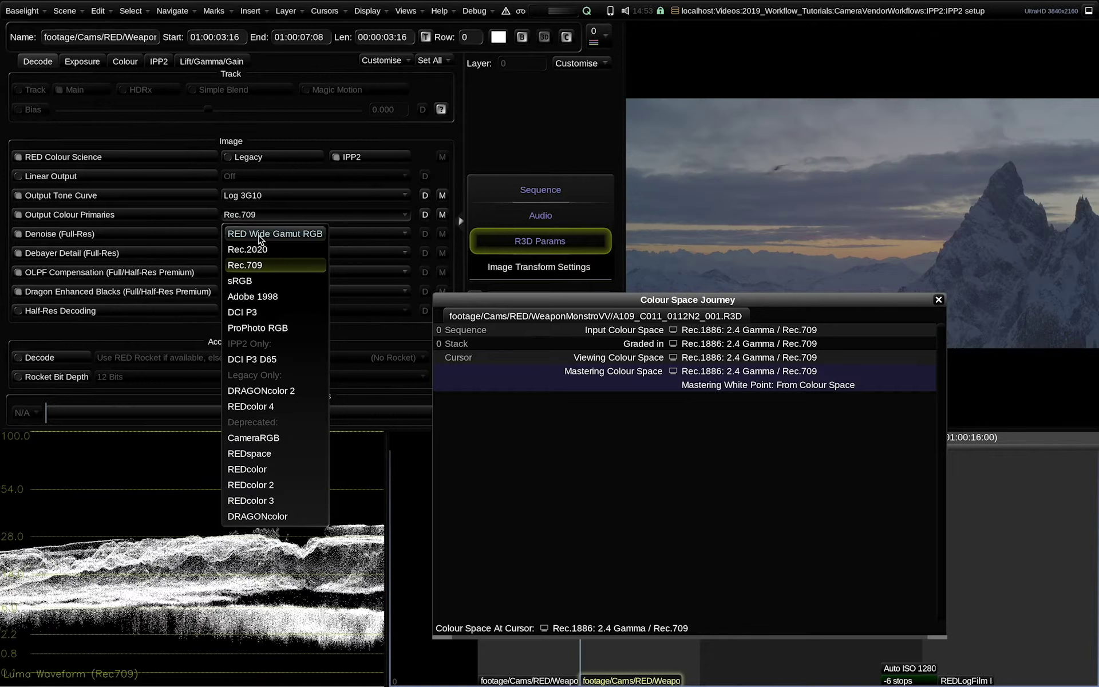
left_click(255, 235)
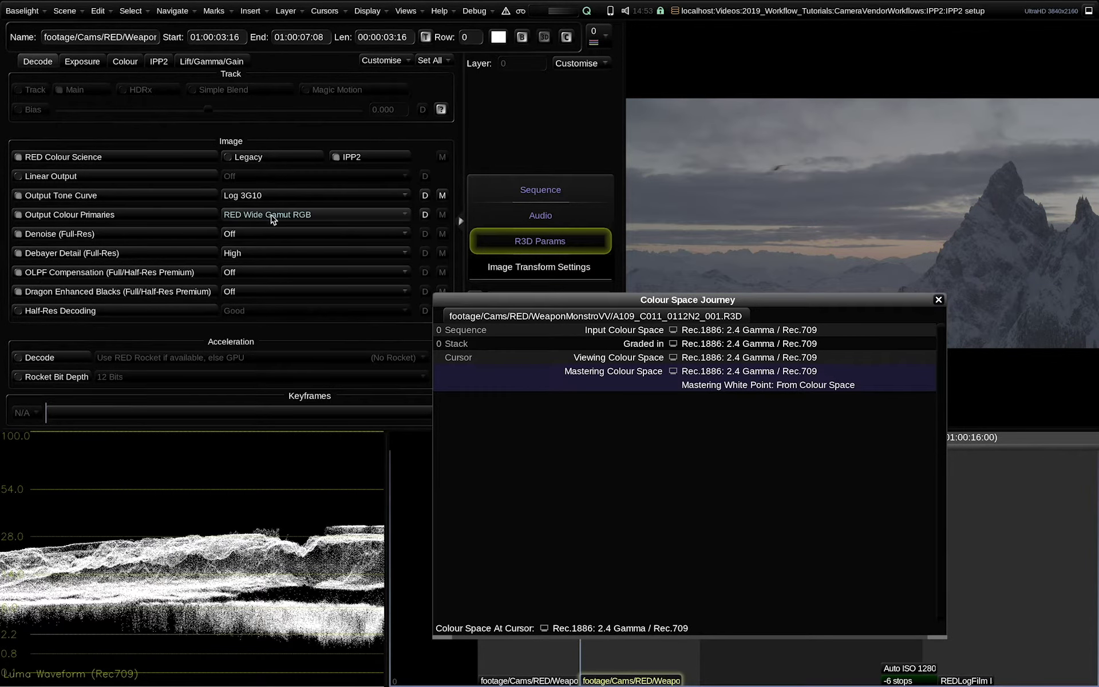
- Tag the copy's input as RED: Log3G10 / REDWideGamutRGB and stack it in Working Colour Space
left_click(527, 189)
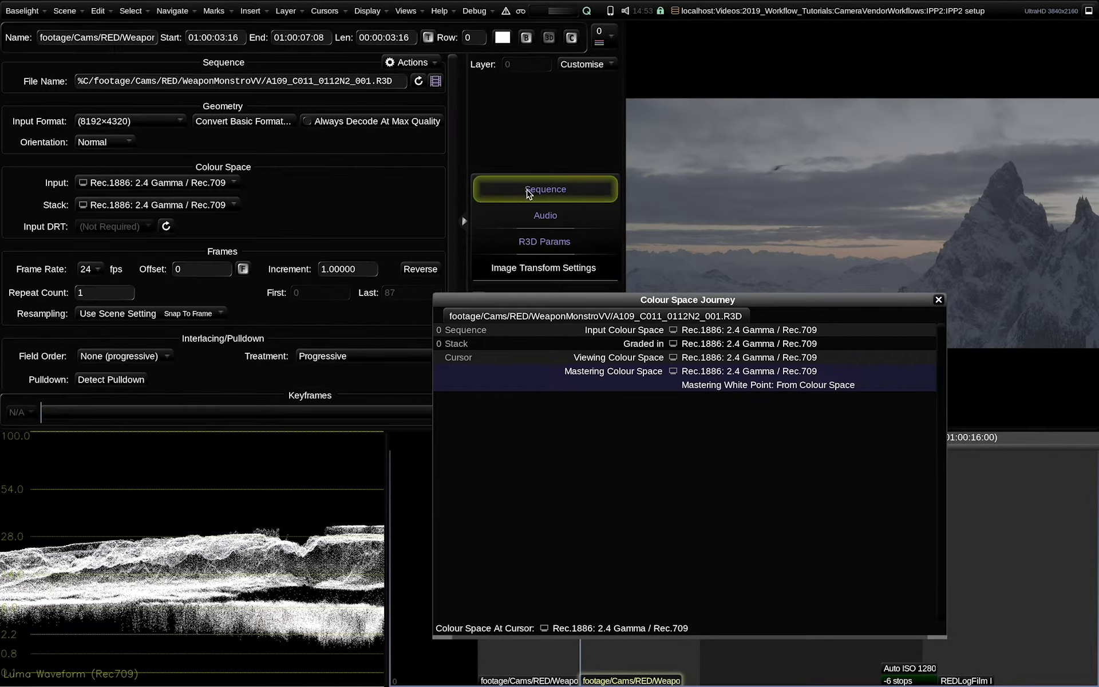
left_click(127, 184)
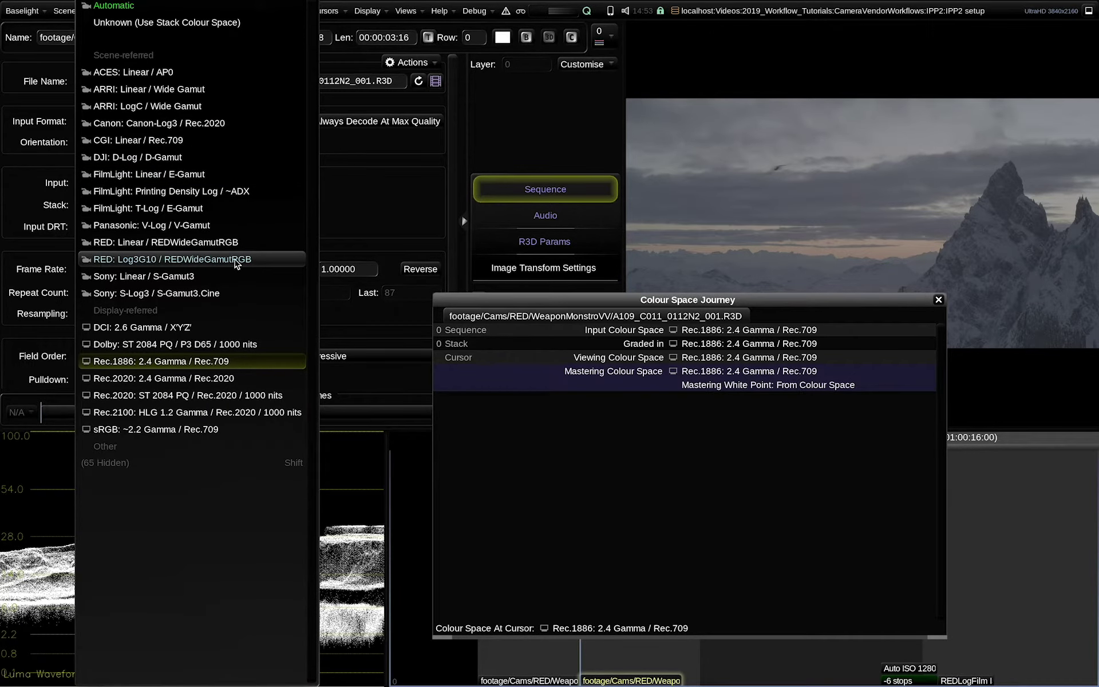
left_click(260, 261)
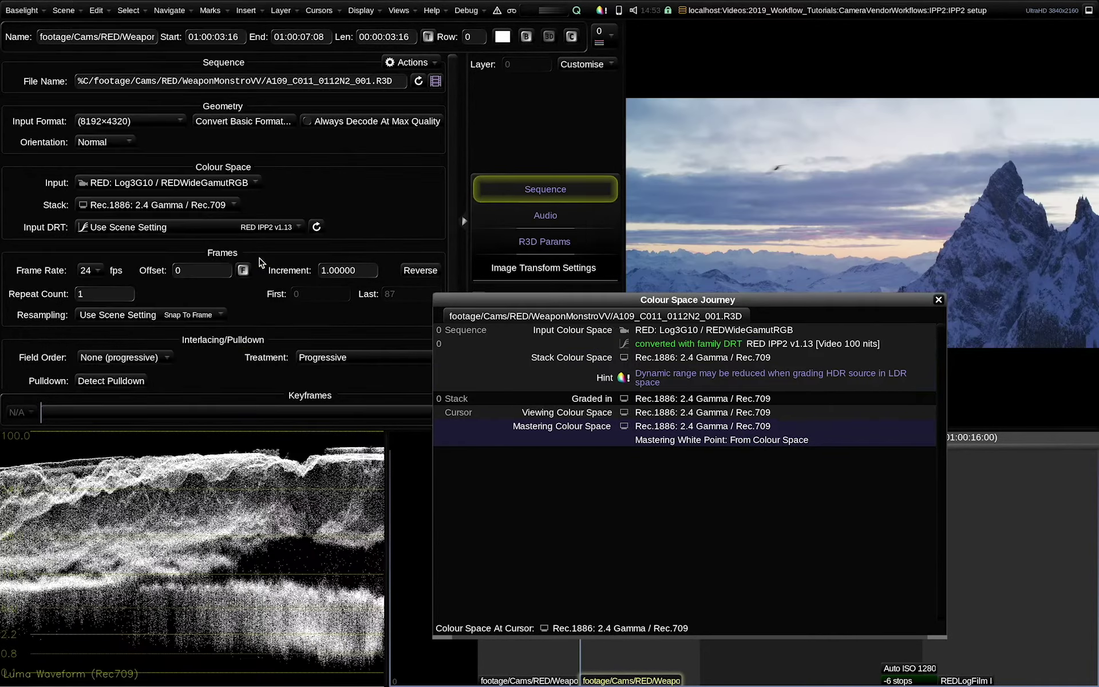
left_click(170, 206)
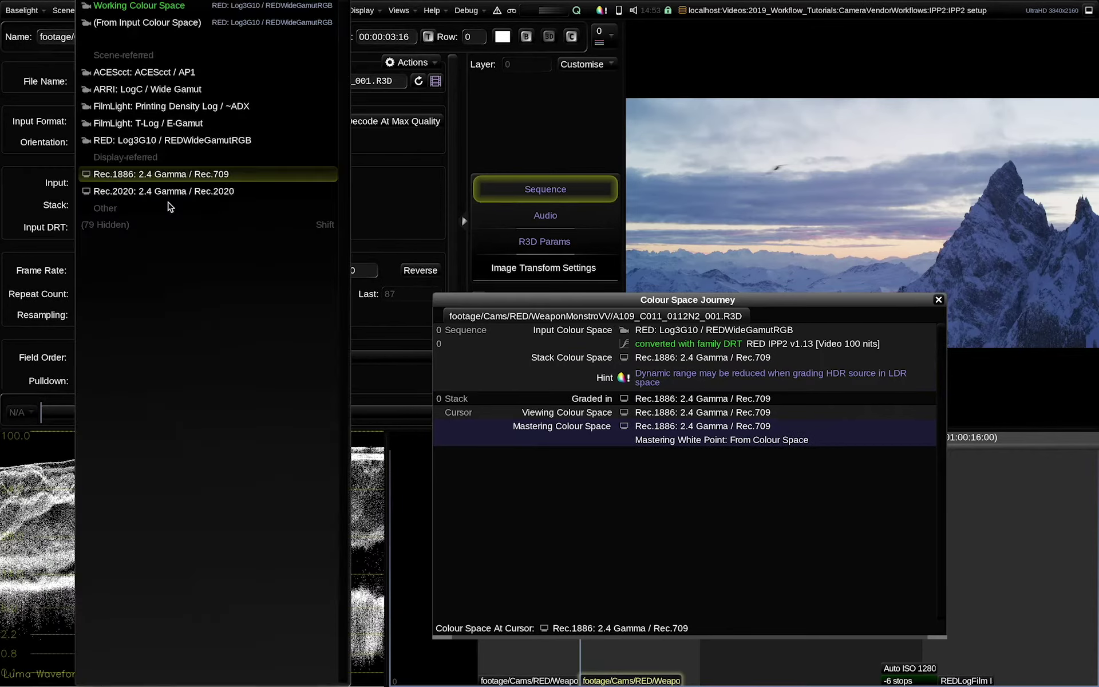
left_click(188, 11)
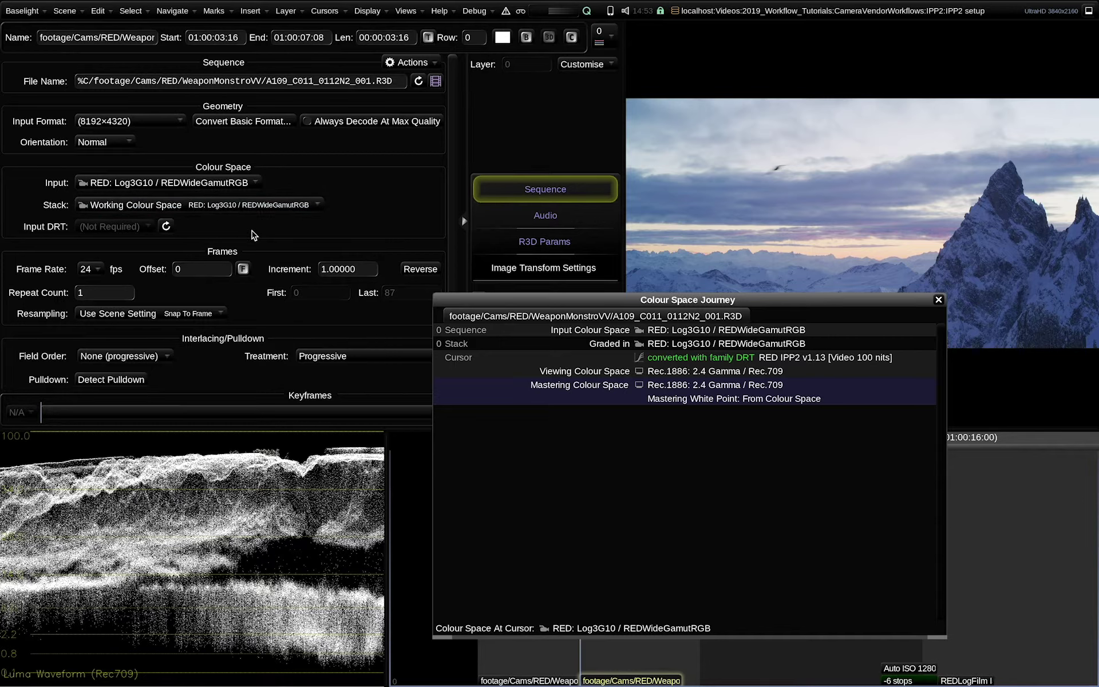
key("Up")
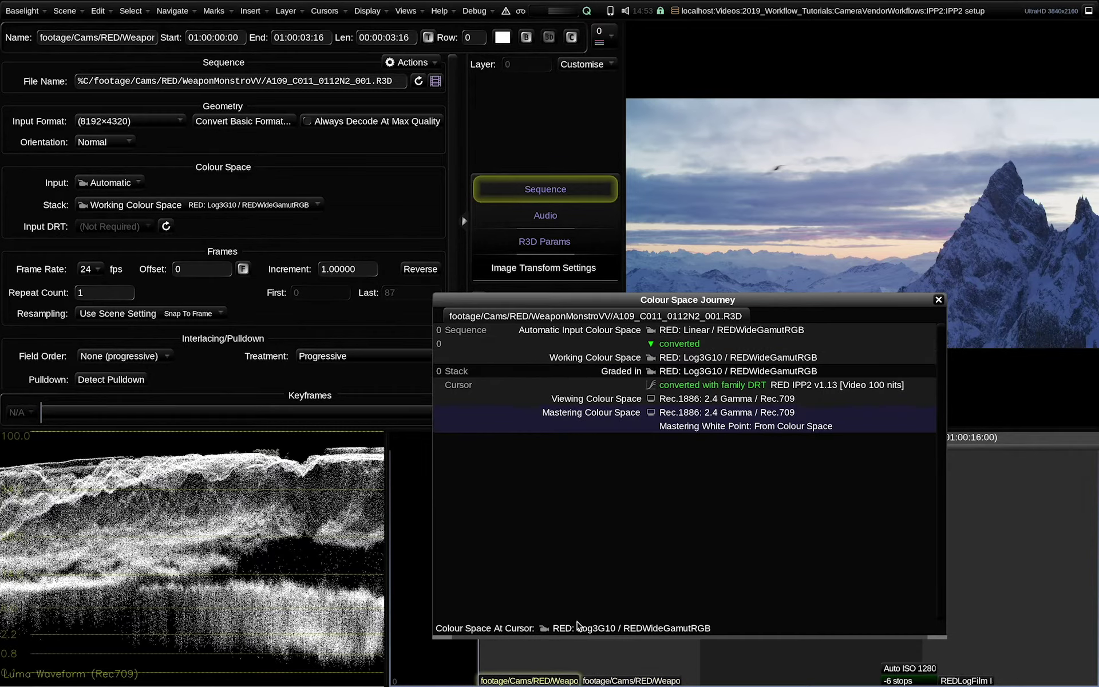
key("Down")
key("Up")
key("Down")
key("Up")
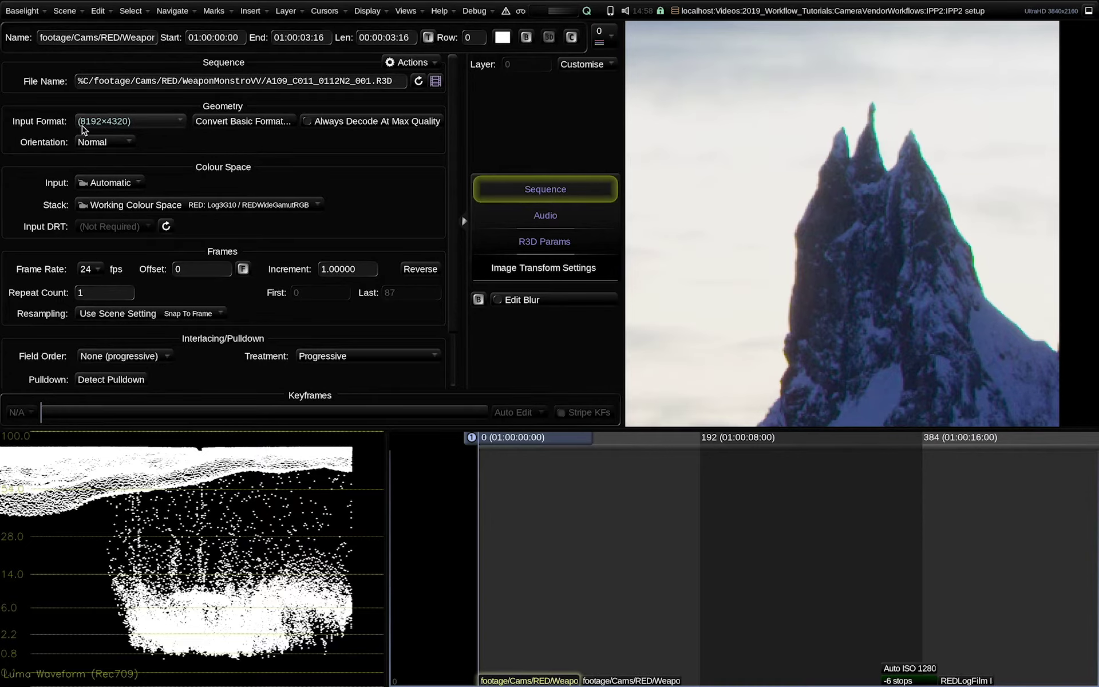
- Set the viewing cursor's resolution to Max Quality in the Cursors window, then close it
left_click(406, 10)
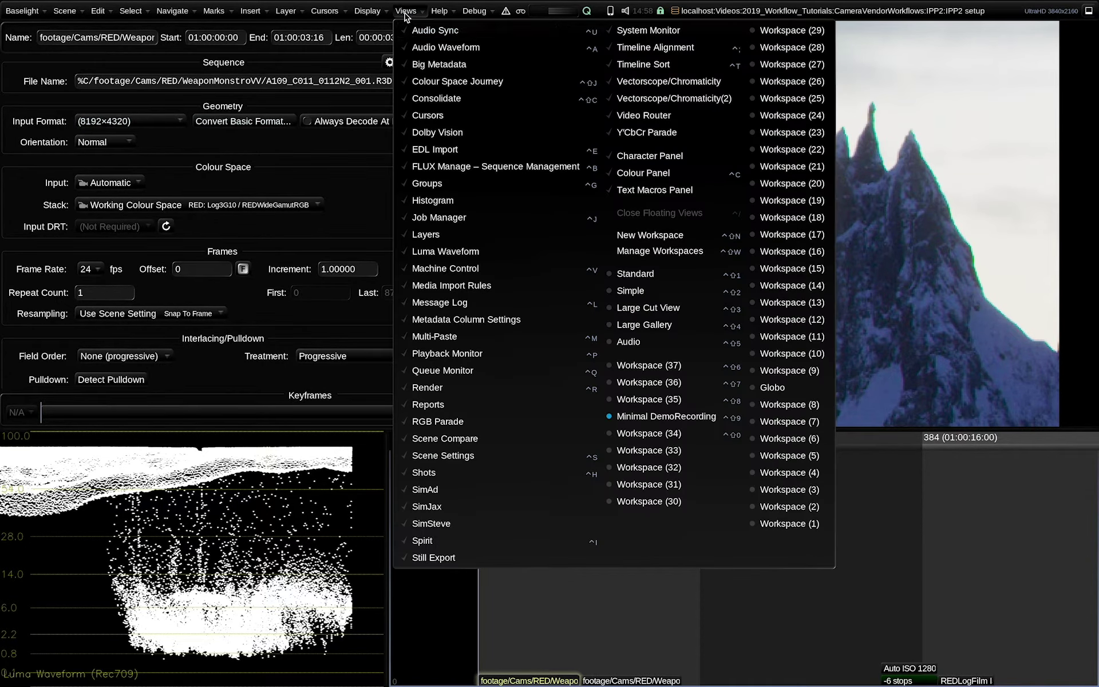
left_click(431, 118)
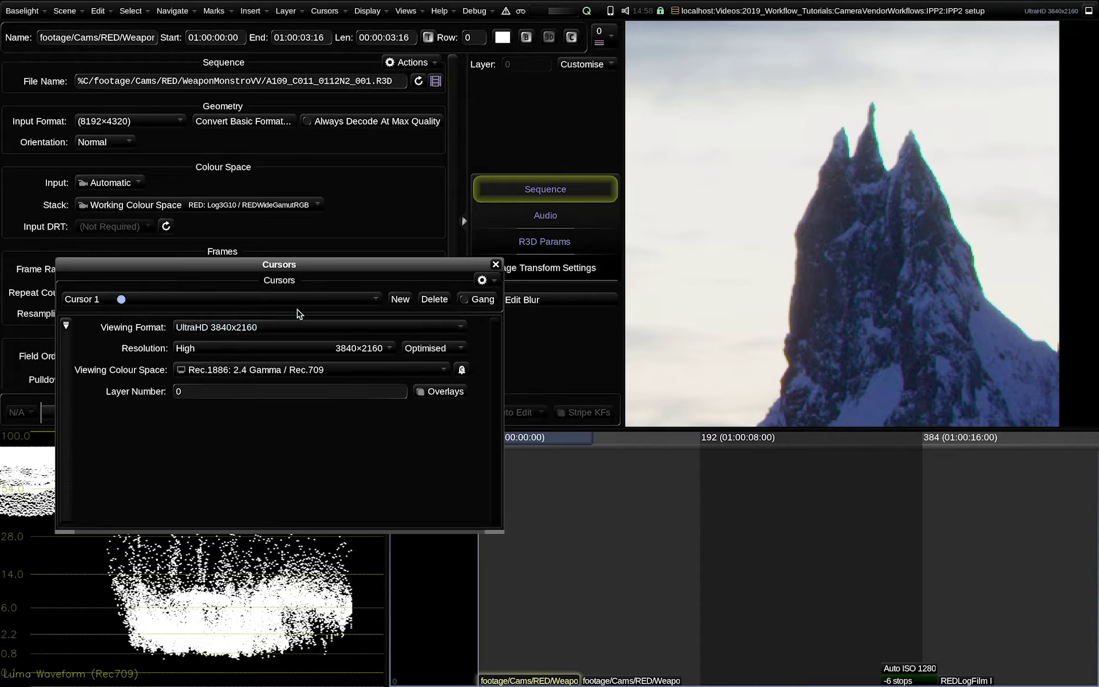
left_click(429, 349)
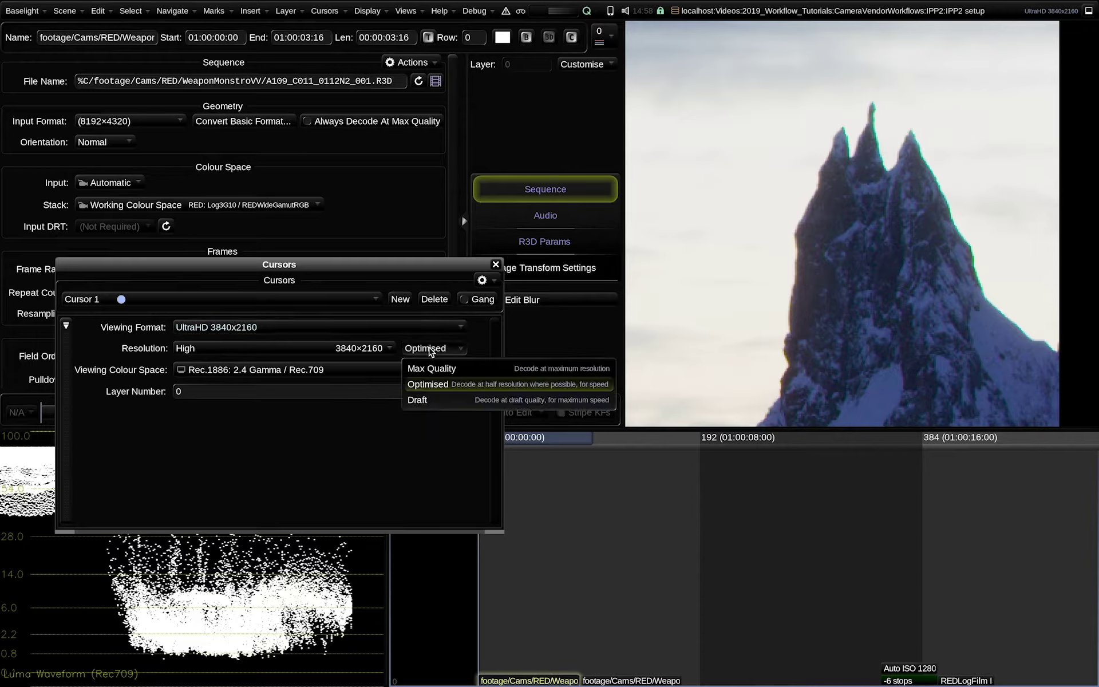
left_click(446, 371)
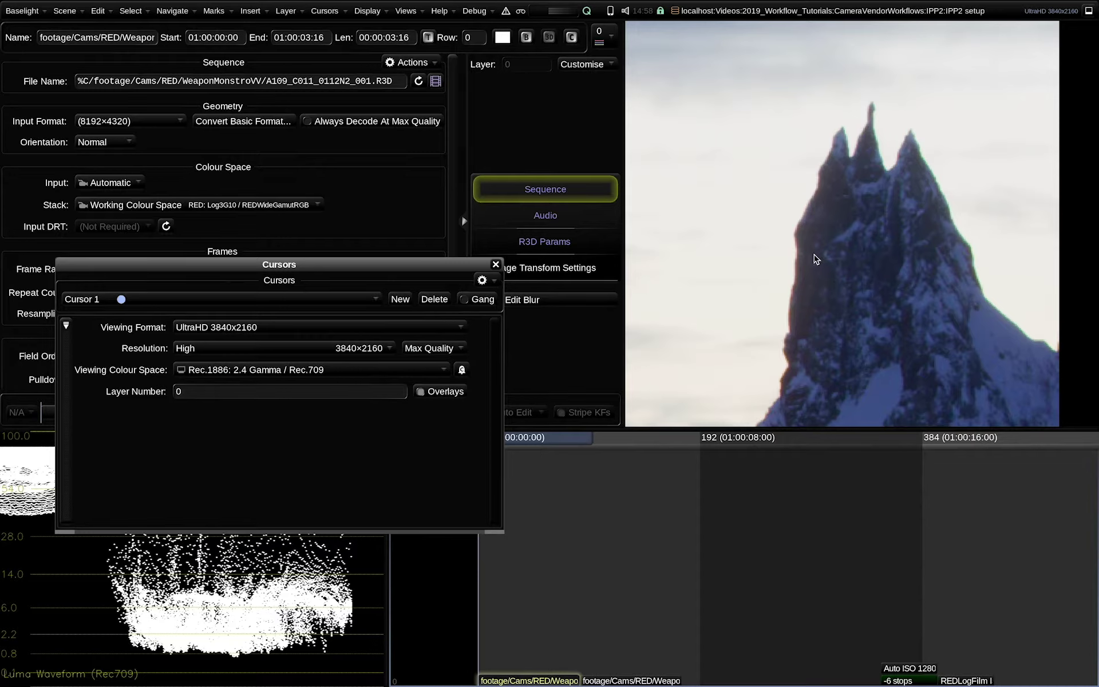
left_click(496, 266)
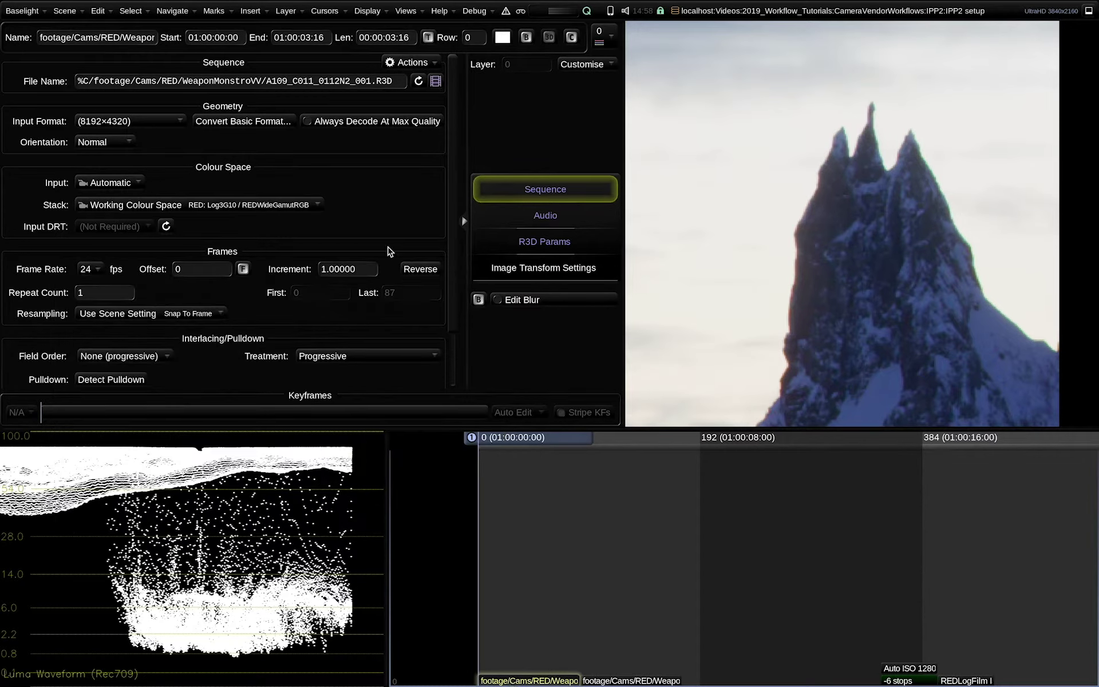
- Turn on Always Decode At Max Quality in the first RED clip's Sequence geometry settings
left_click(350, 123)
left_click(572, 37)
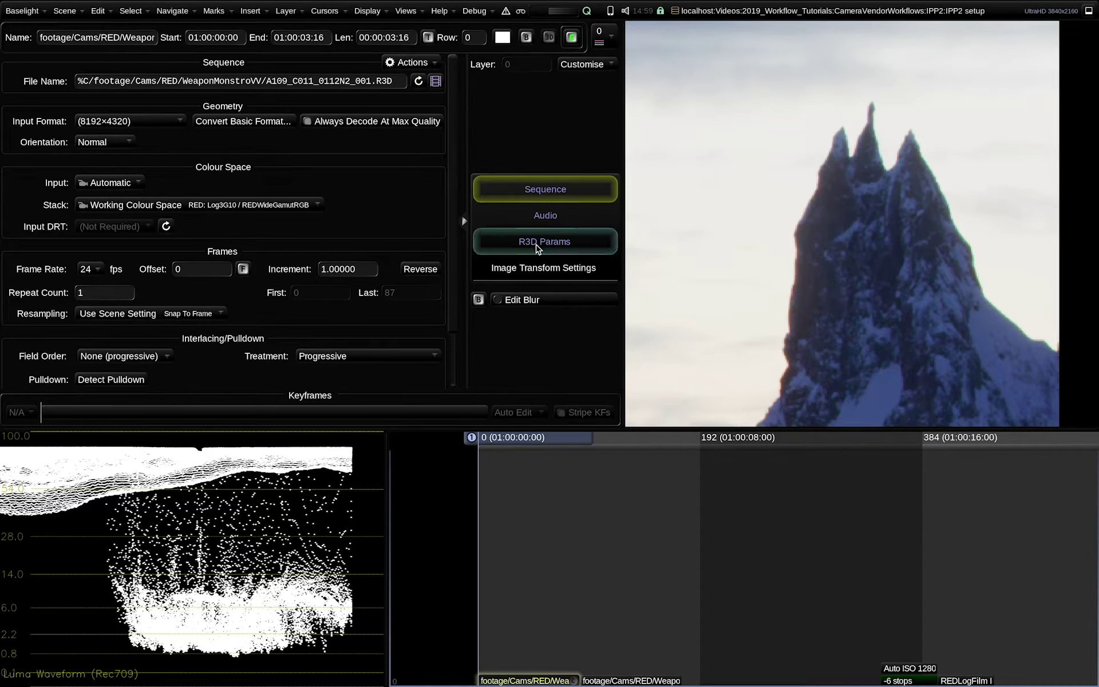
- Review the first RED clip's decode and exposure parameters, then move the playhead to frame 249 on the second clip
left_click(574, 243)
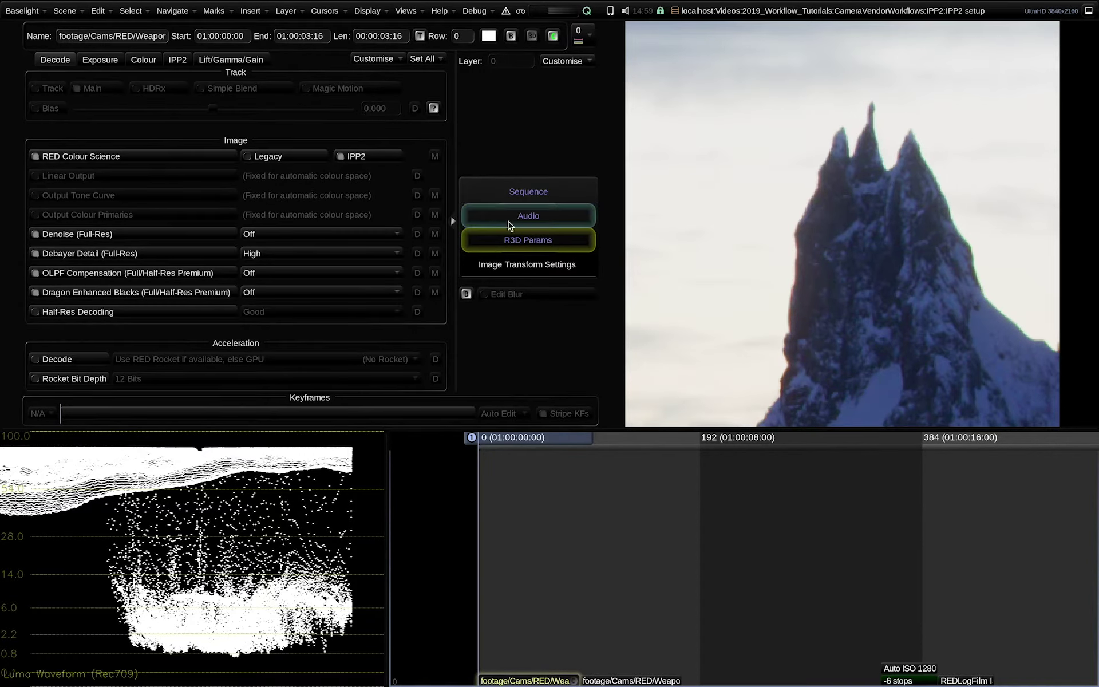
left_click(504, 190)
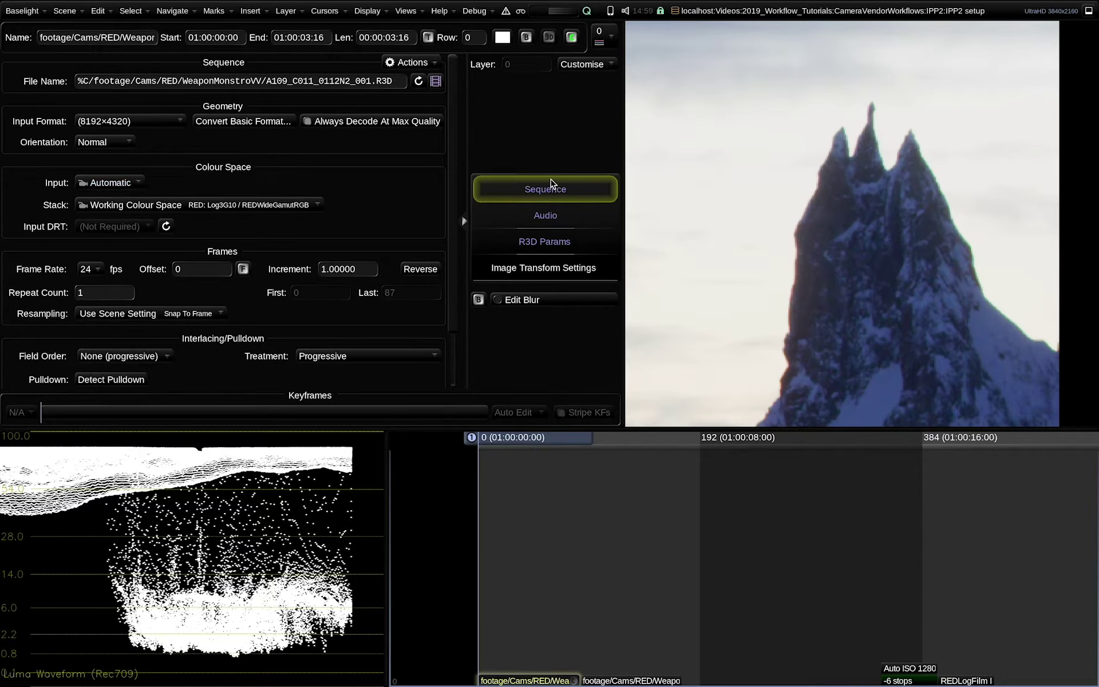
left_click(537, 245)
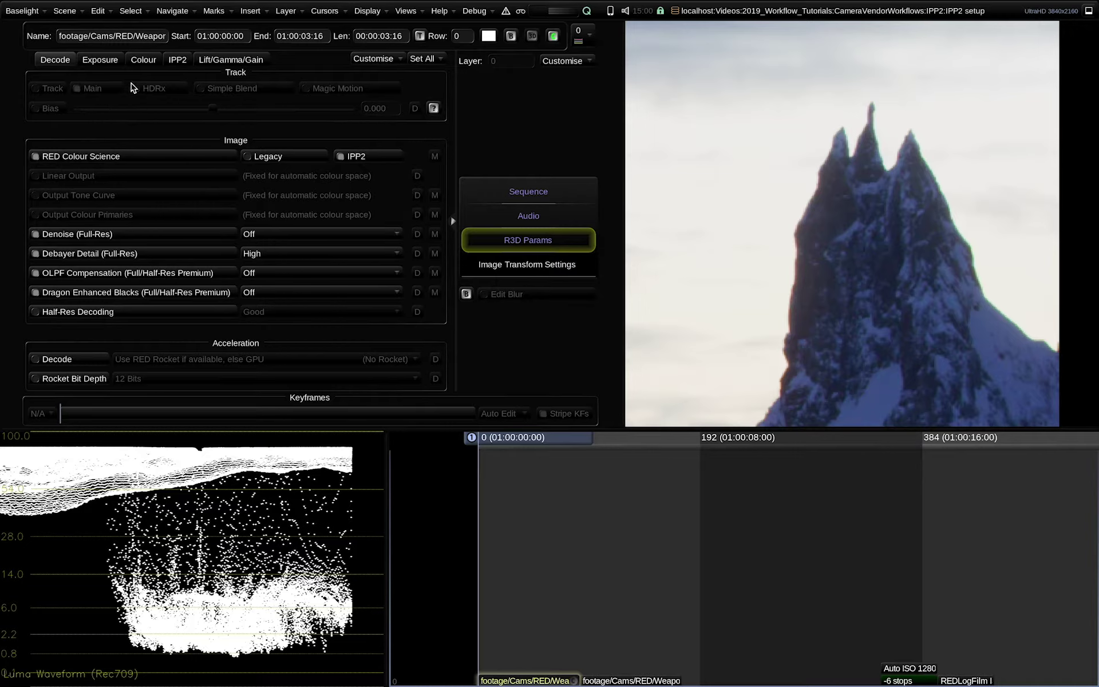
left_click(102, 61)
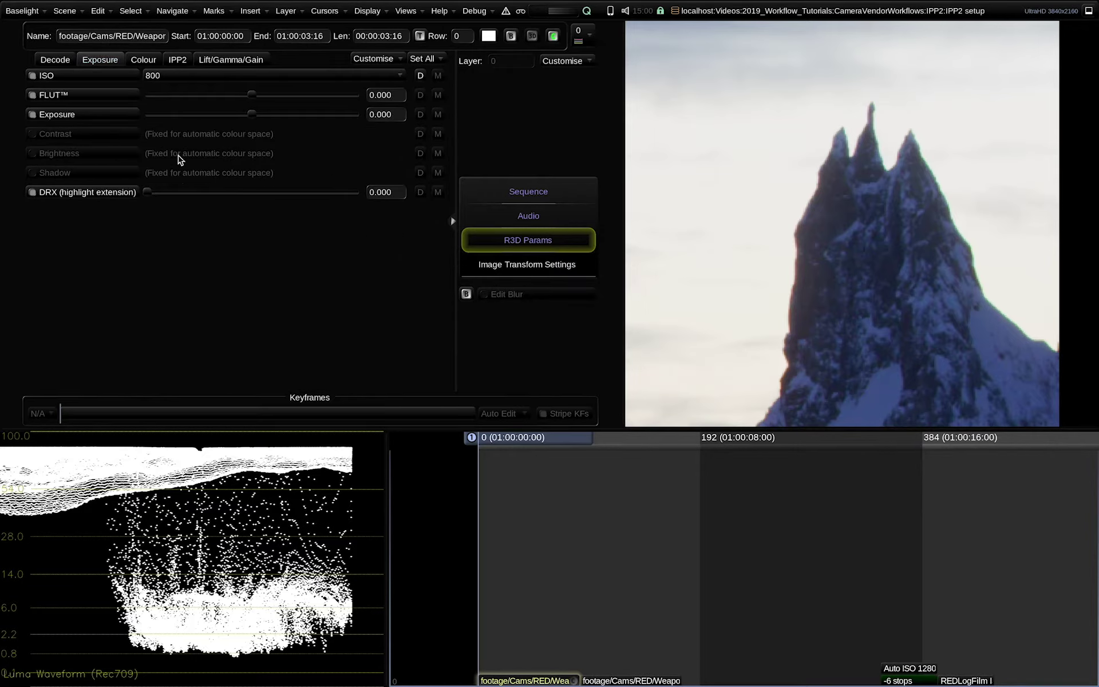
left_click(55, 59)
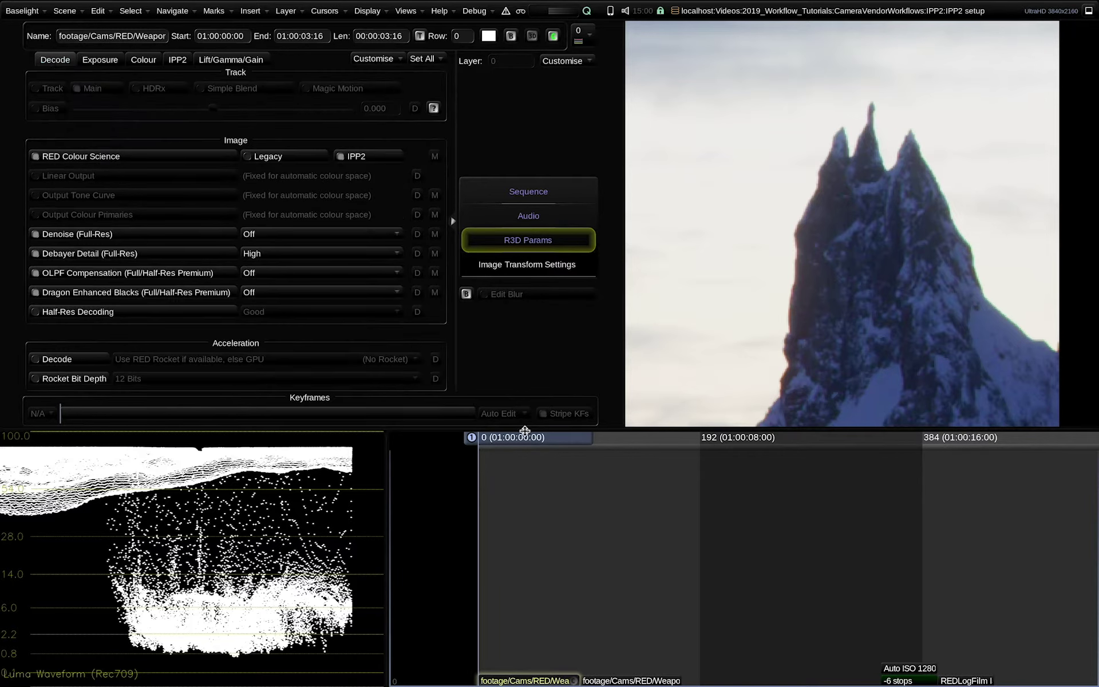
left_click_drag(525, 430, 803, 448)
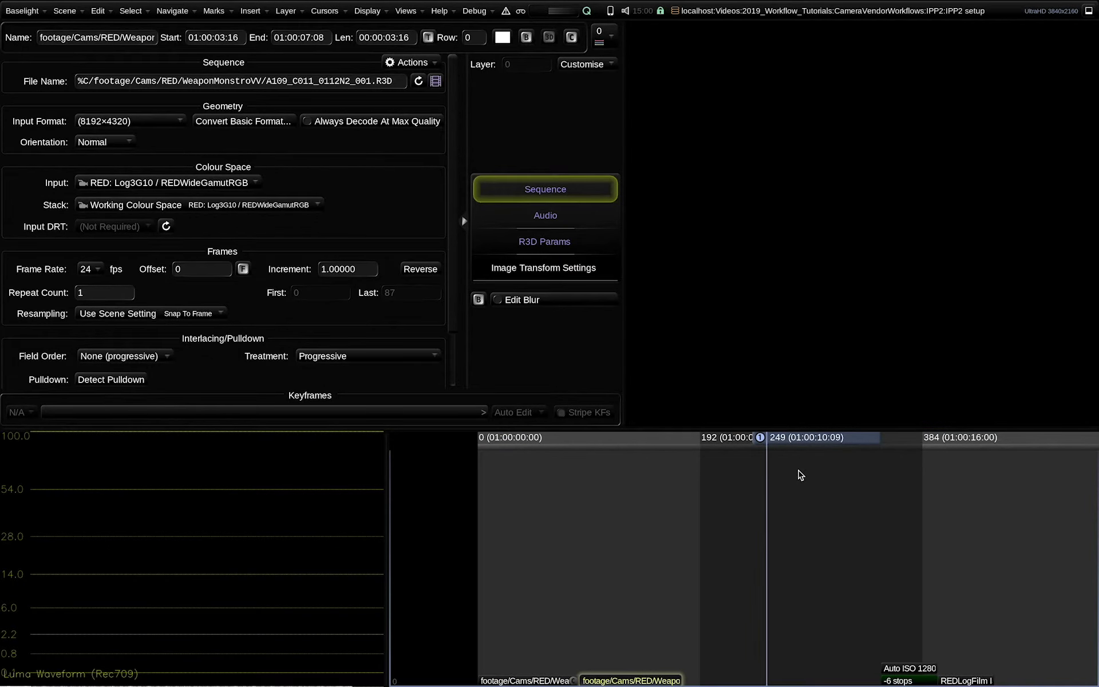
- Check the Auto ISO 12800 shot's RED exposure, decode and input colour space settings
key("Down")
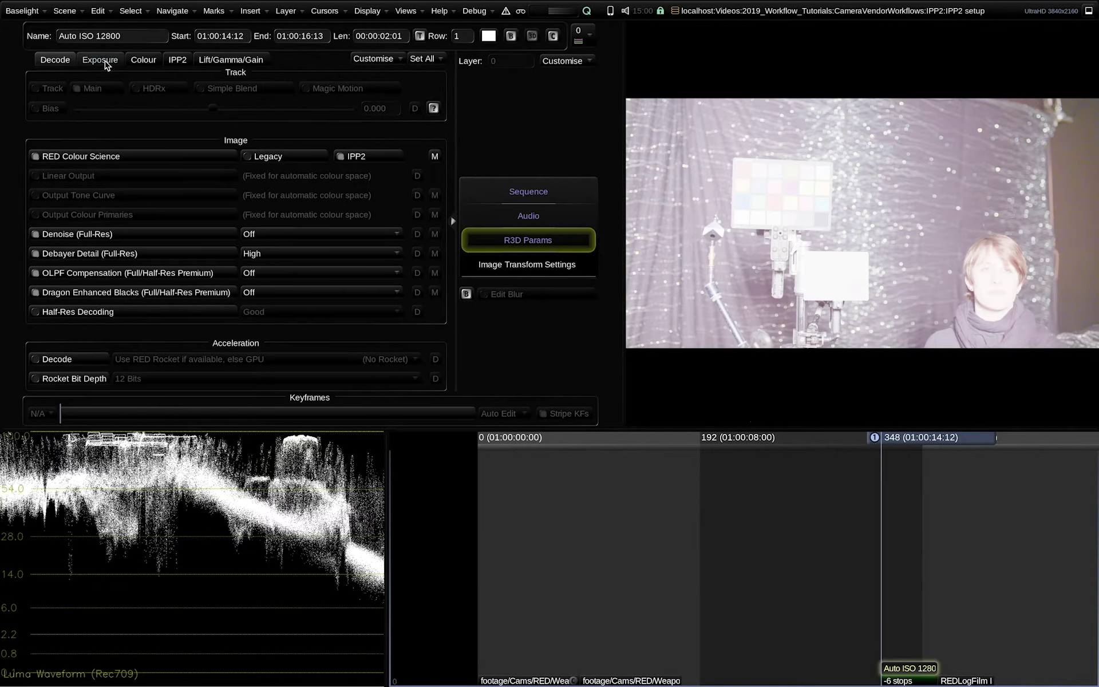
left_click(105, 61)
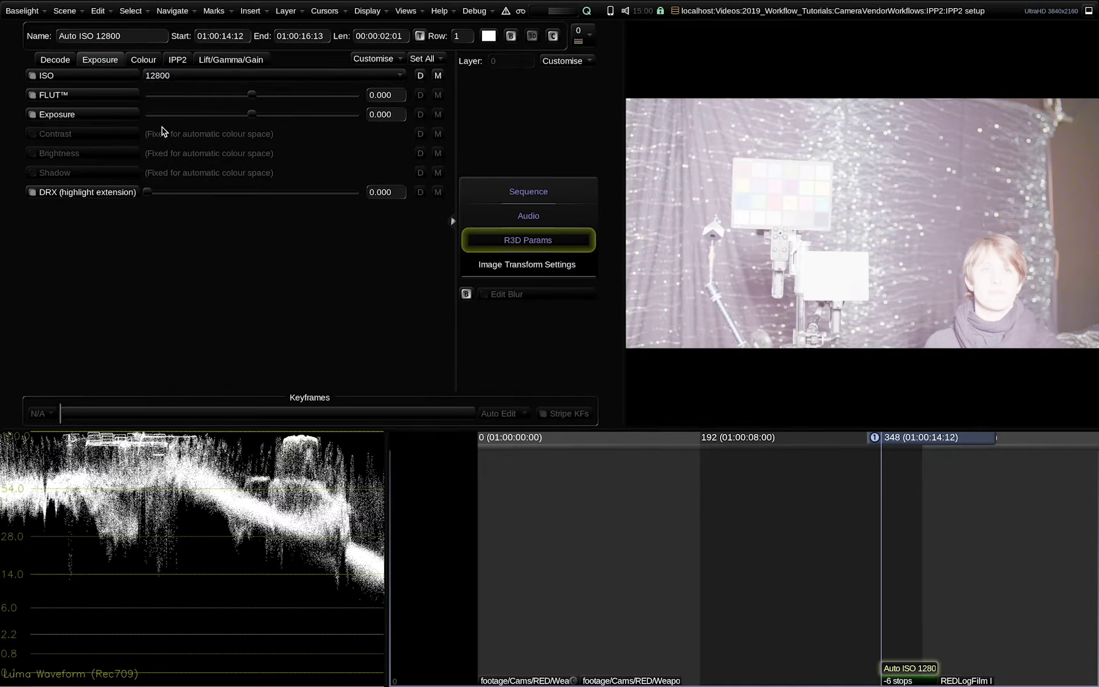
left_click(55, 60)
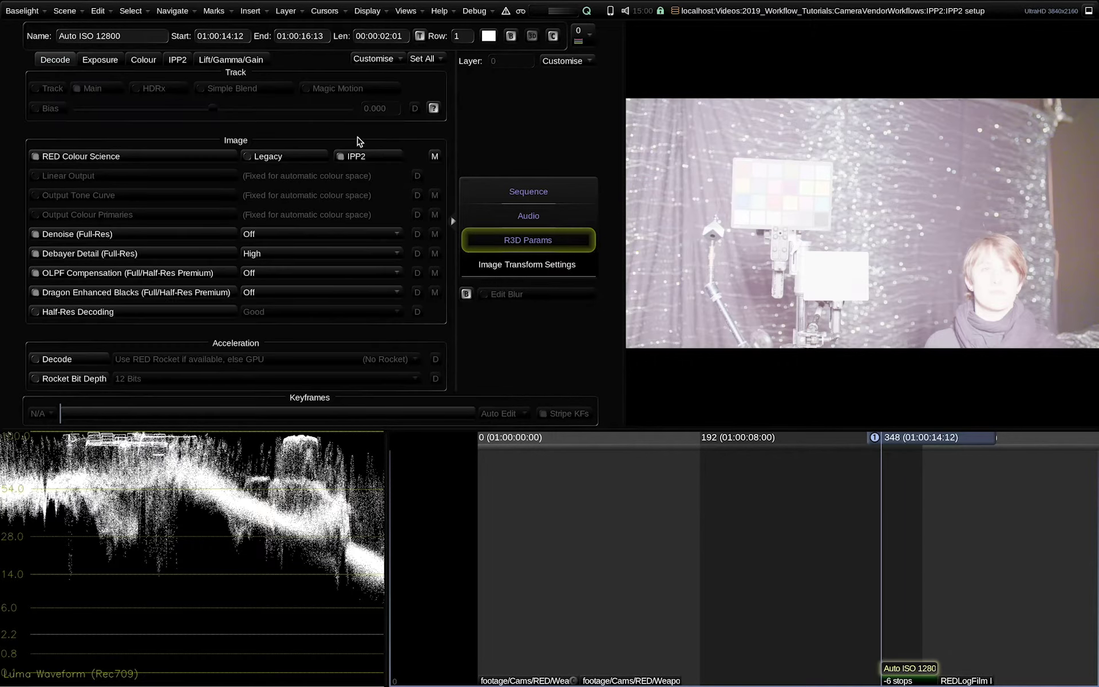
left_click(506, 192)
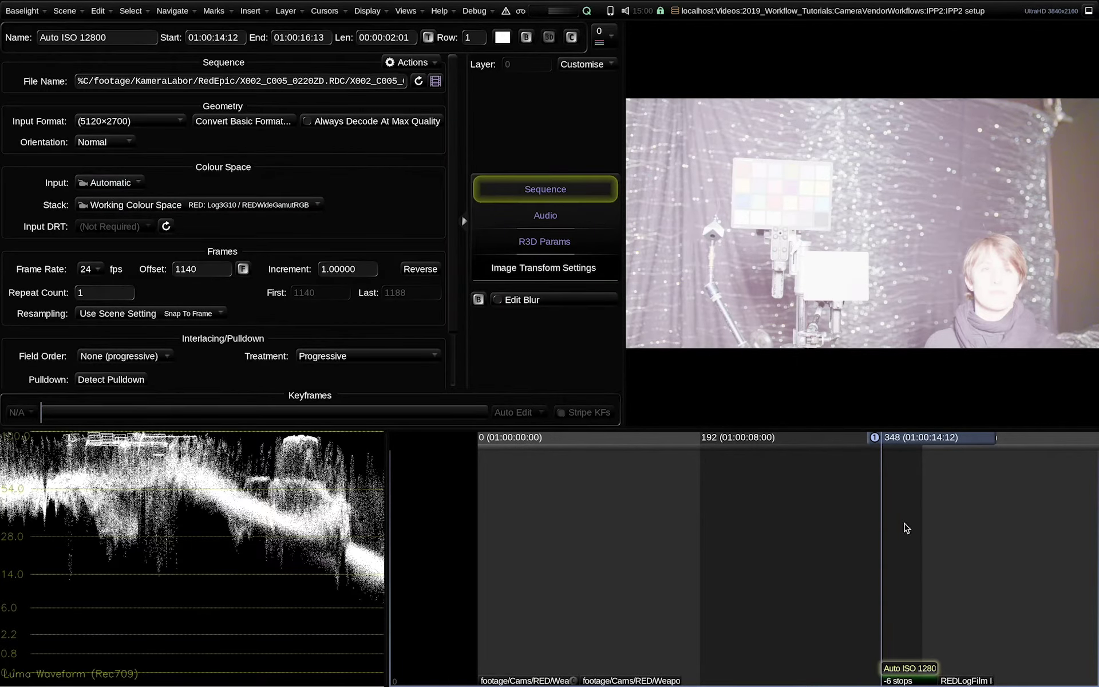
- Check the REDLogFilm ISO 12800 shot's settings, then open the -6 stops layer's grade controls
key("Down")
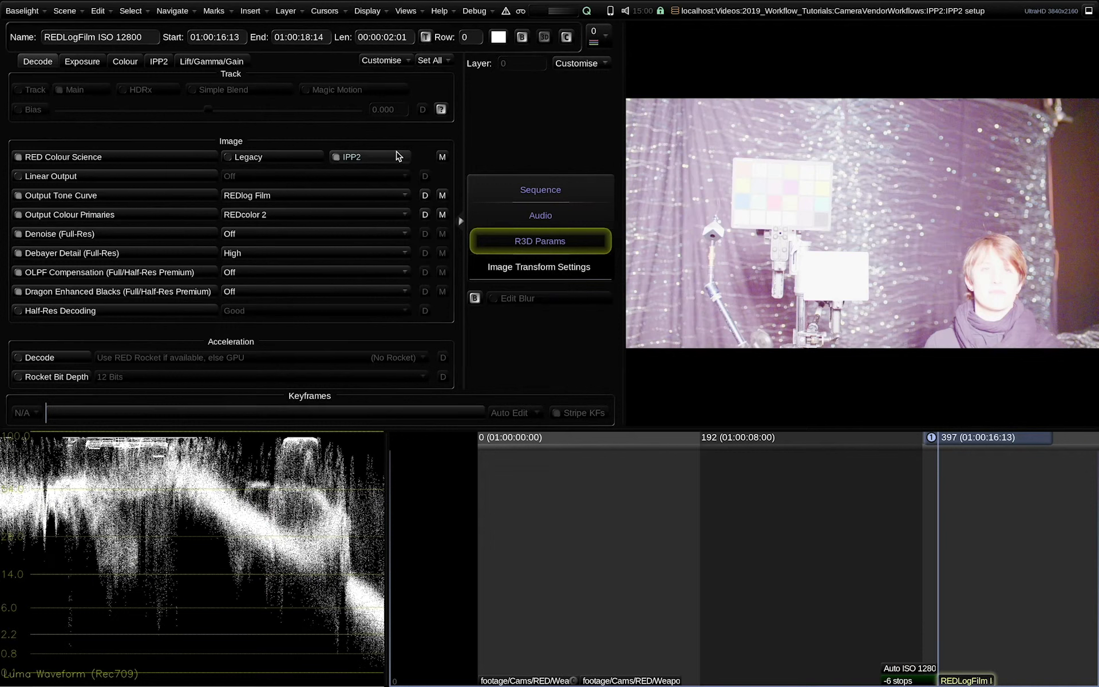
left_click(83, 62)
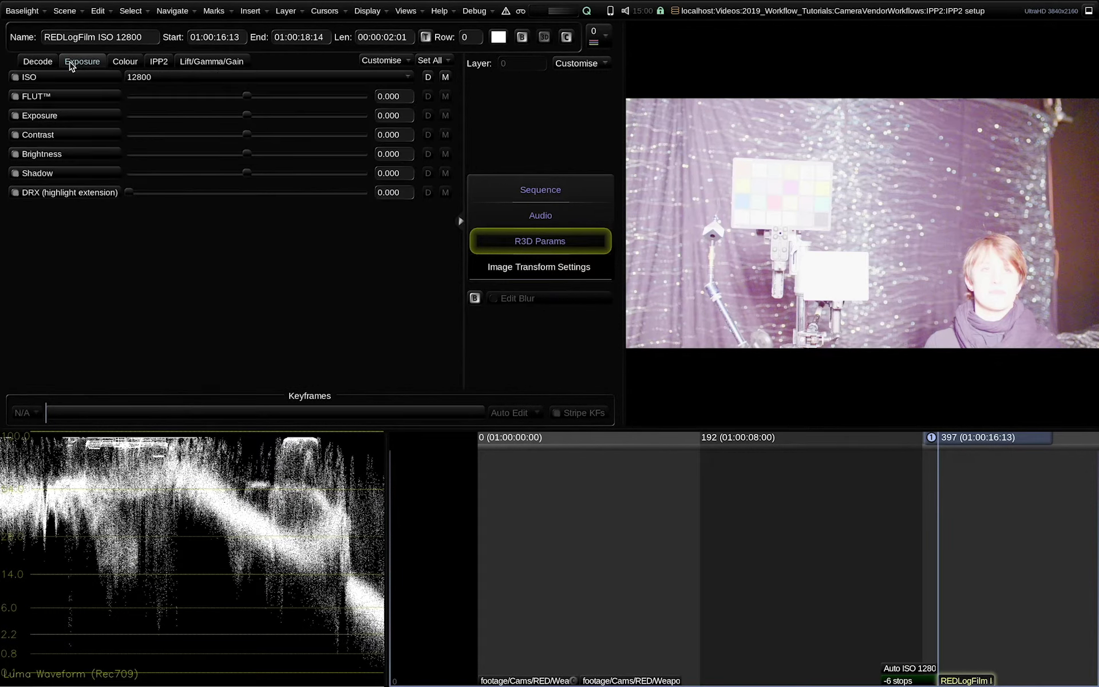
left_click(38, 62)
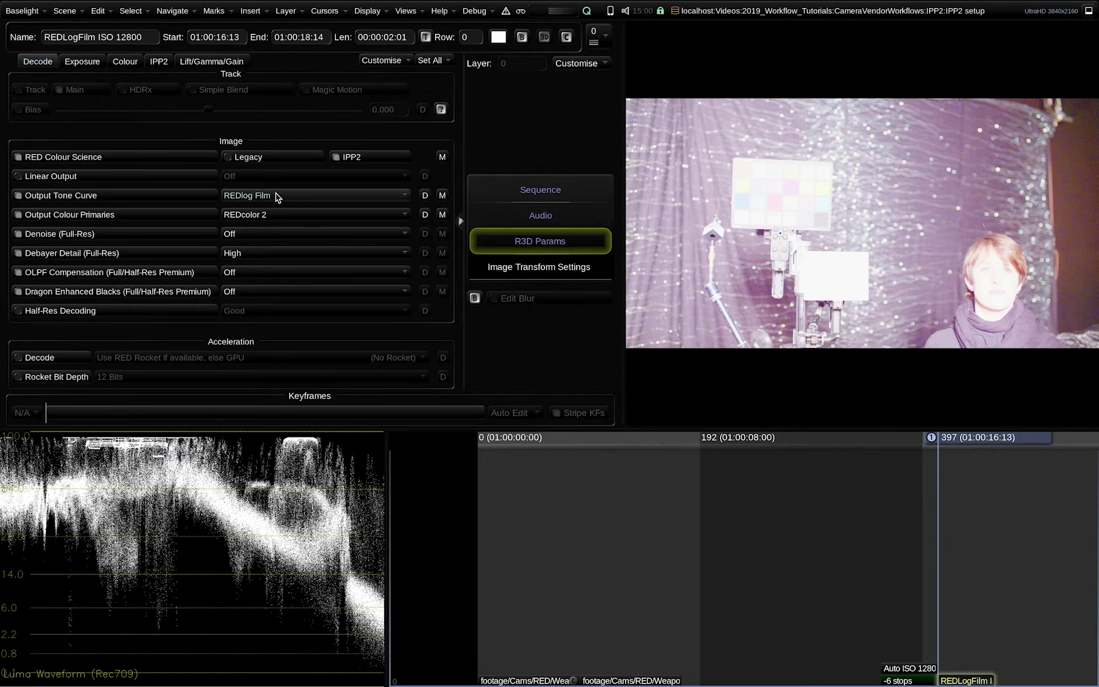
left_click(483, 195)
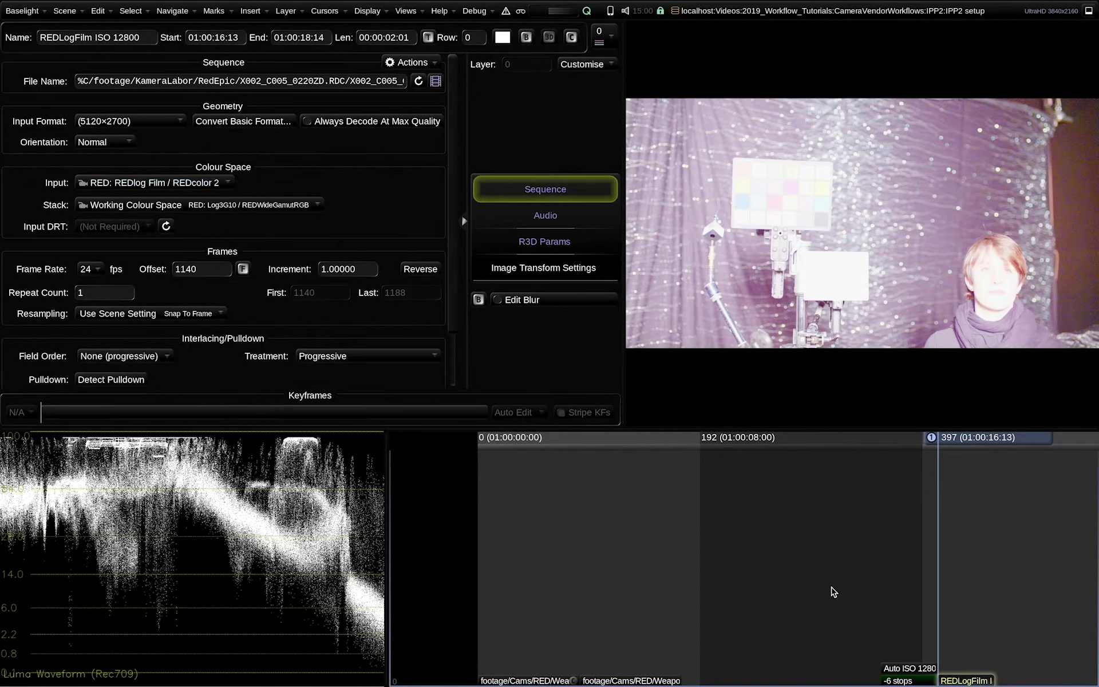
left_click(890, 665)
left_click(901, 681)
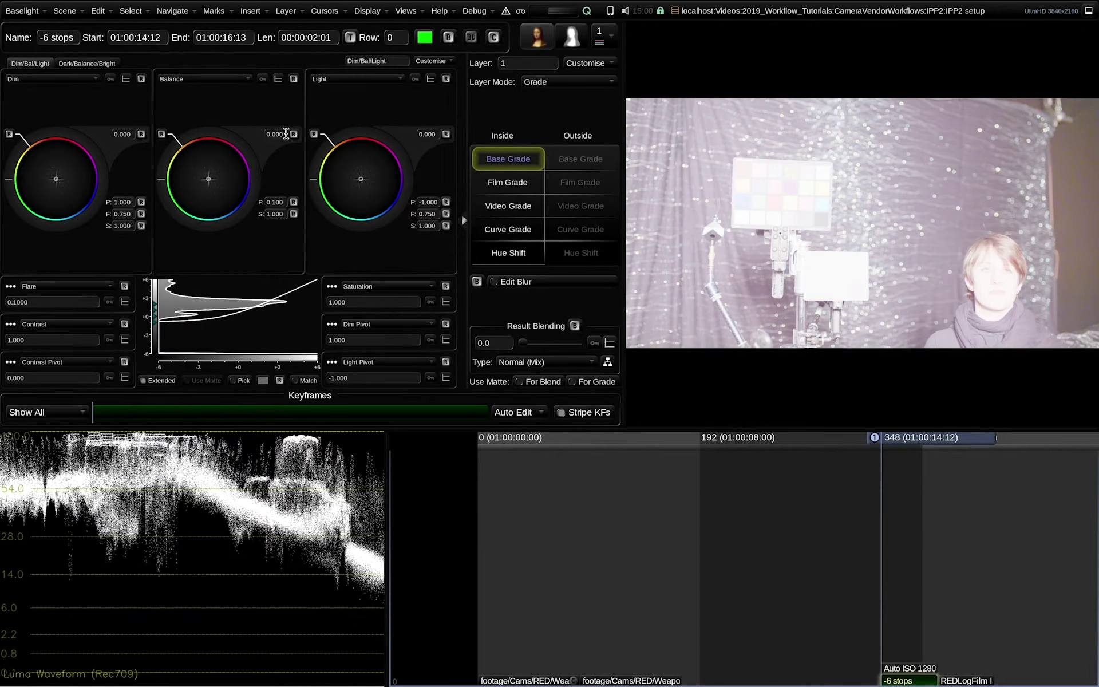
- Lower the Balance exposure to -6 and add the -6 stops grade to the REDLogFilm shot
left_click_drag(281, 133, 282, 231)
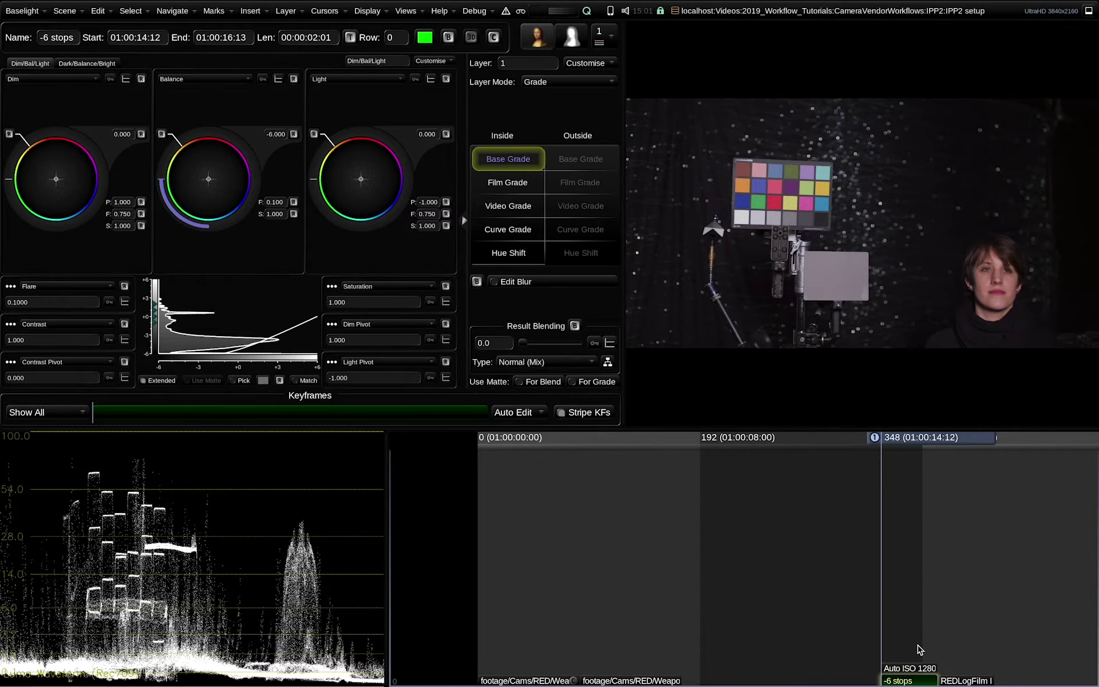
left_click(938, 676)
left_click(938, 674)
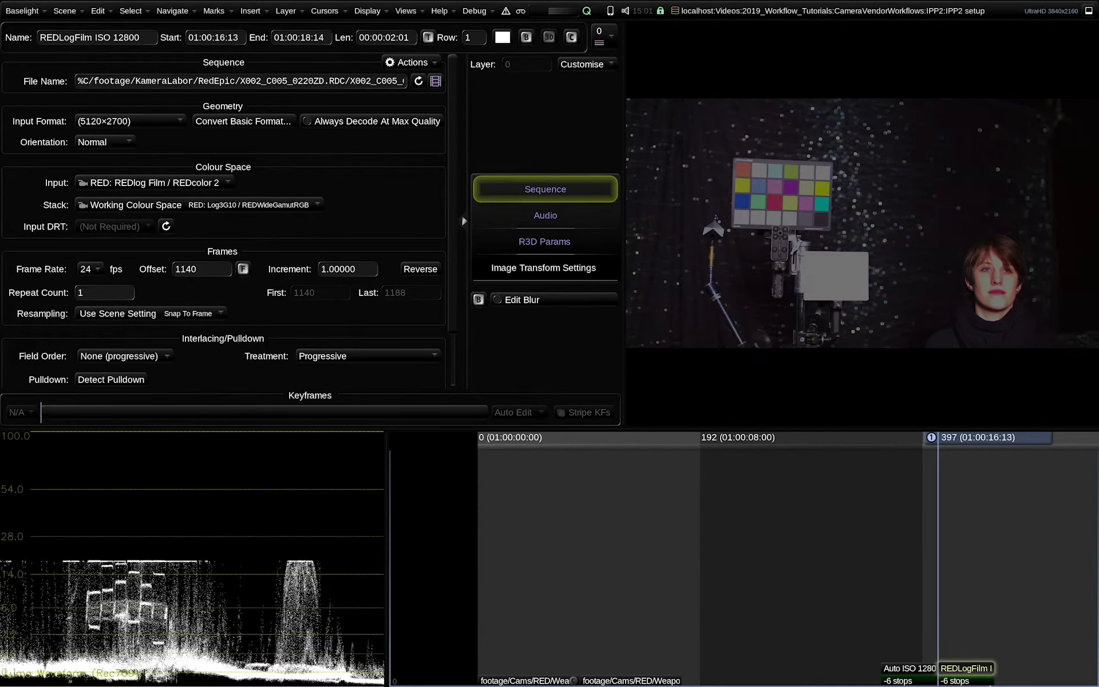
- Flip between the Auto ISO 12800 and REDLogFilm shots to compare the darkened grade
key("Up")
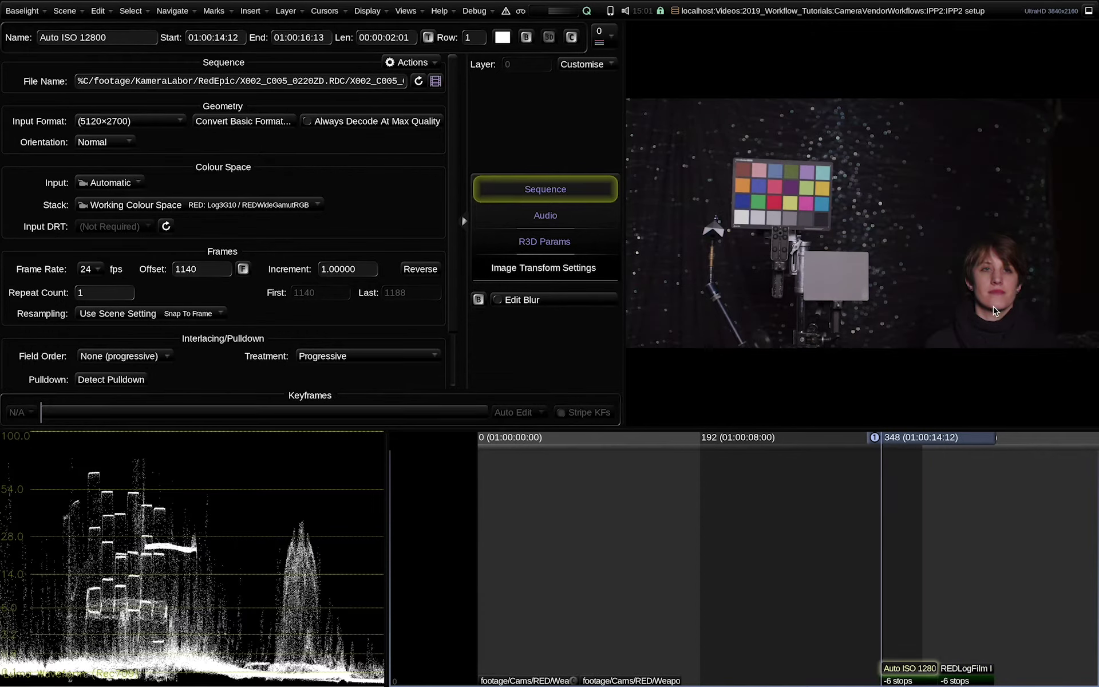
key("Down")
key("Up")
key("Down")
key("Up")
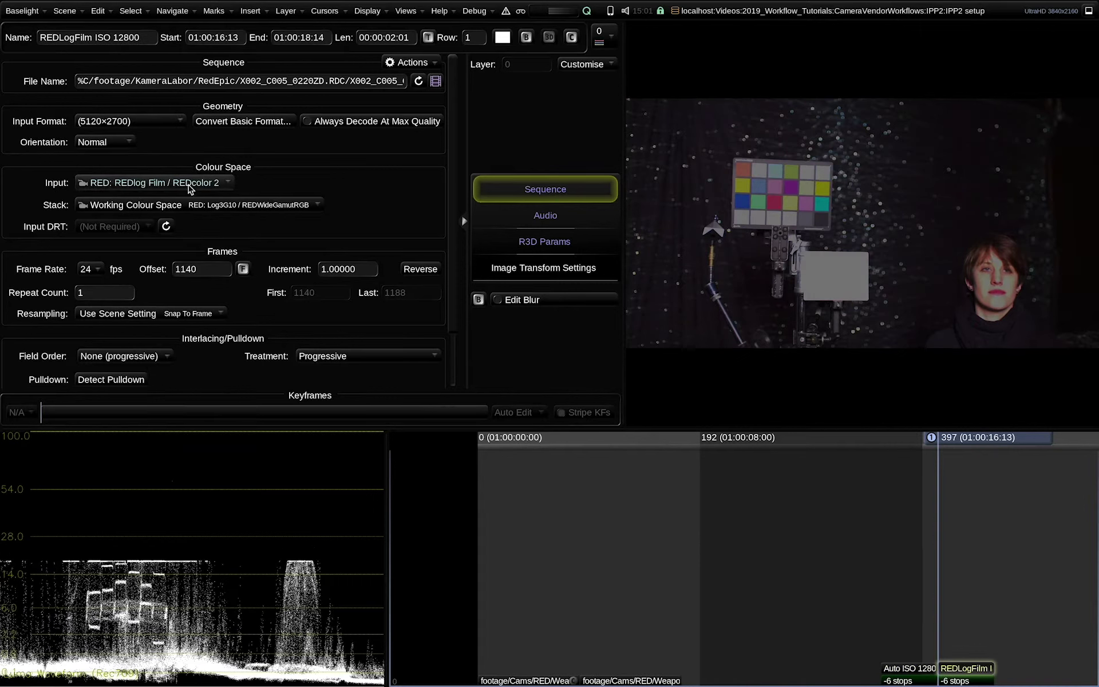
- Go to the IPP2 DRT shot and view its Colour Space Journey
key("Up")
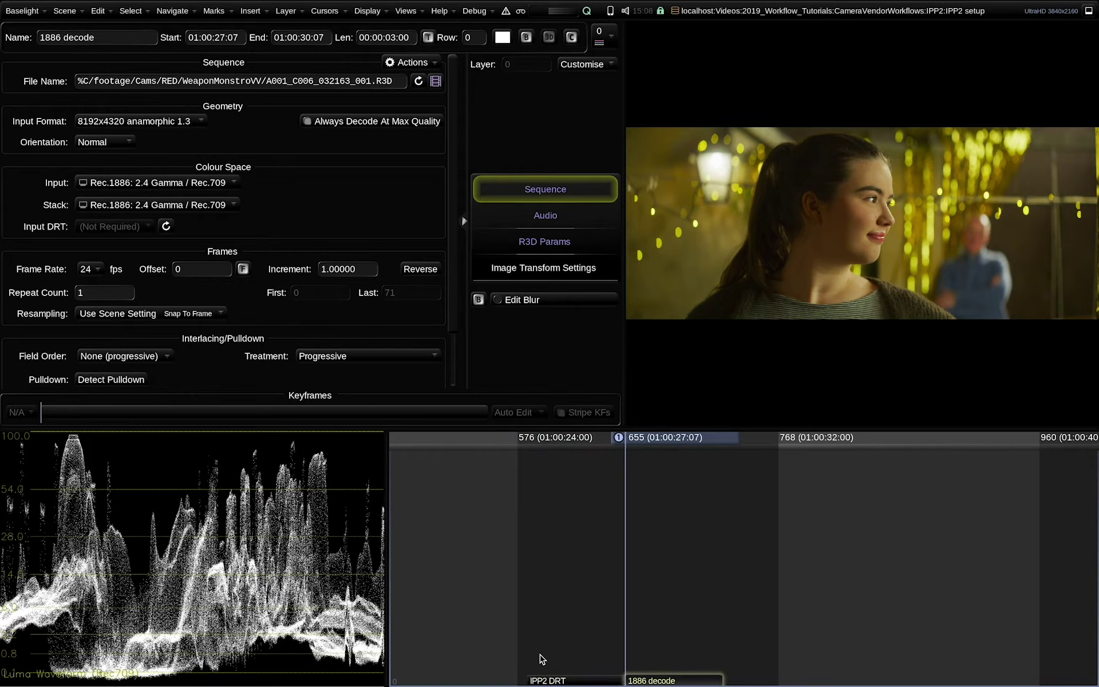
key("Up")
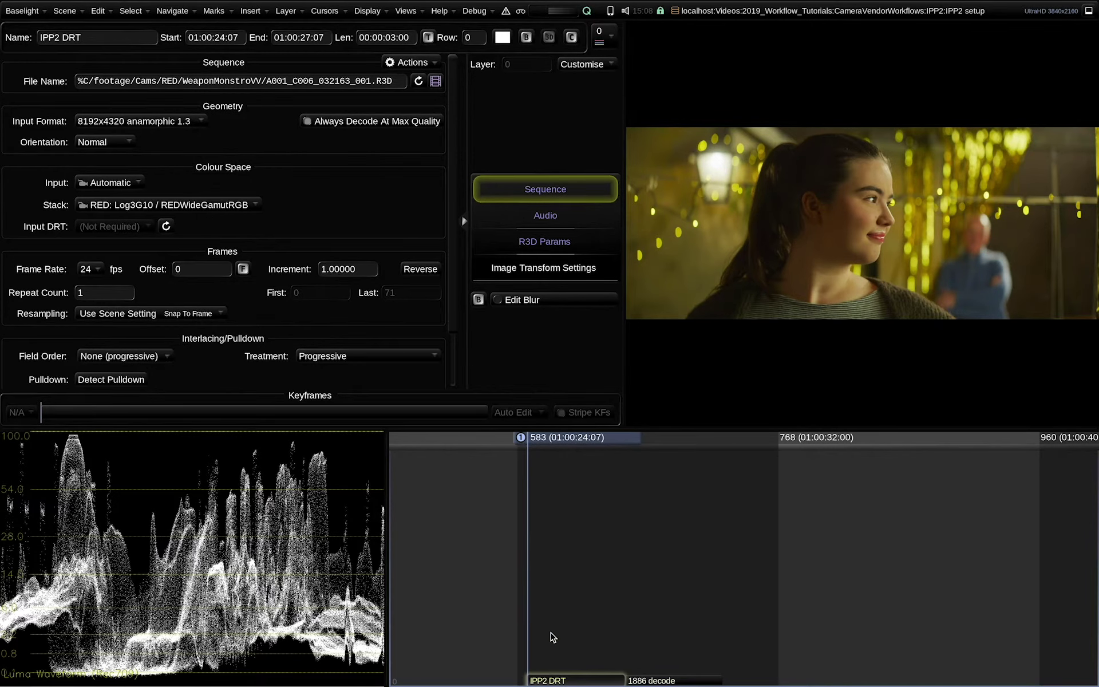
left_click(409, 10)
left_click(445, 82)
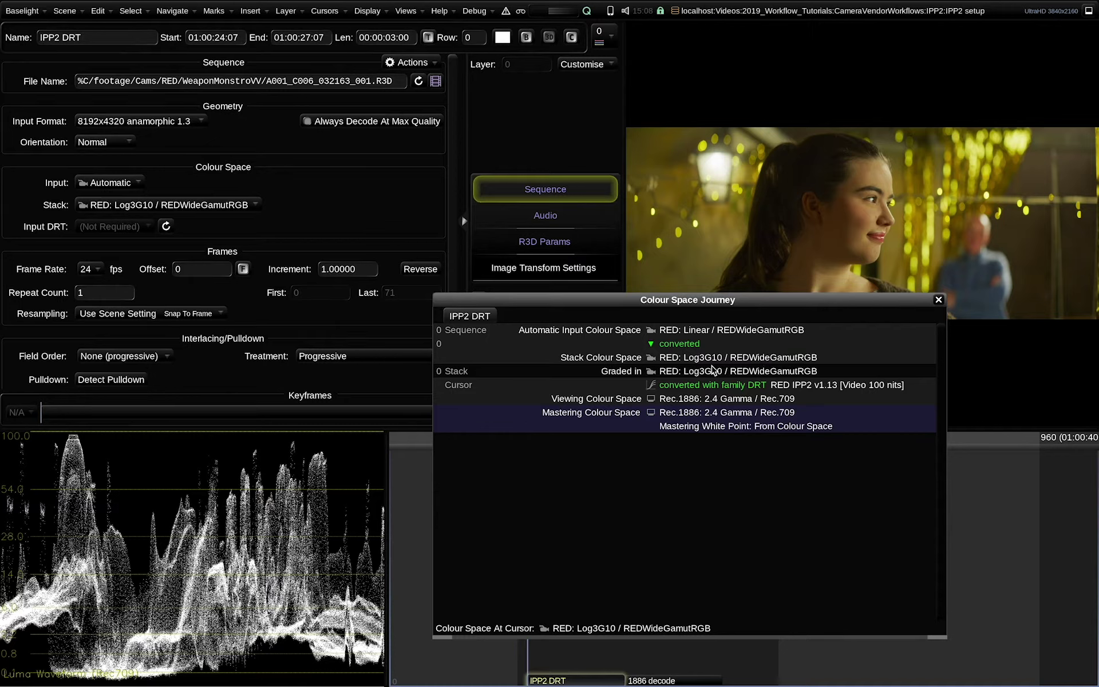
- Compare the 1886 decode shot's colour space journey, then close it and return to IPP2 DRT
key("Down")
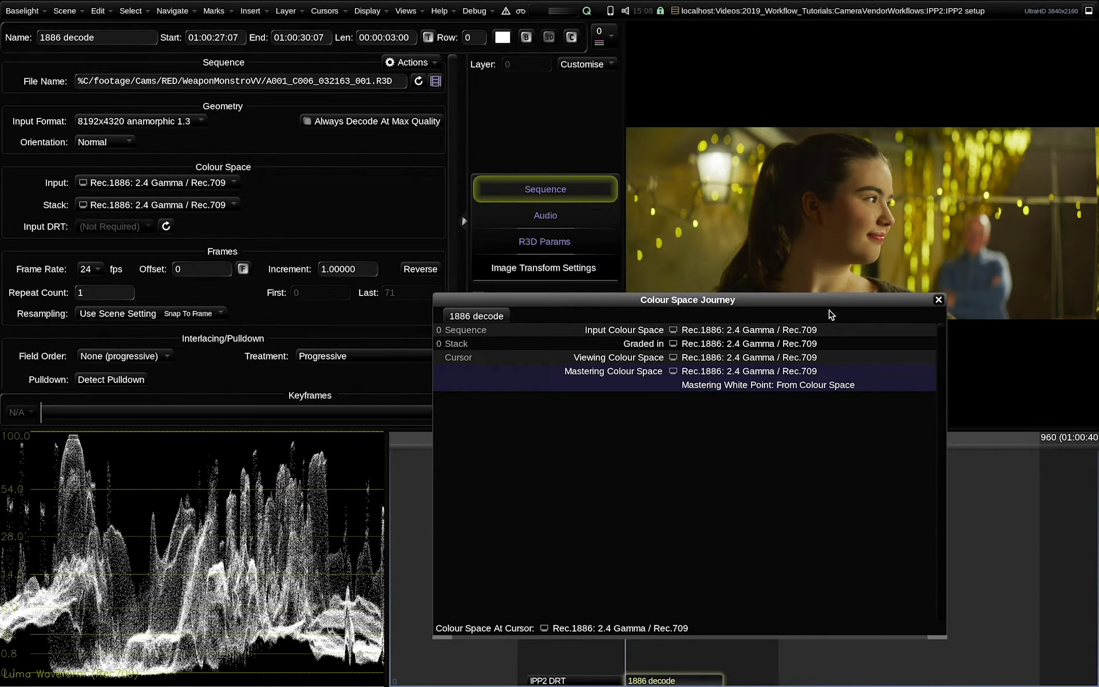
left_click(939, 300)
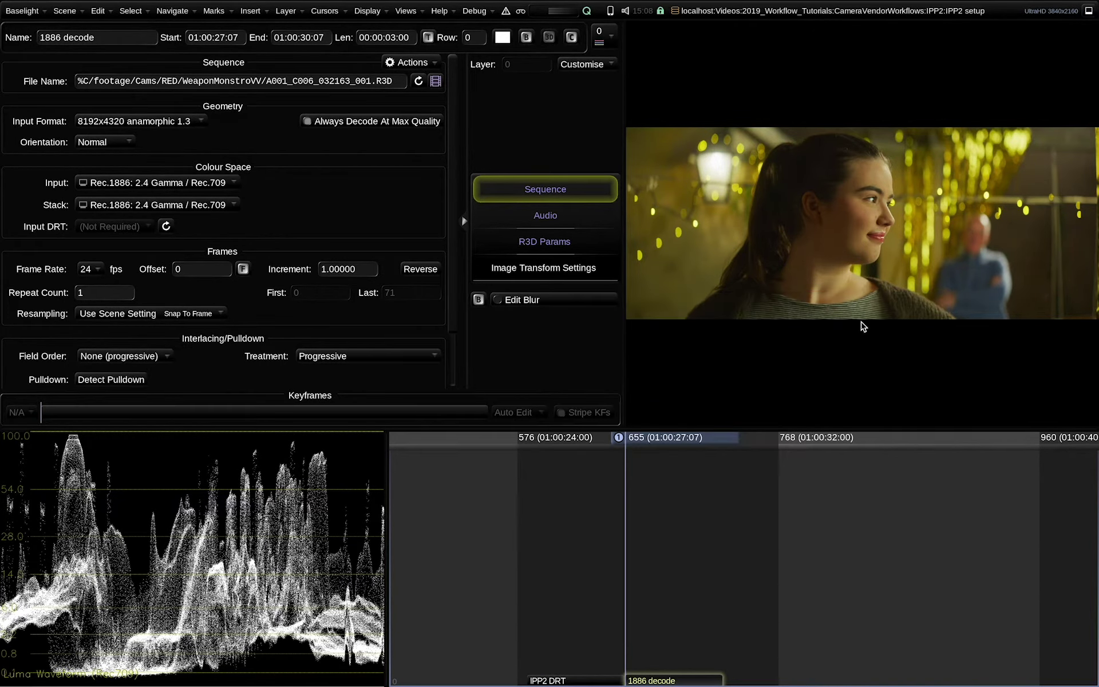
key("Up")
- Review the IPP2 DRT shot's R3D decode, Exposure, Colour and IPP2 tabs, then select the 1886 decode shot
left_click(540, 243)
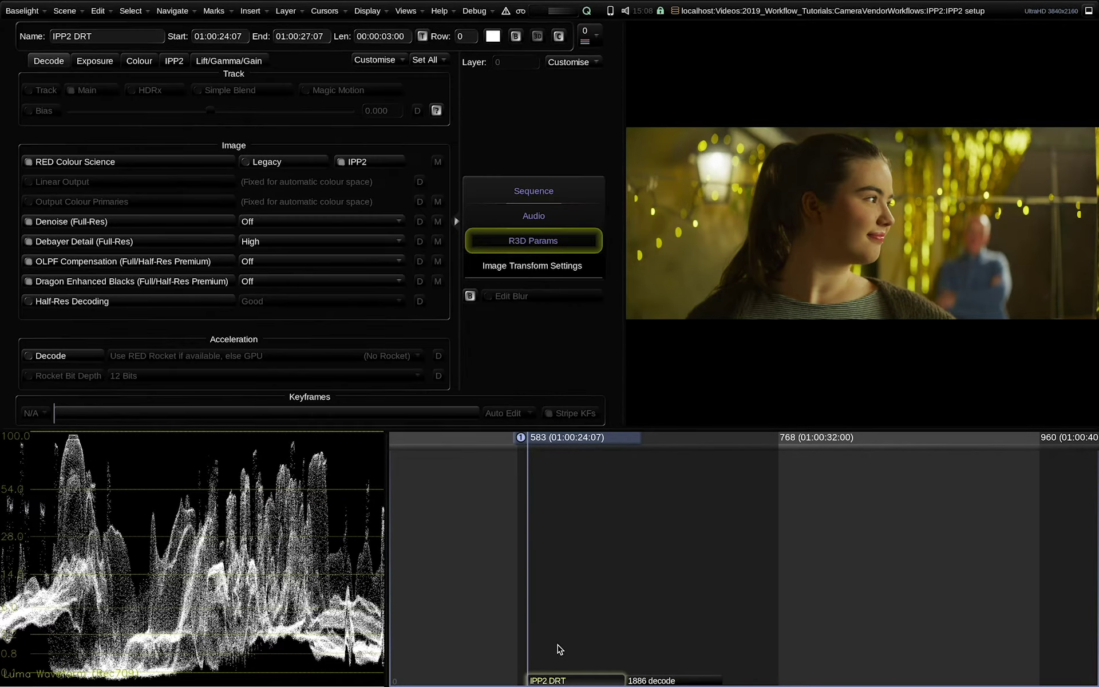
left_click(96, 61)
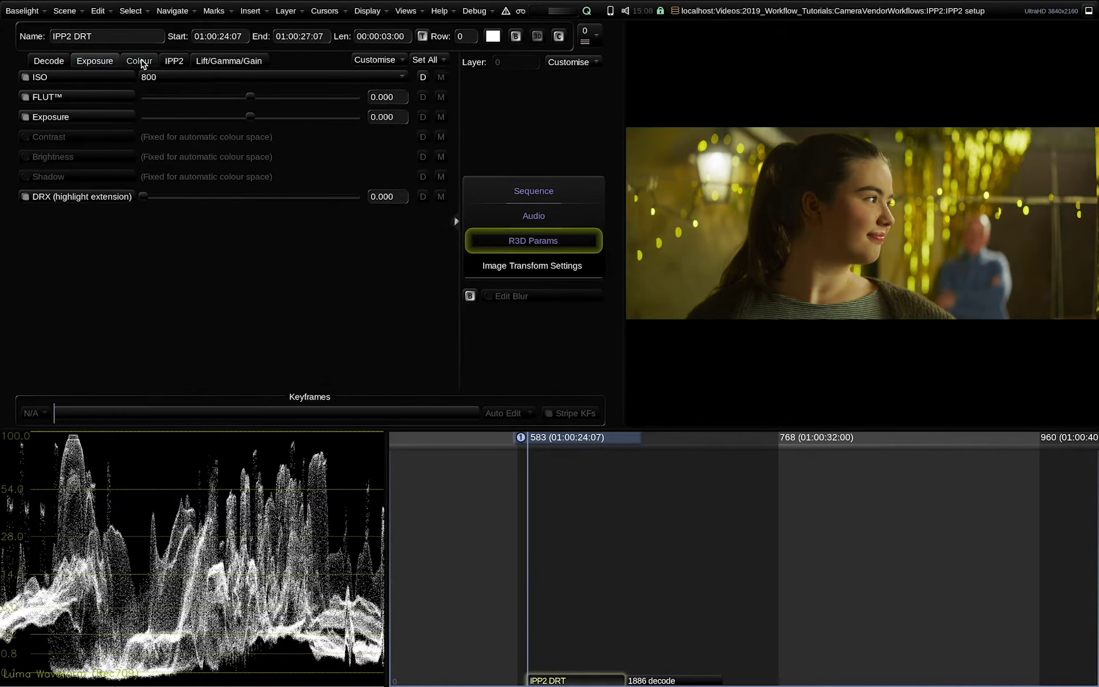
left_click(146, 62)
left_click(175, 62)
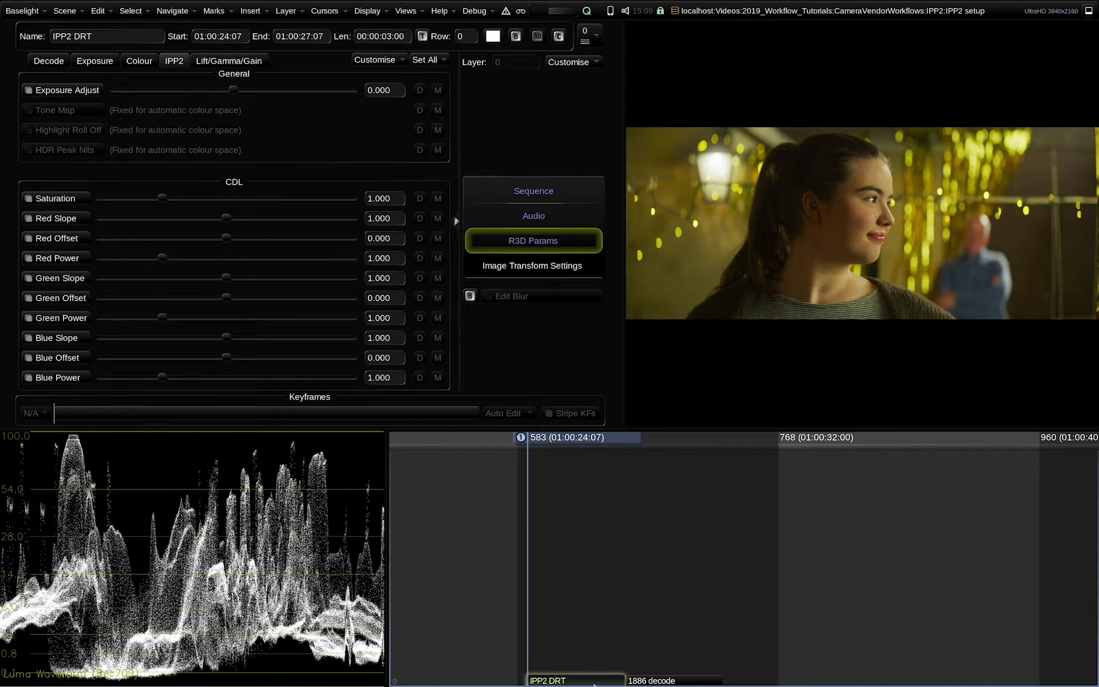
left_click(639, 680)
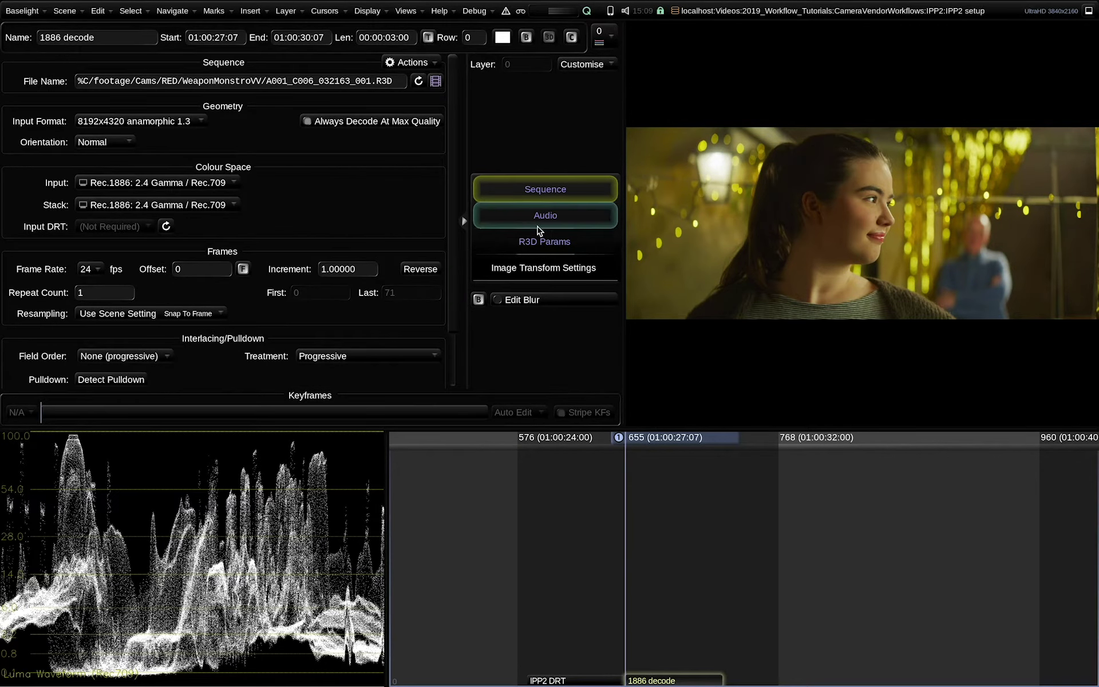
left_click(558, 241)
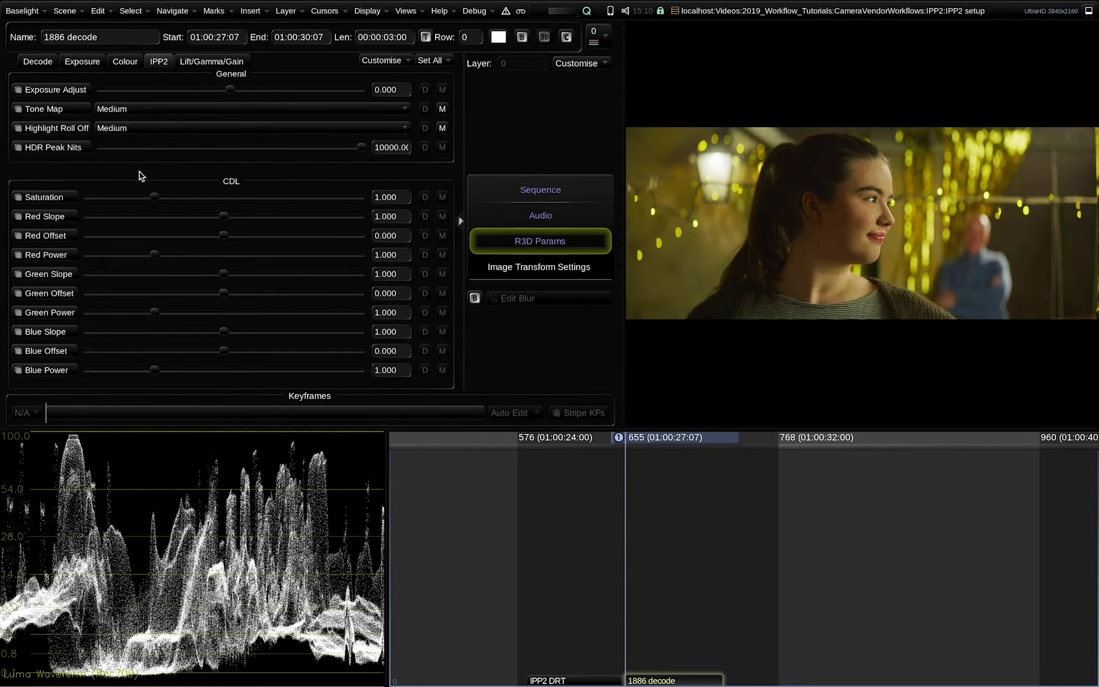
key("Up")
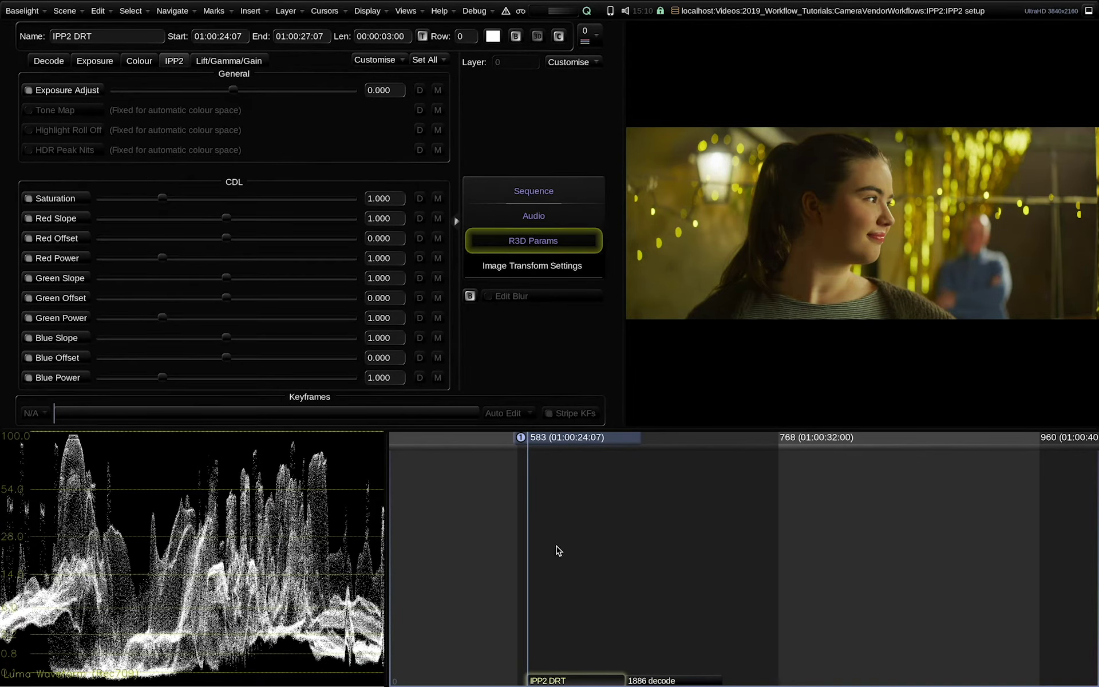
left_click(407, 12)
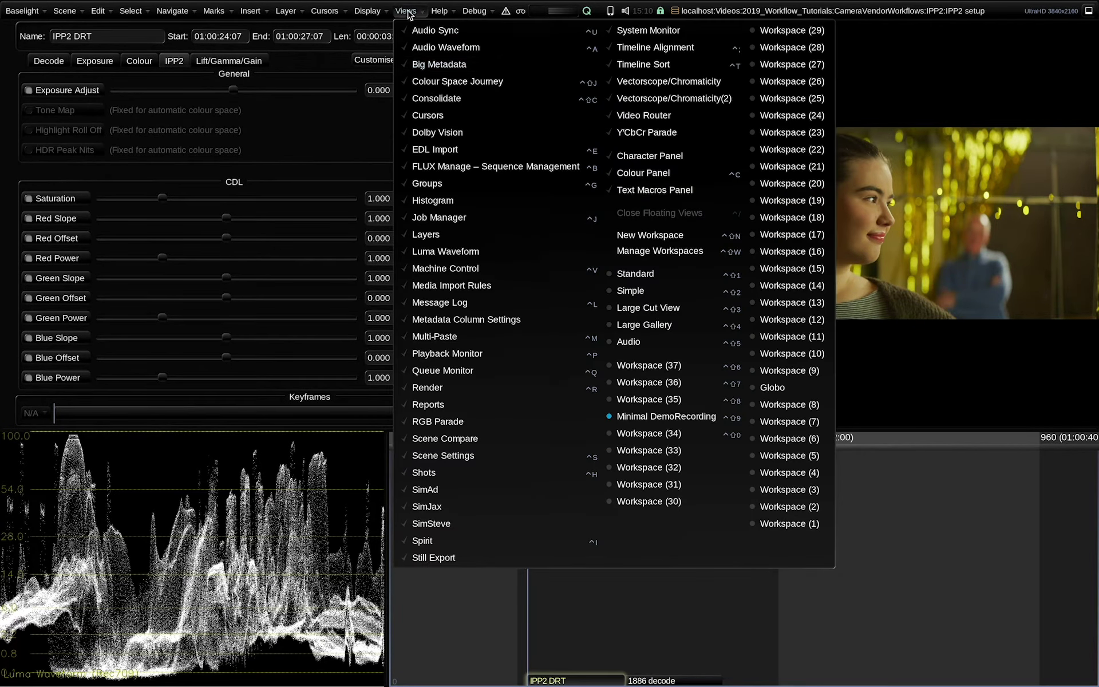
left_click(447, 166)
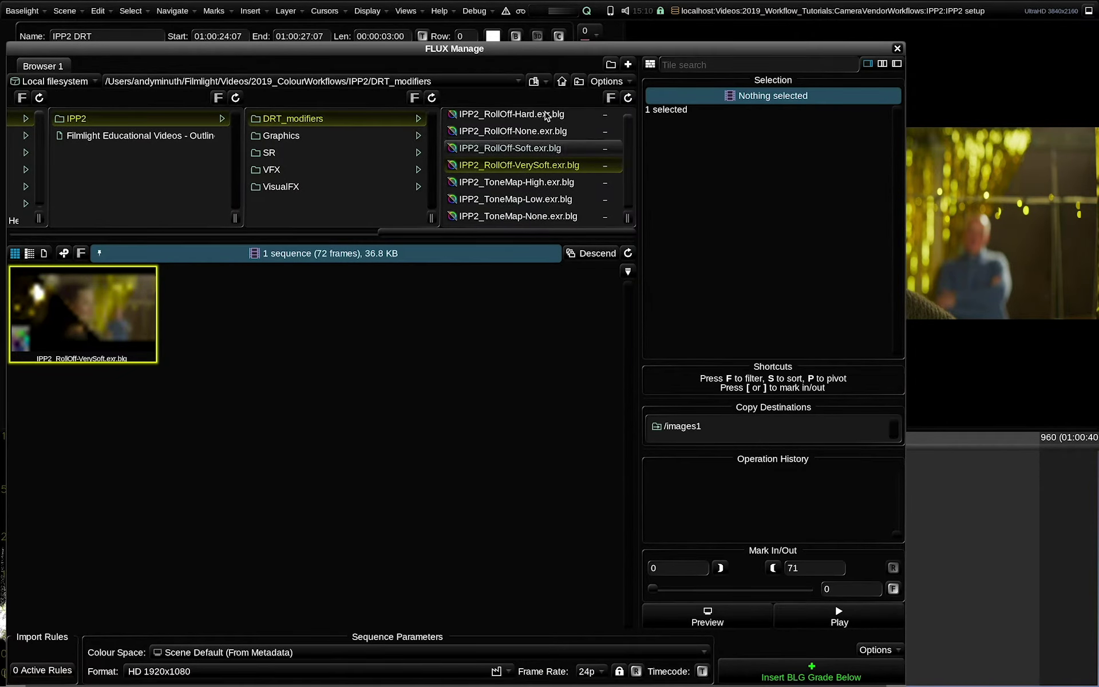
left_click(898, 49)
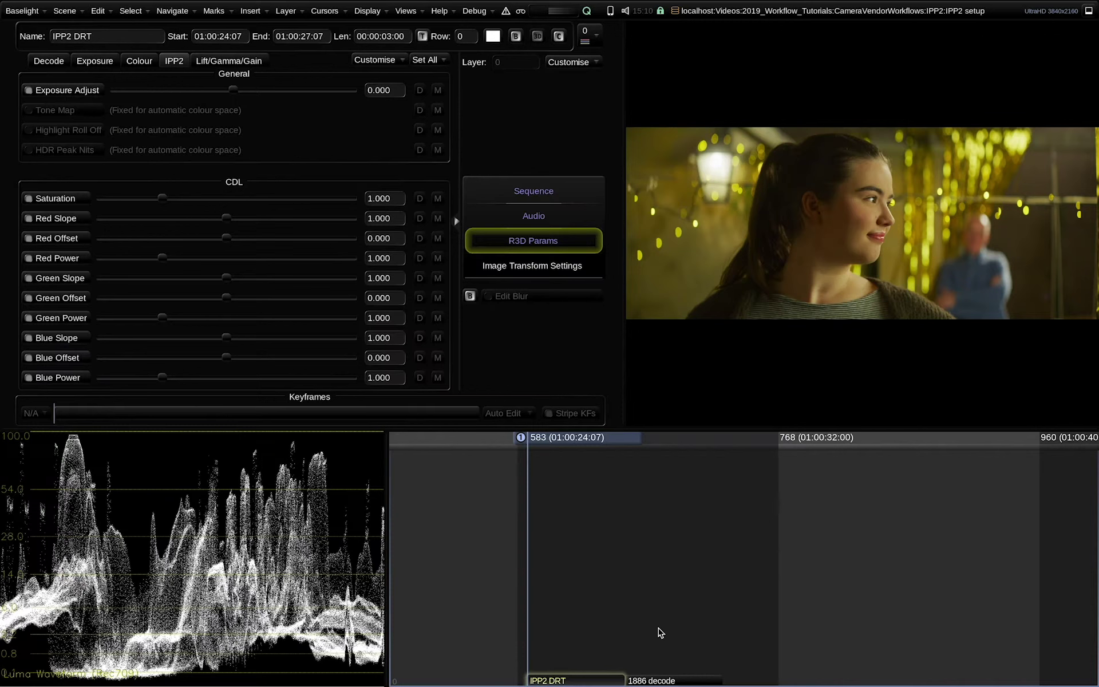
left_click(653, 680)
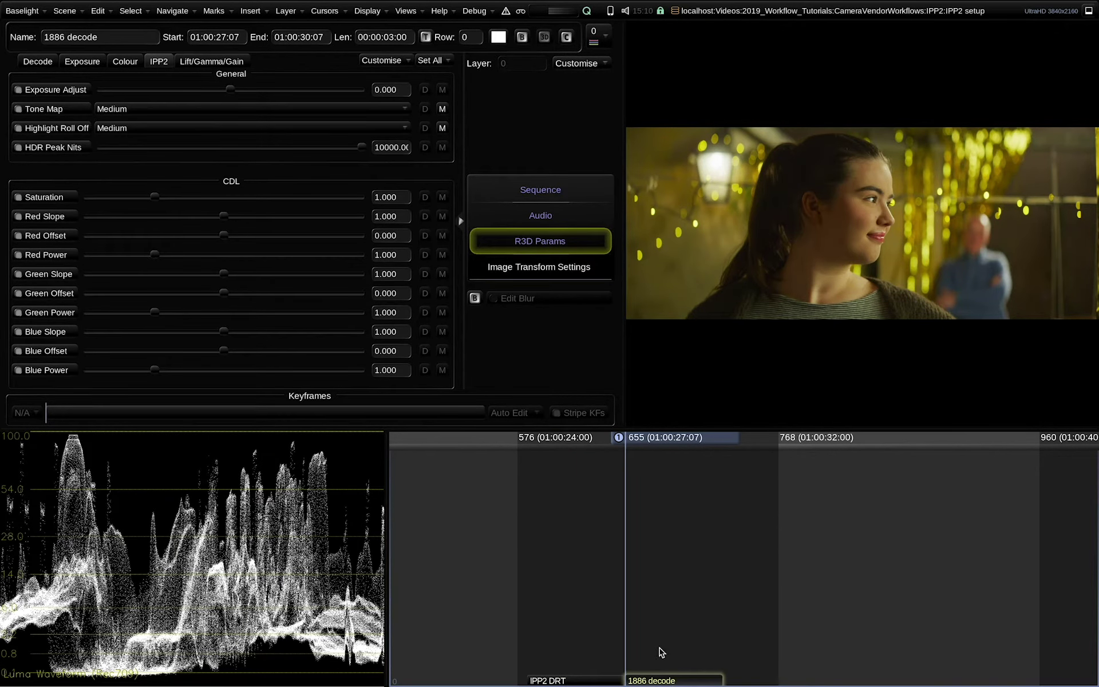
- Give the 1886 decode shot Tone Map Low and Highlight Roll Off Very Soft, then return to IPP2 DRT
left_click(122, 109)
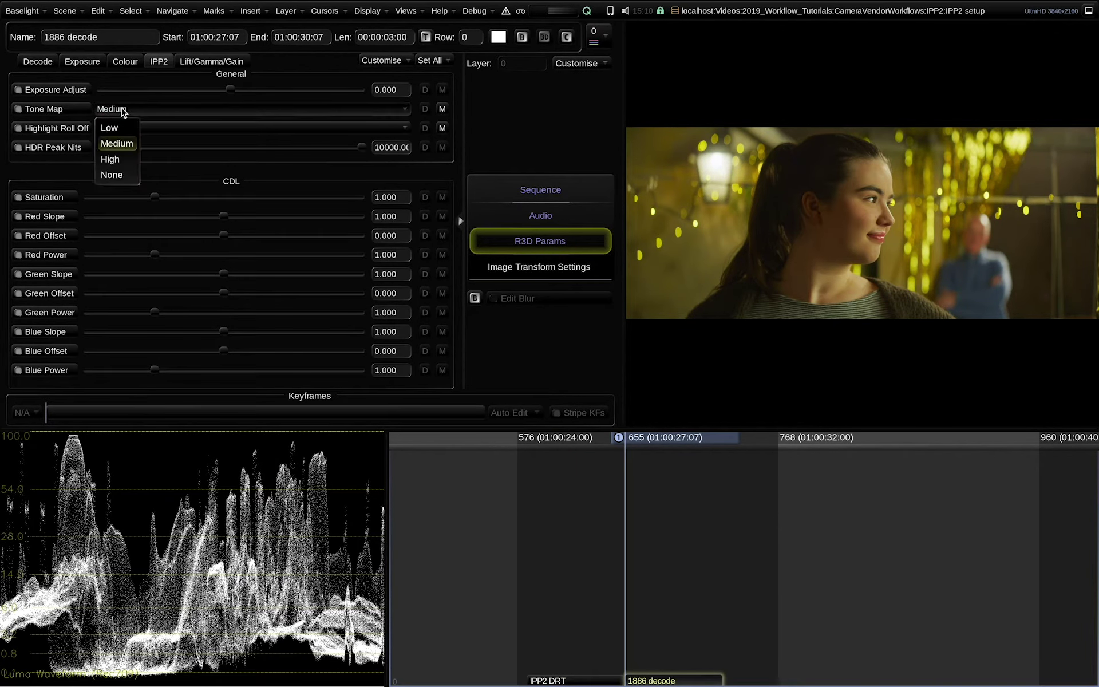
left_click(122, 128)
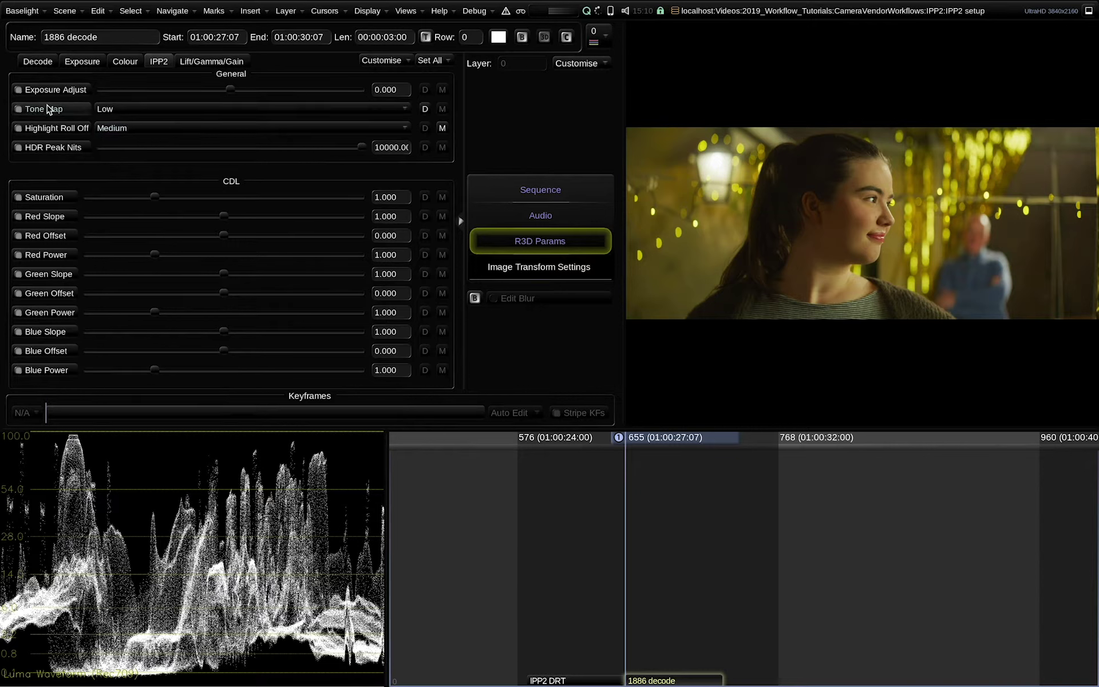
left_click(124, 129)
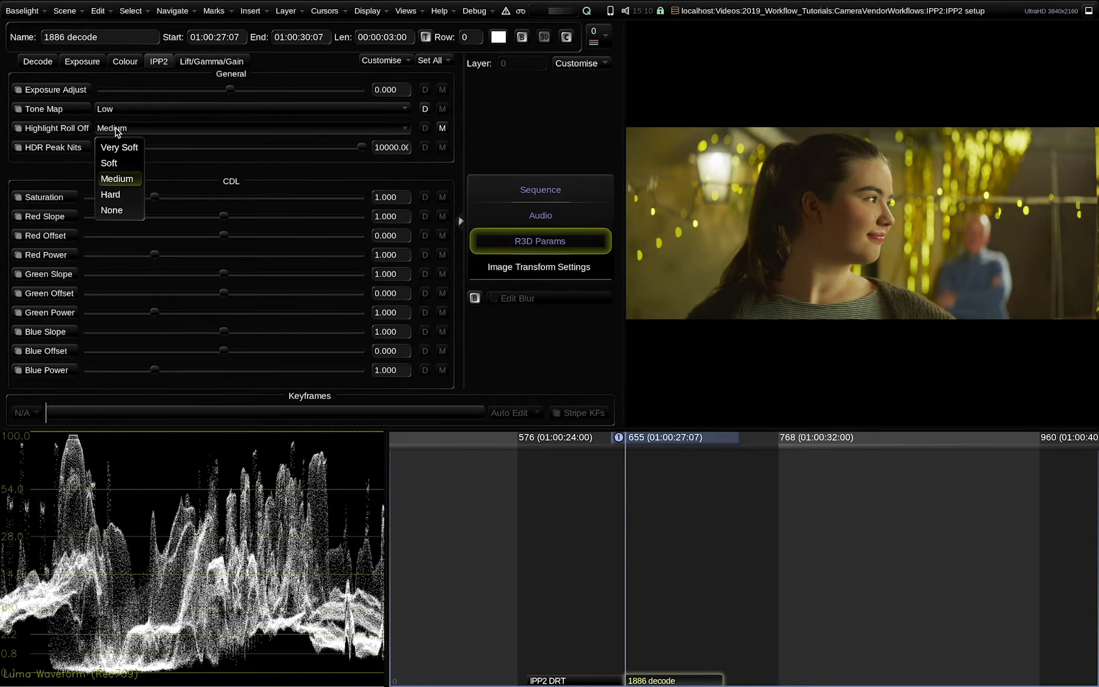
left_click(119, 147)
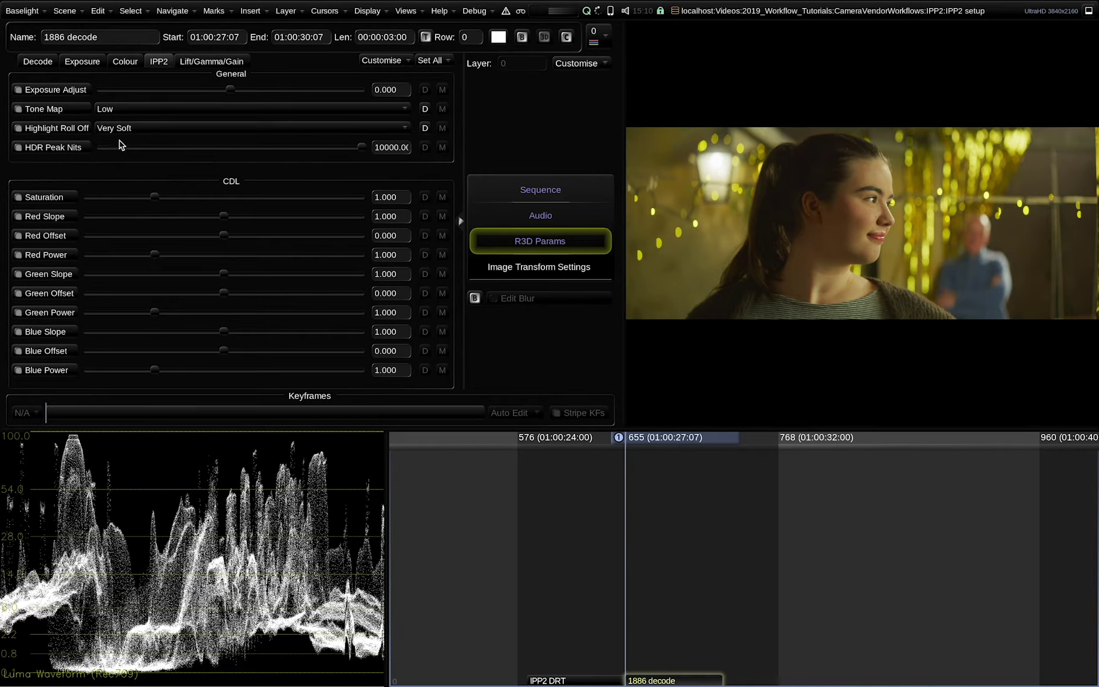
key("Up")
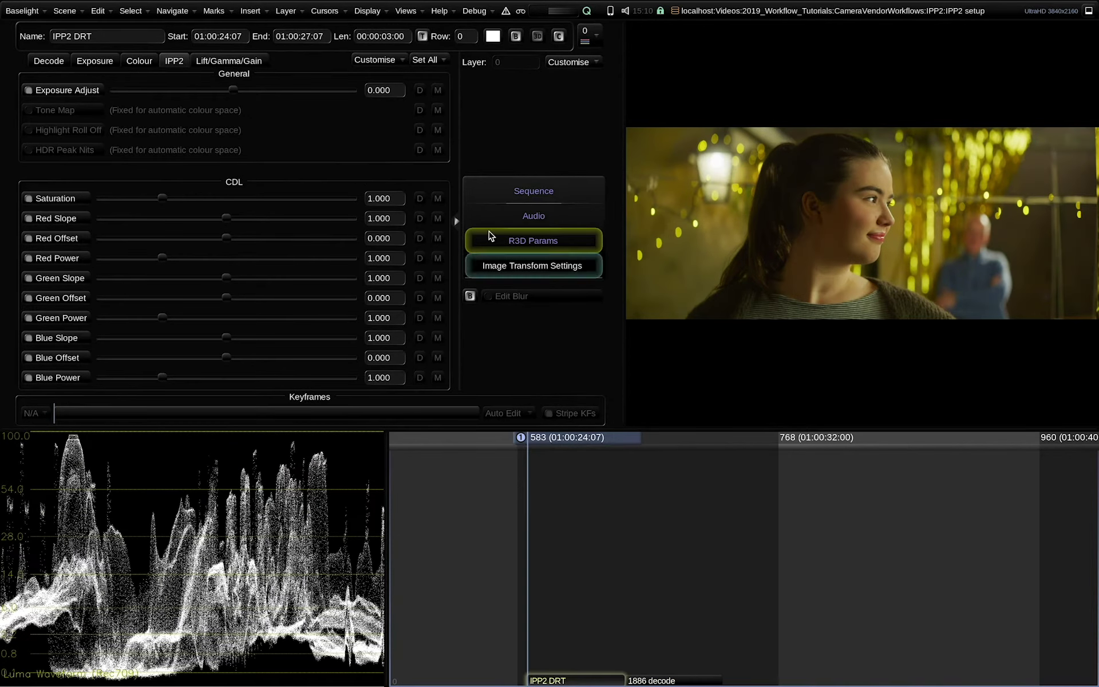
- Insert the IPP2_ToneMap-Low and IPP2_RollOff-VerySoft BLG grades from FLUX Manage onto the IPP2 DRT shot
left_click(405, 13)
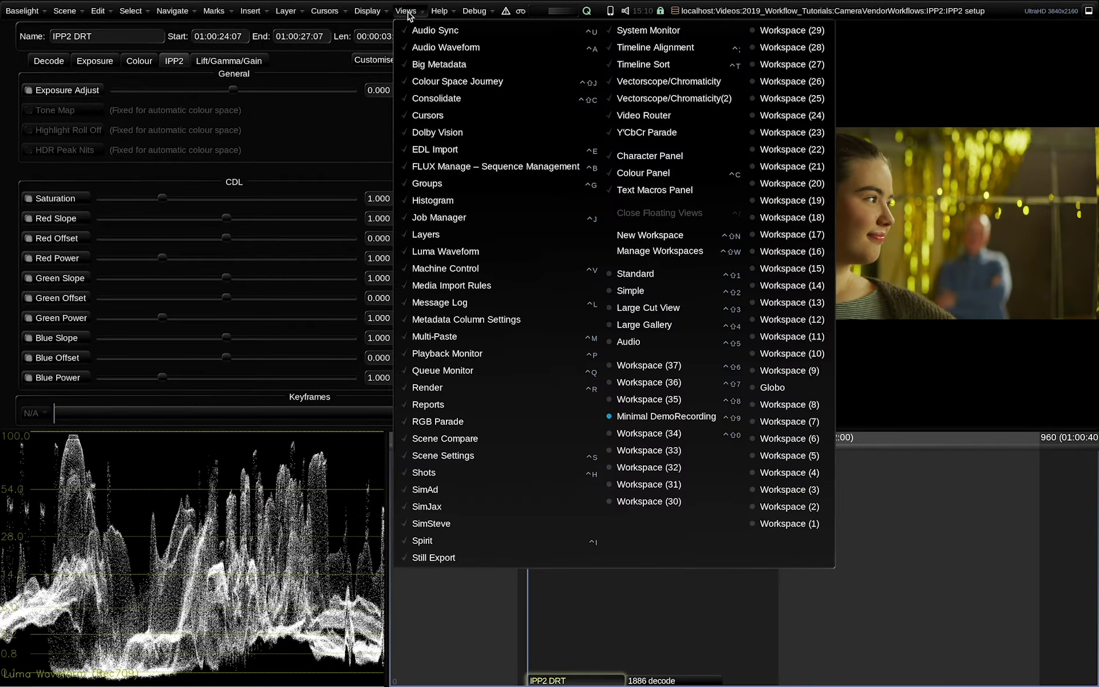
left_click(445, 168)
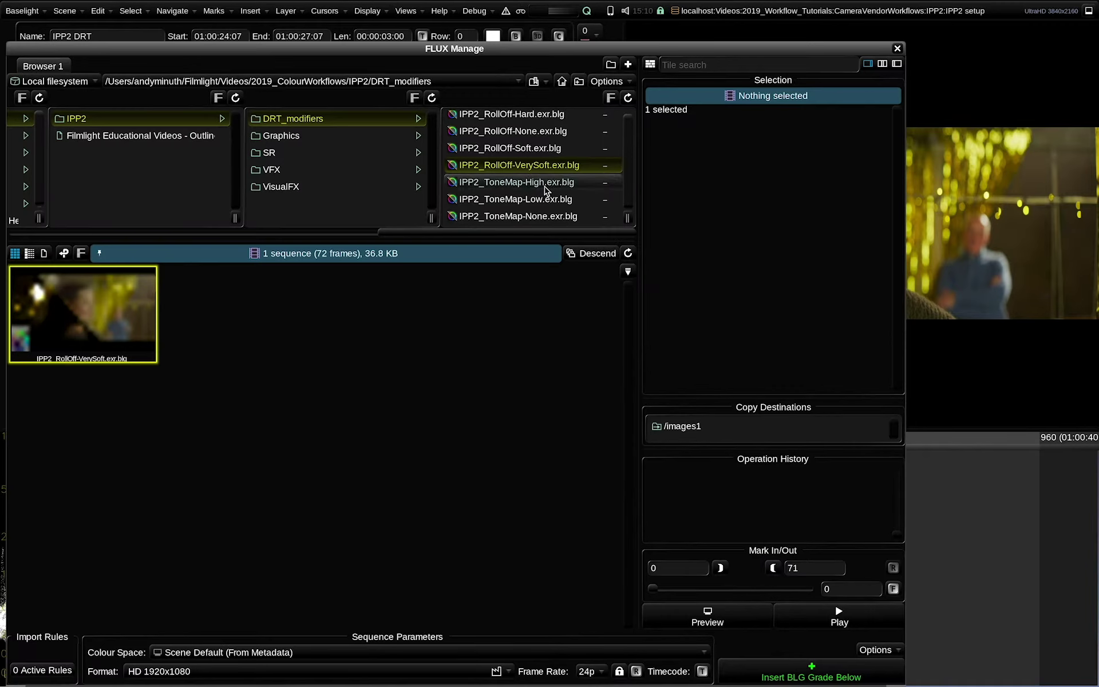
left_click(549, 202)
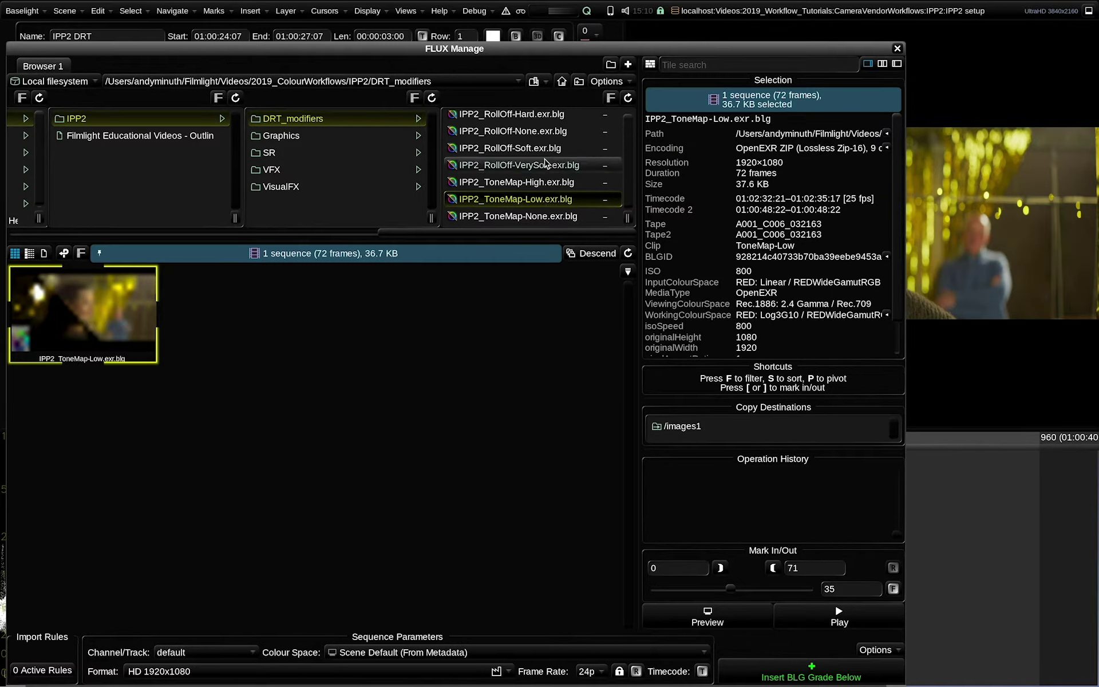
left_click(543, 167)
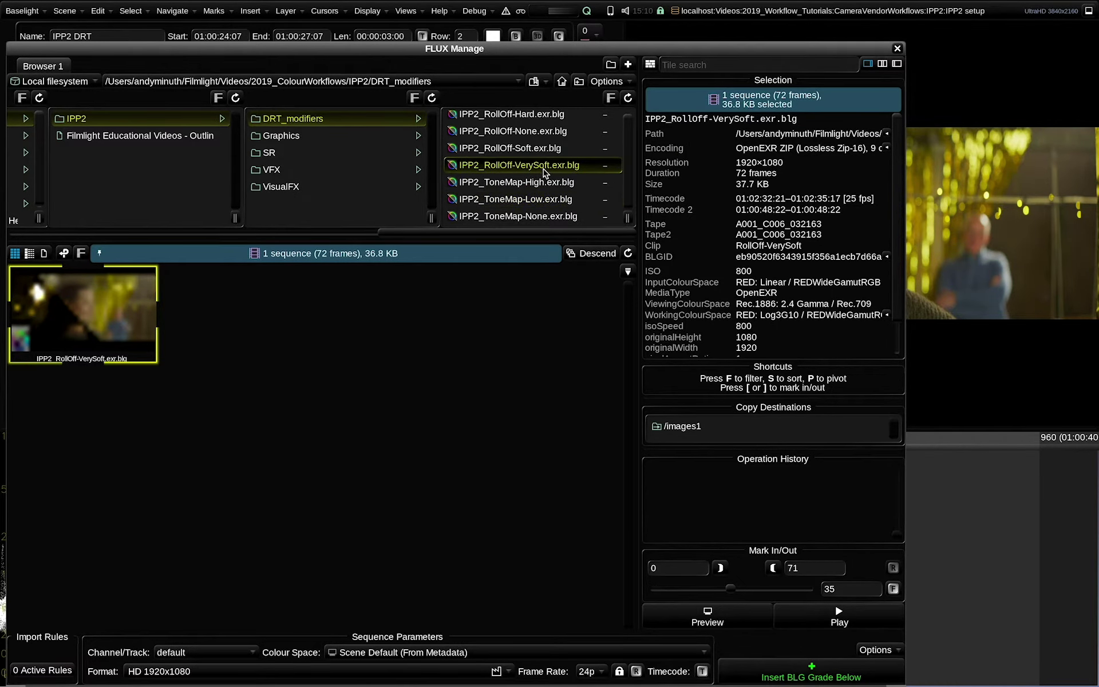
left_click(897, 49)
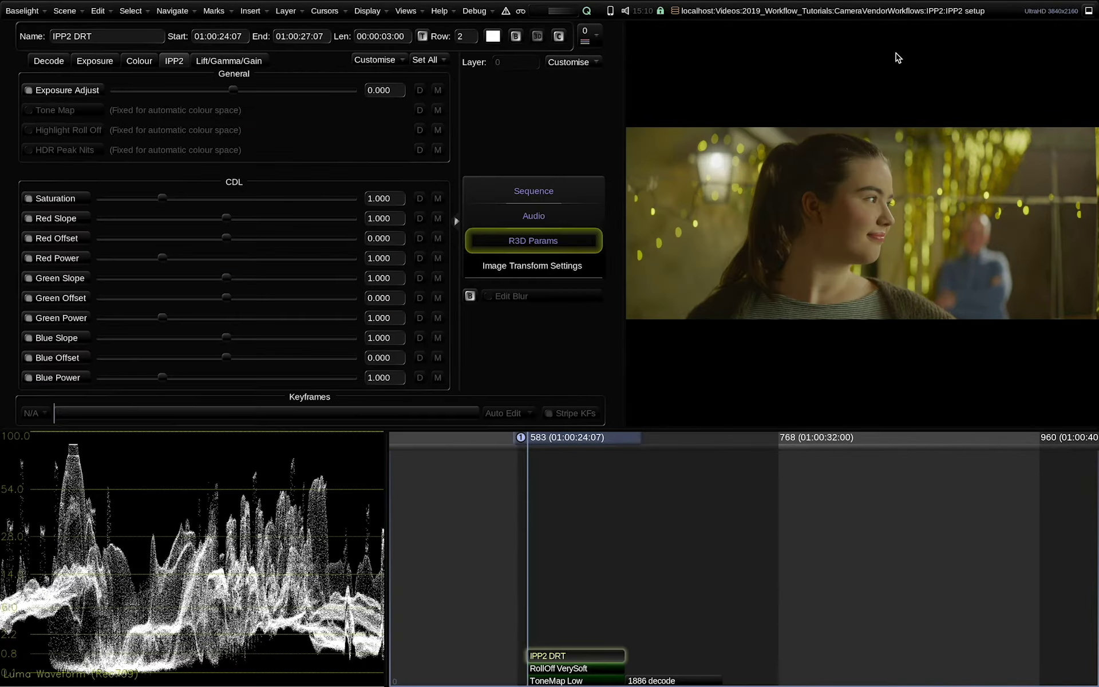
- Move RollOff VerySoft beneath ToneMap Low and toggle both layers off and back on
left_click(569, 671)
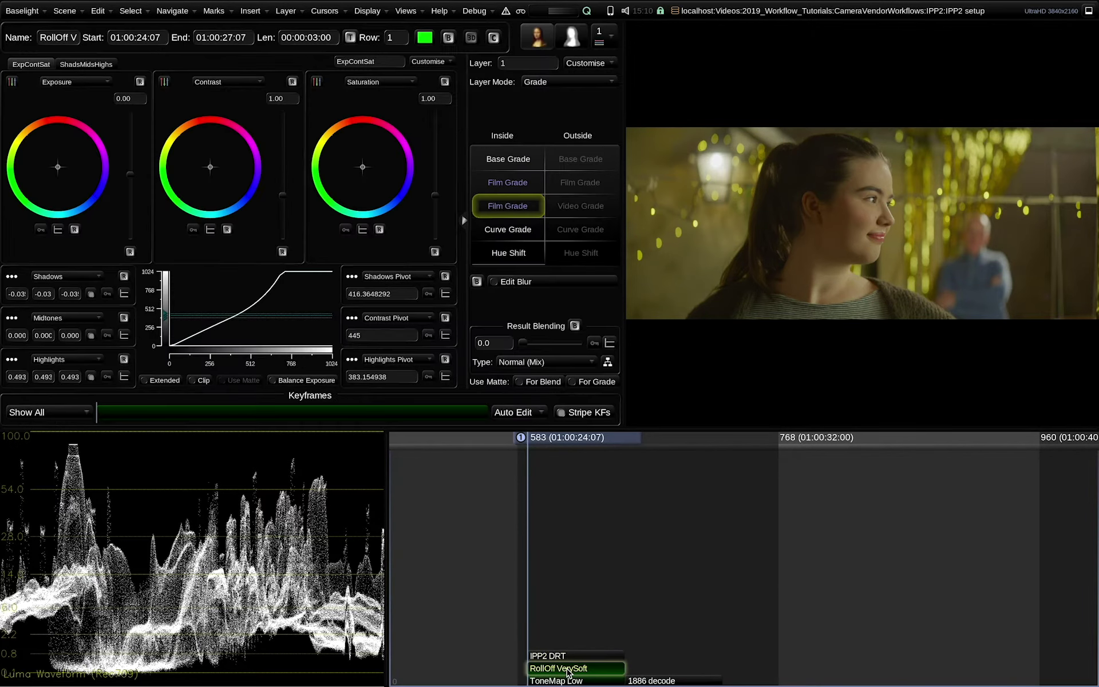
left_click_drag(569, 671, 569, 673)
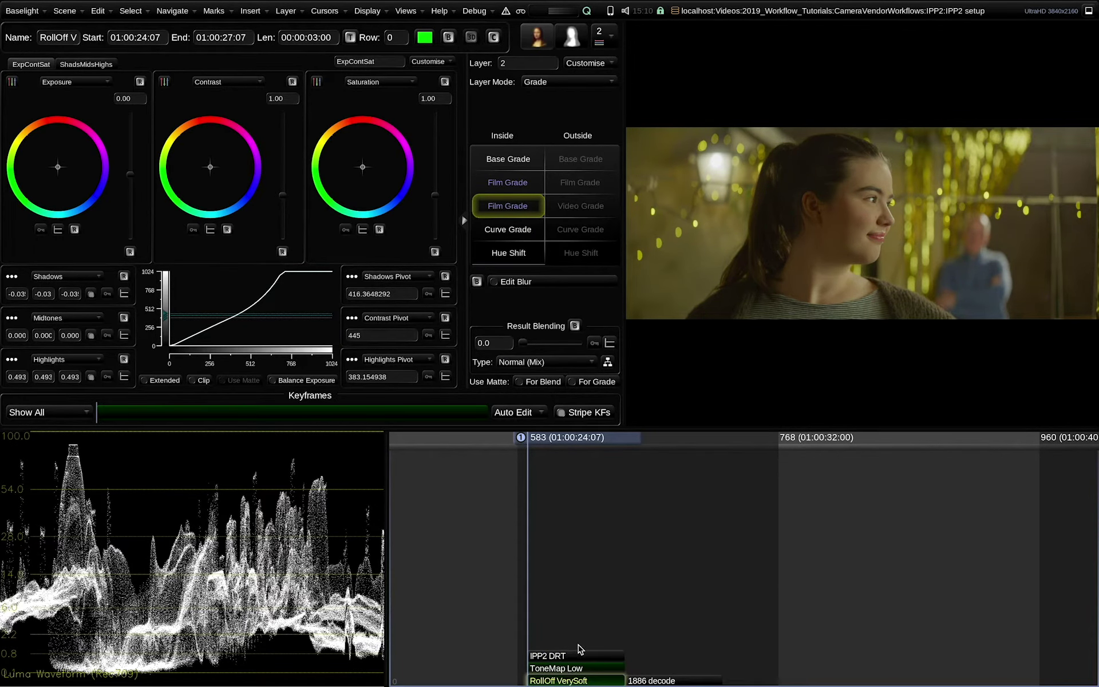
left_click(566, 669)
left_click(570, 681)
key("d")
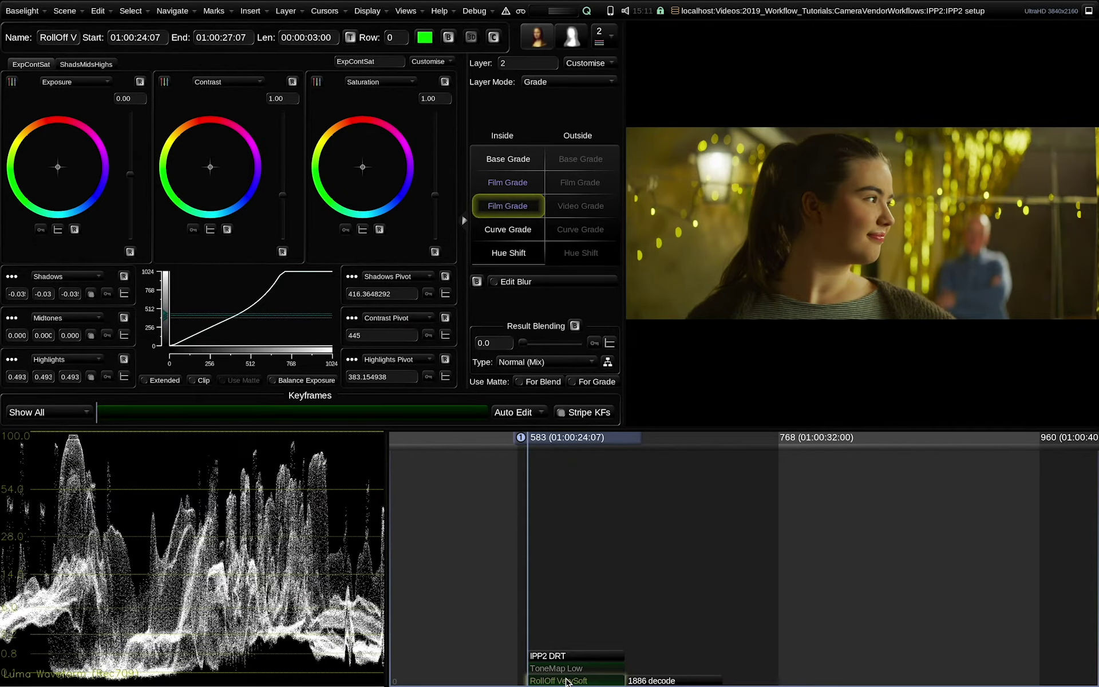
key("d")
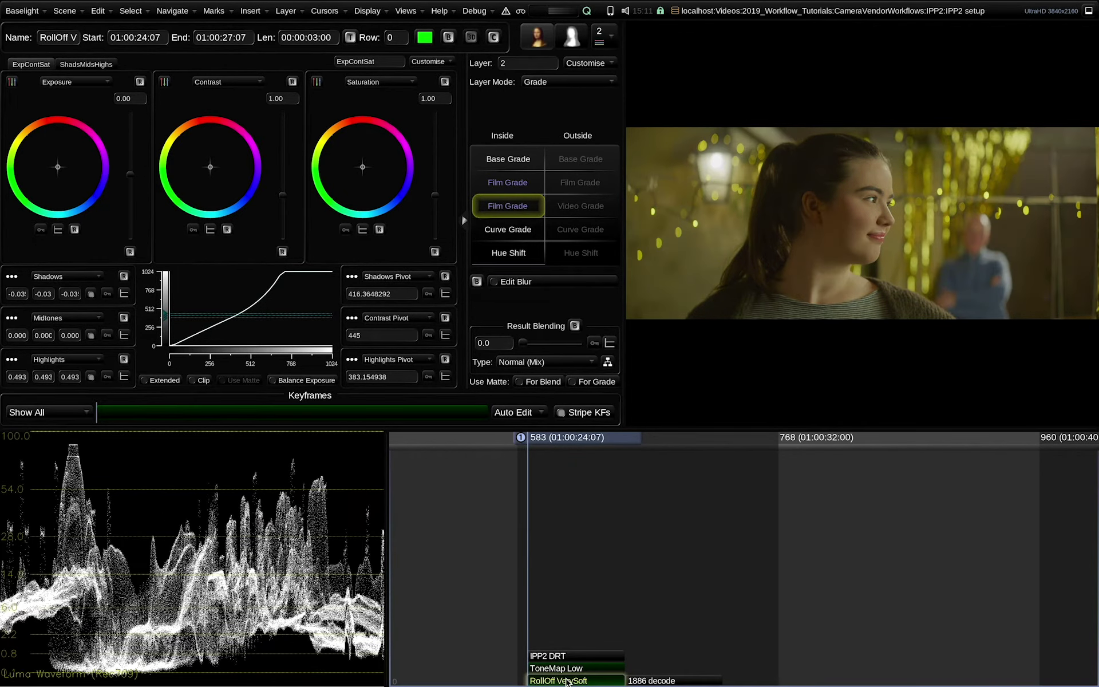
- Inspect the Film Grade operator values of the RollOff VerySoft and ToneMap Low layers
key("Down")
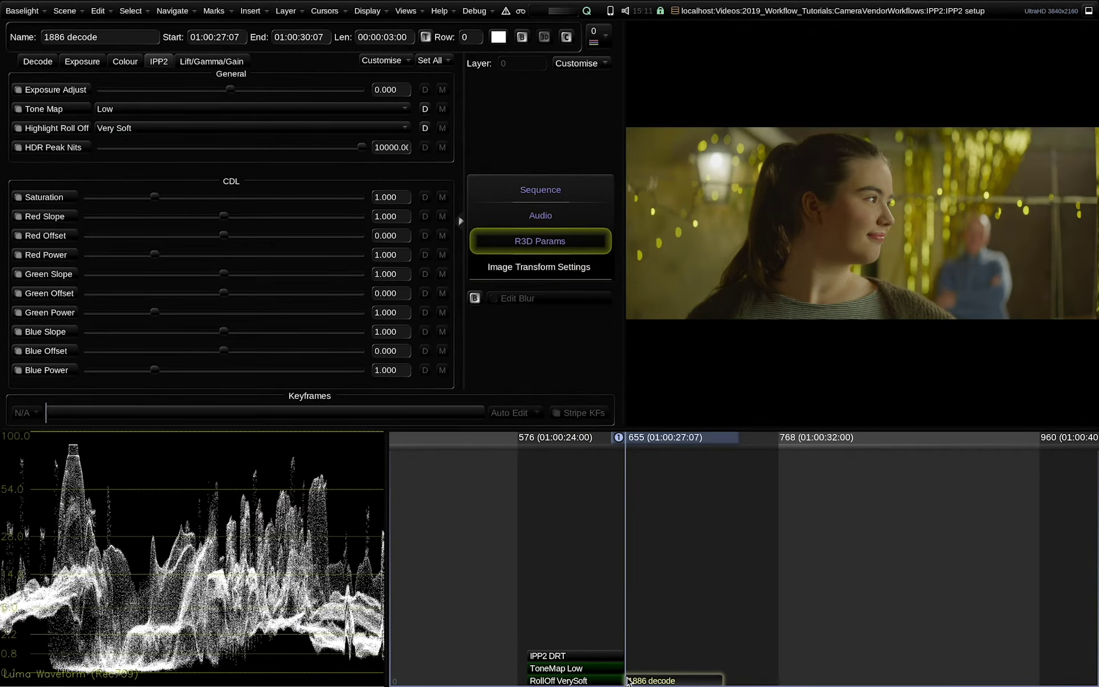
left_click(586, 682)
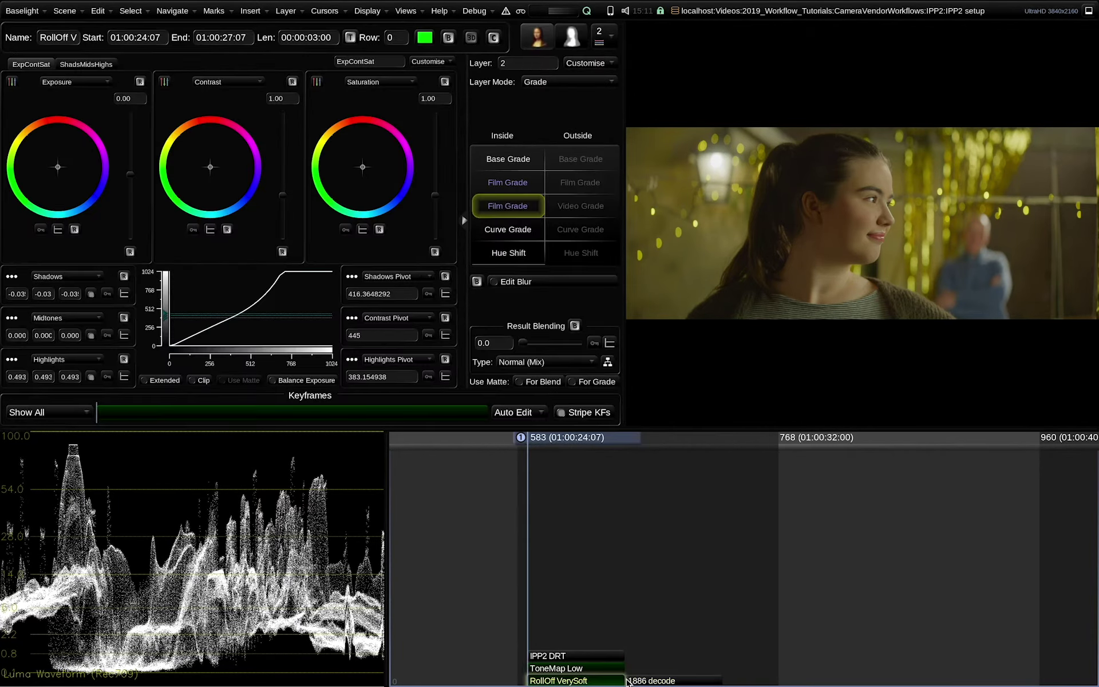
left_click(504, 183)
left_click(502, 208)
left_click(497, 191)
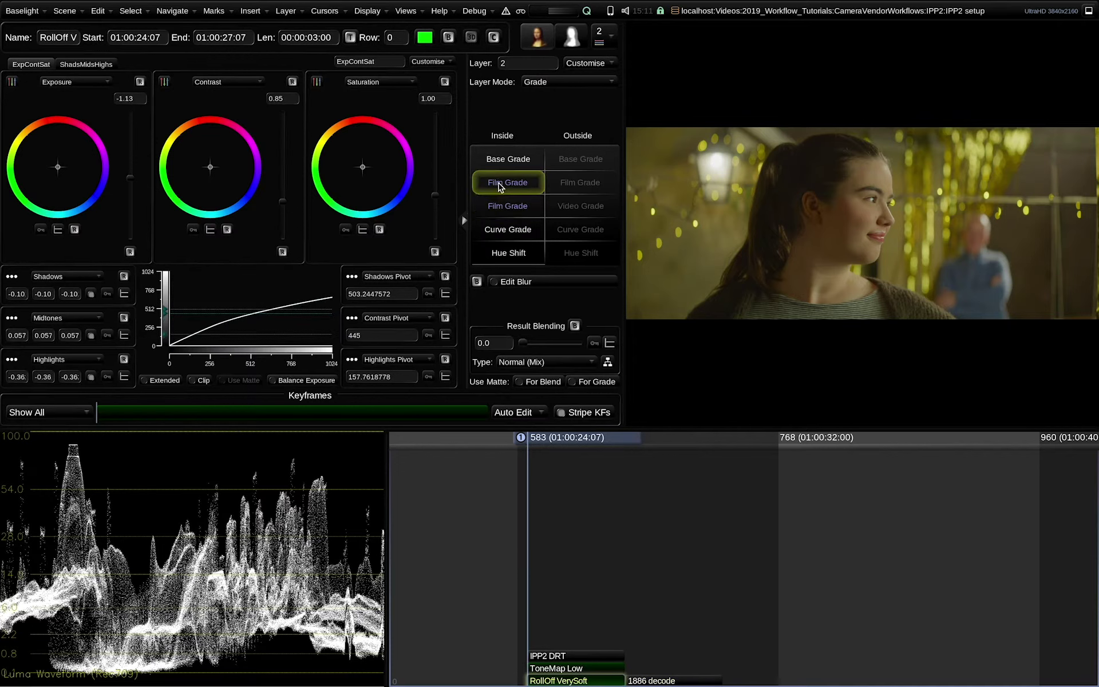
left_click(555, 671)
left_click(500, 186)
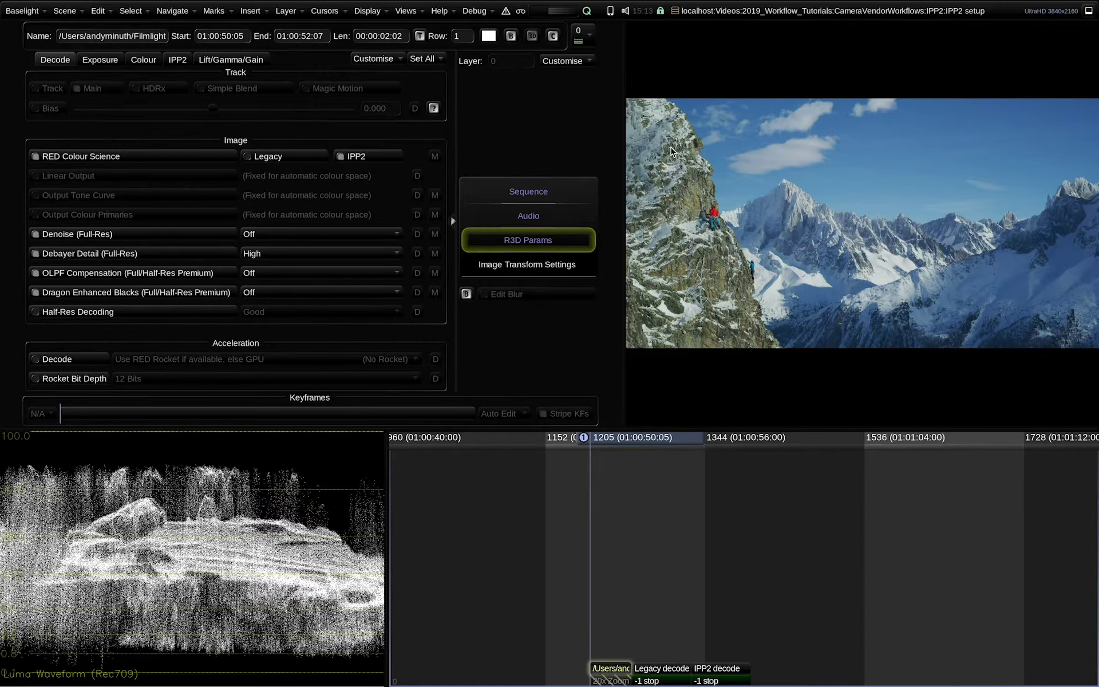
- Select the 20x Zoom strip and briefly bypass it to compare the magnified rope close-up
left_click(519, 189)
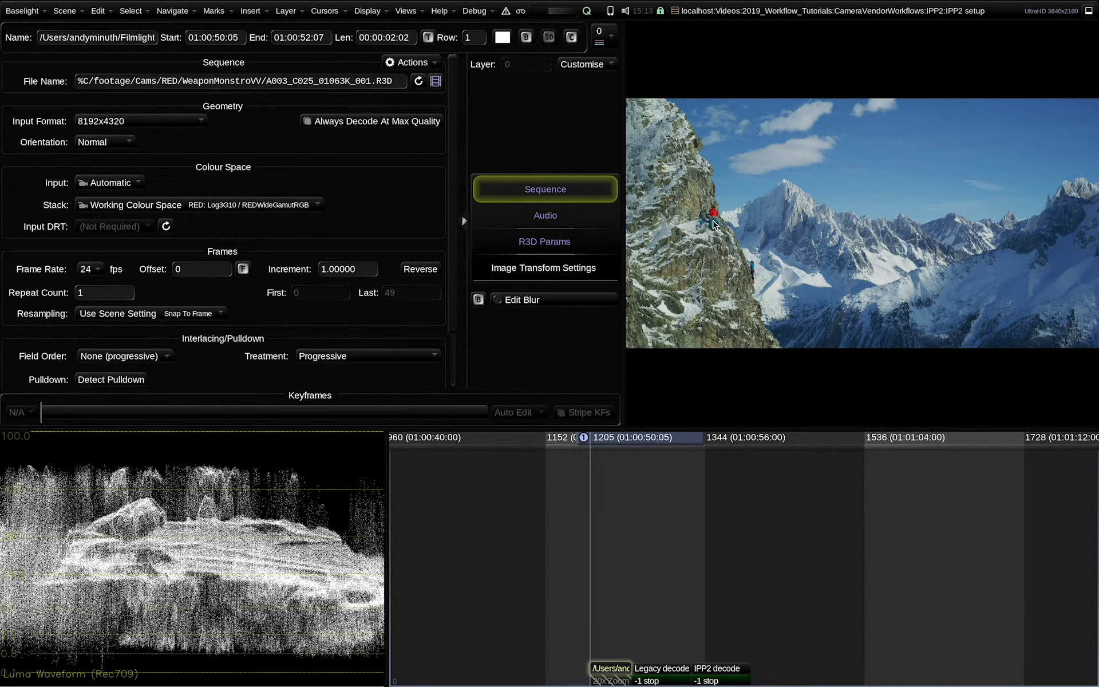
left_click(606, 679)
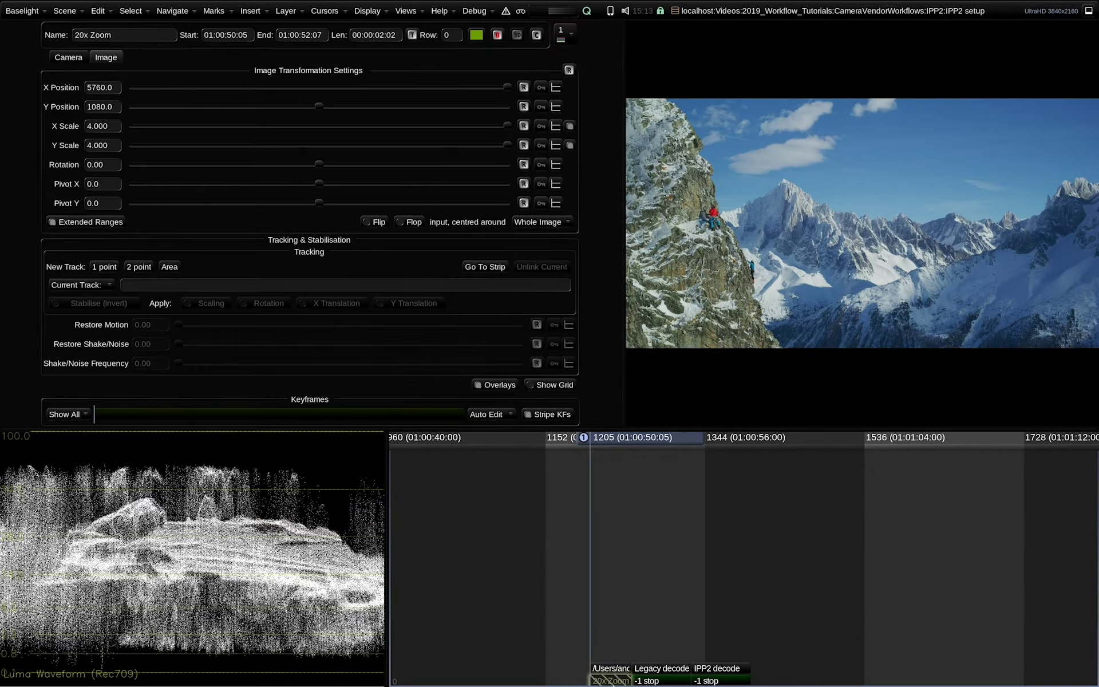
left_click(498, 36)
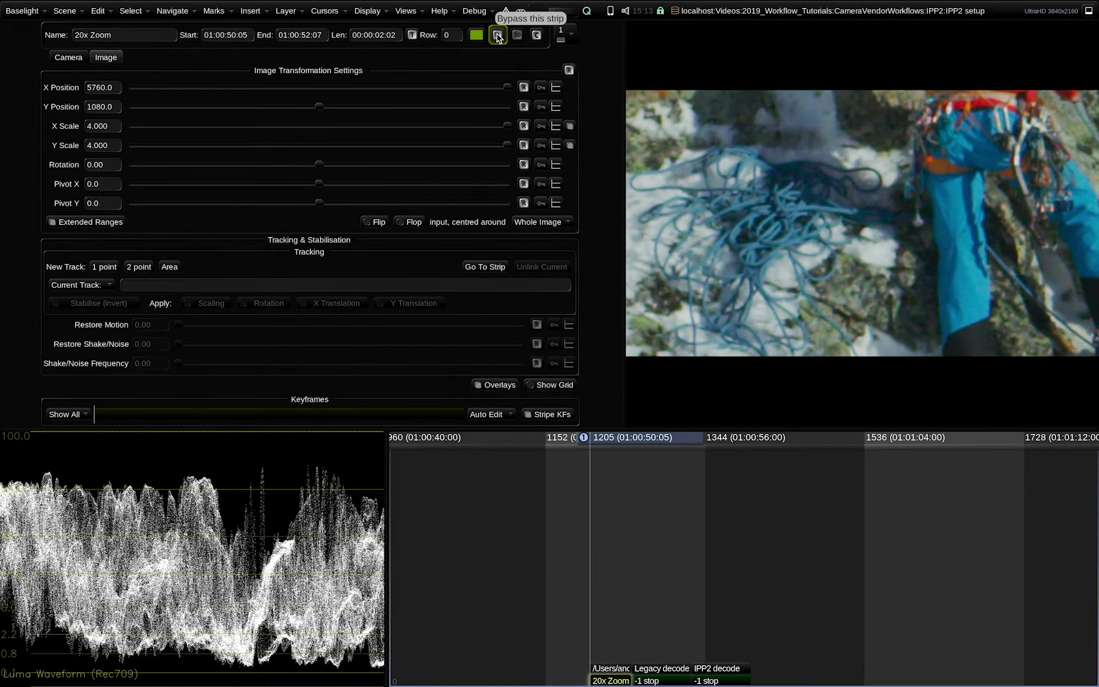
left_click(498, 36)
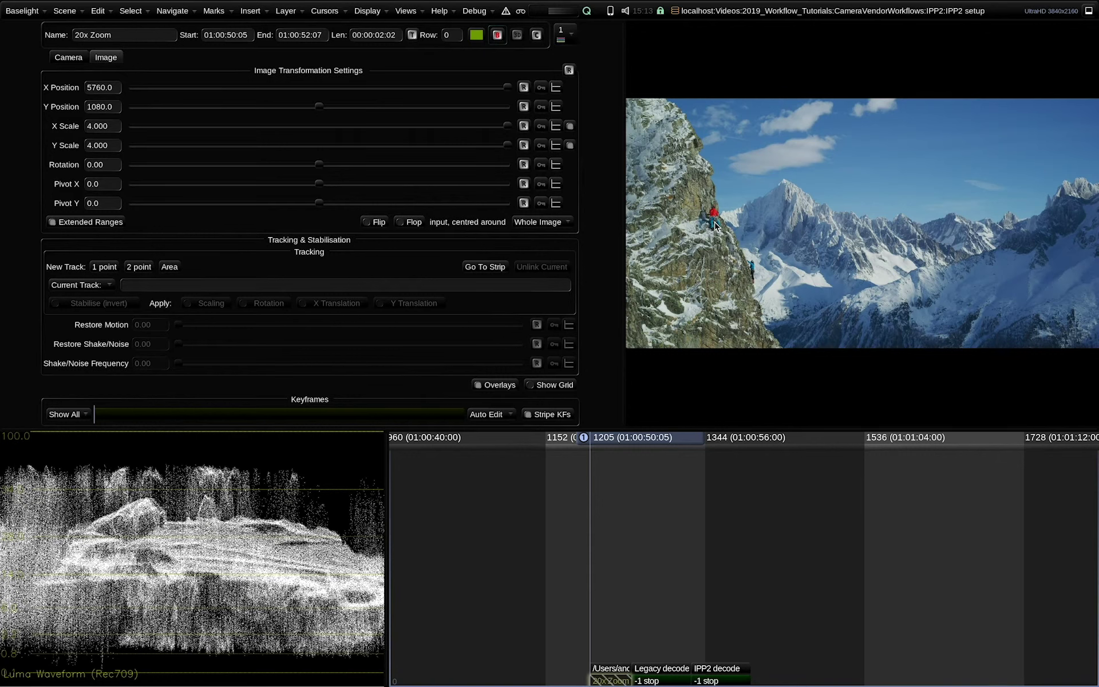
left_click(498, 36)
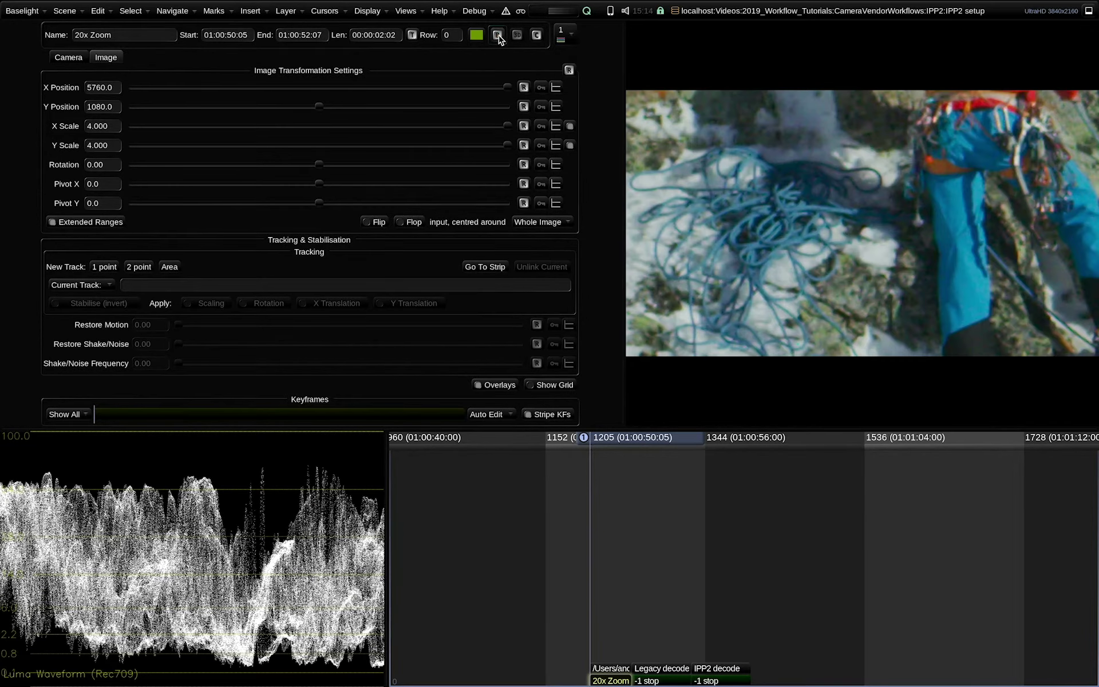
- Switch the RED sequence's colour science between Legacy and IPP2, leaving it on IPP2
left_click(612, 671)
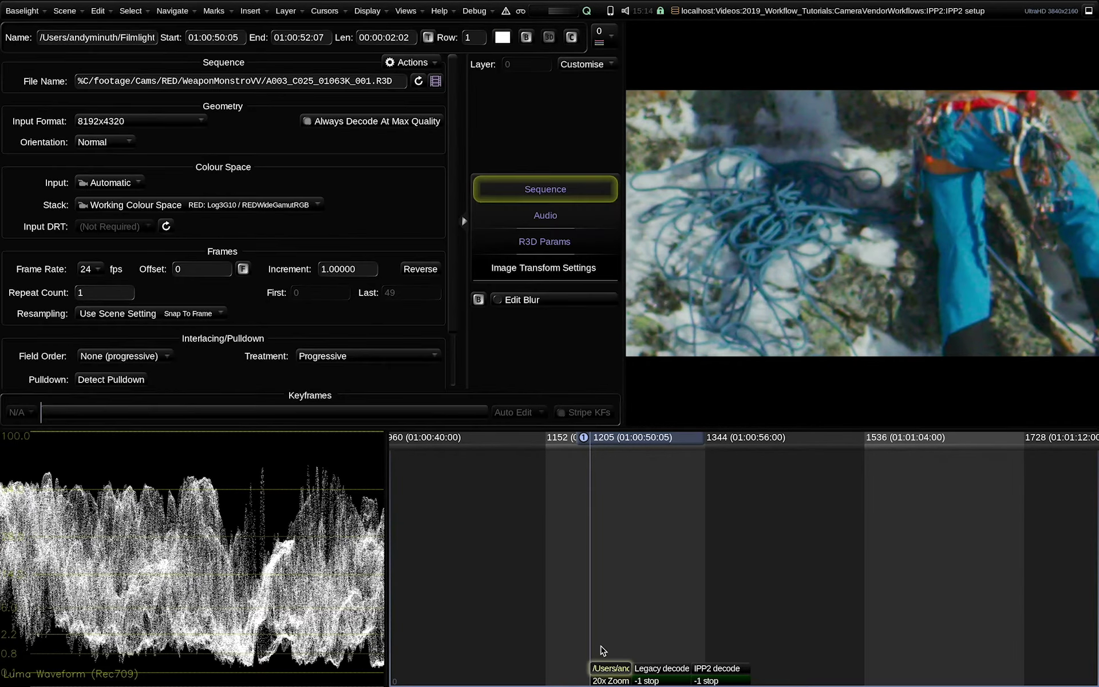
left_click(537, 245)
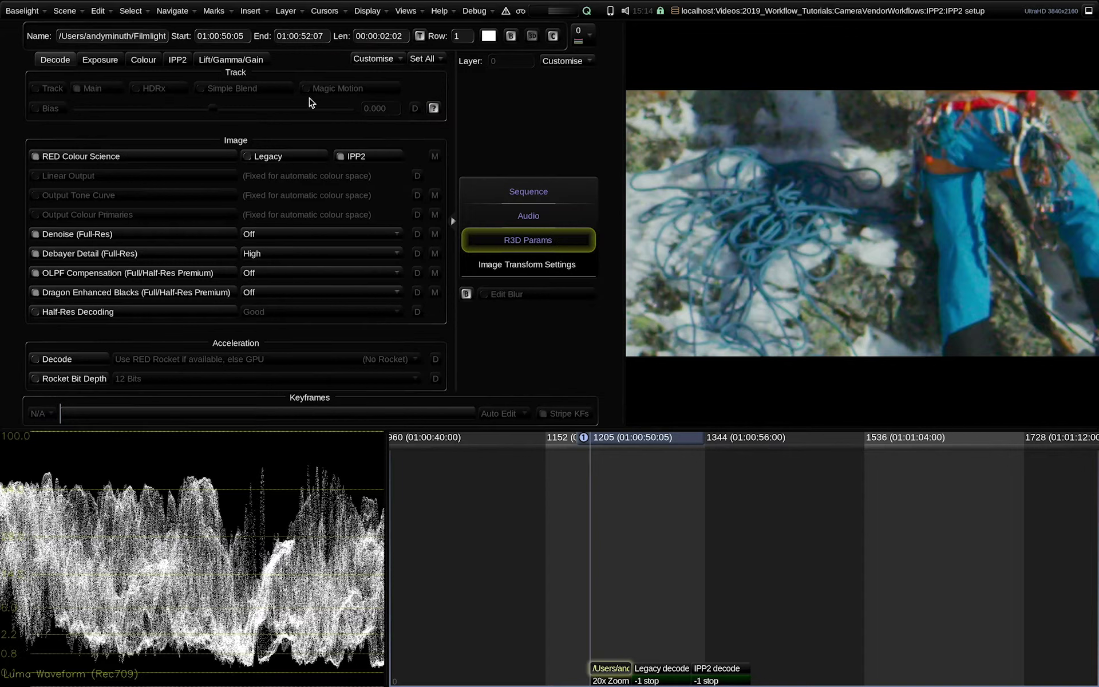
left_click(287, 159)
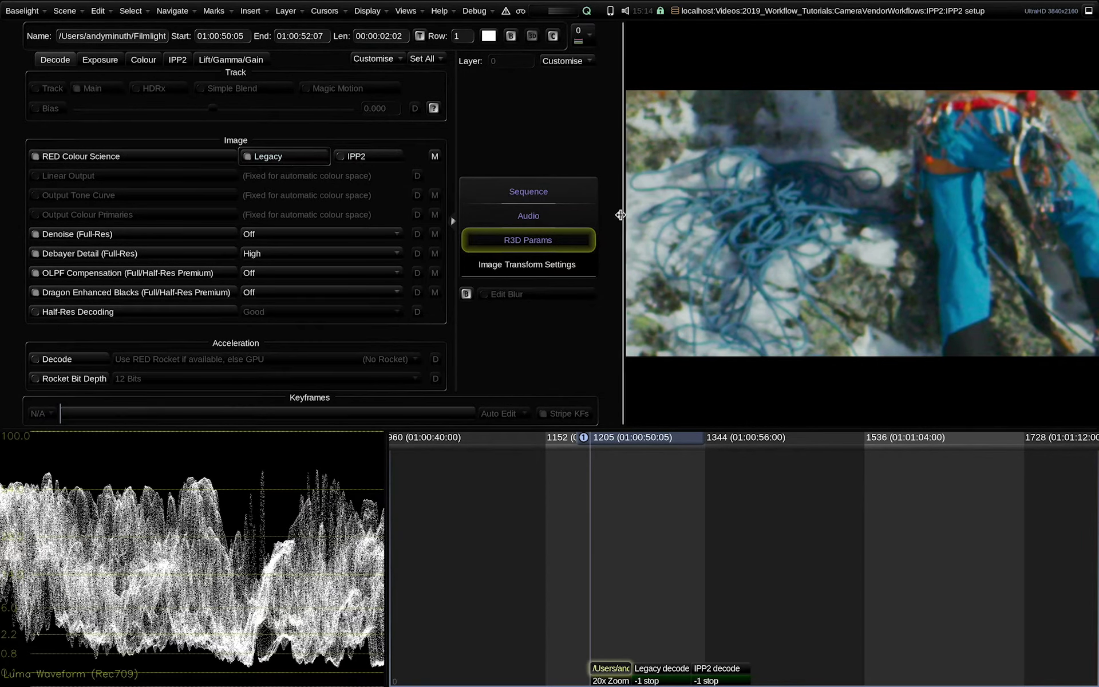
left_click_drag(623, 211, 510, 216)
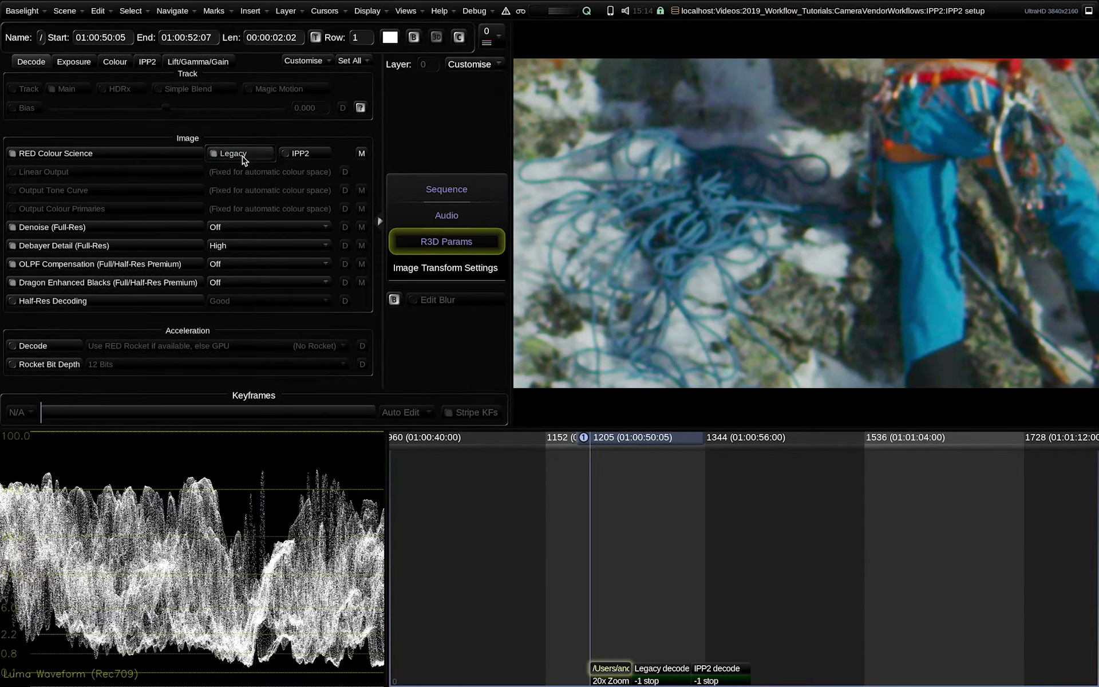
left_click(306, 155)
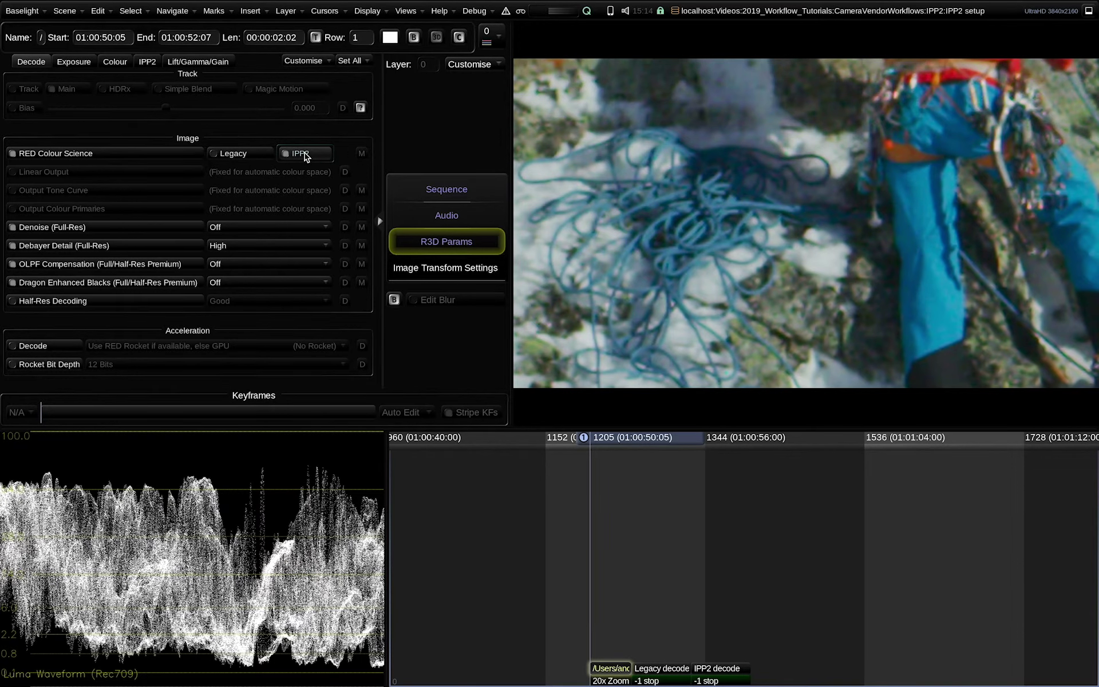
left_click(238, 157)
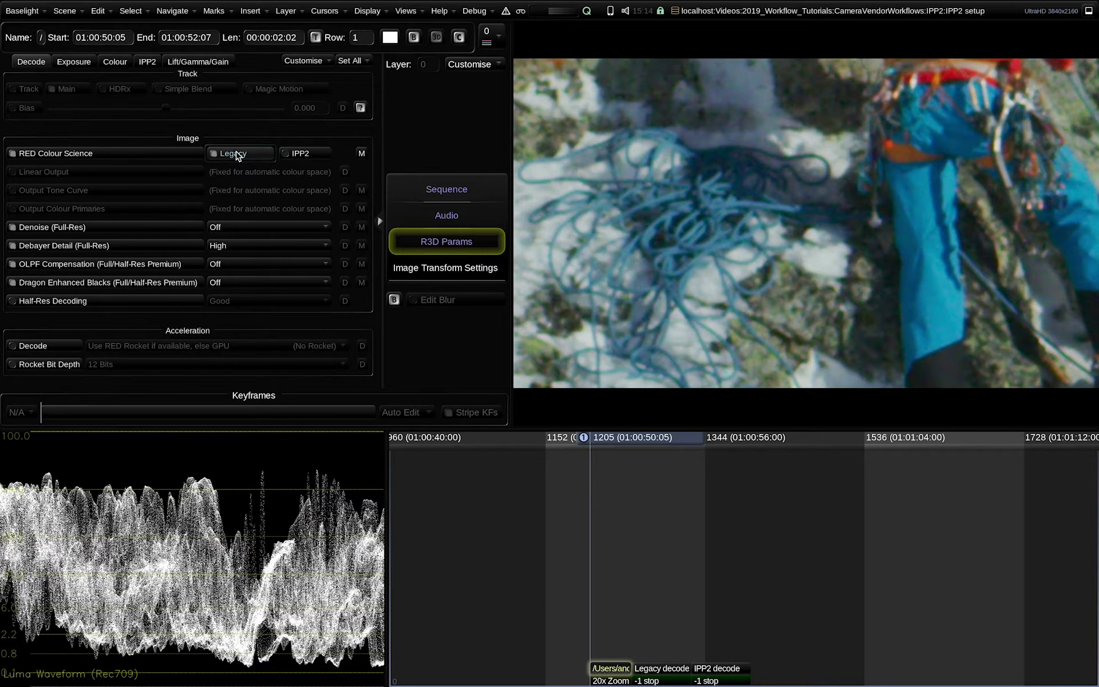
left_click(307, 156)
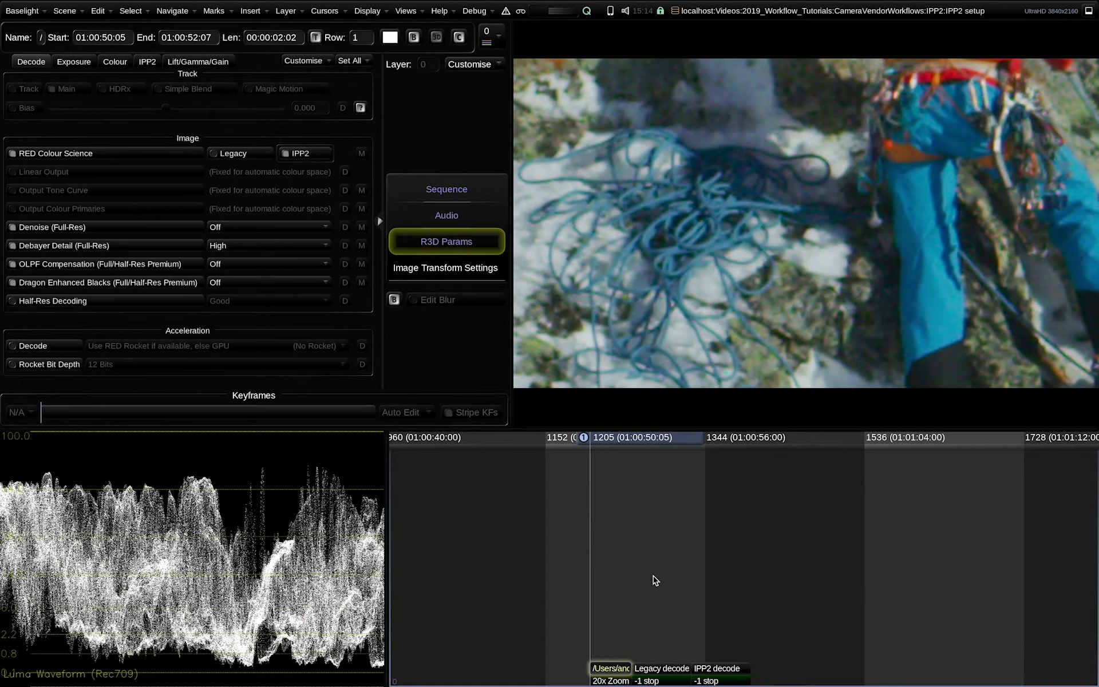
- Step back and forth between the Legacy decode and IPP2 decode shots to compare them
key("Down")
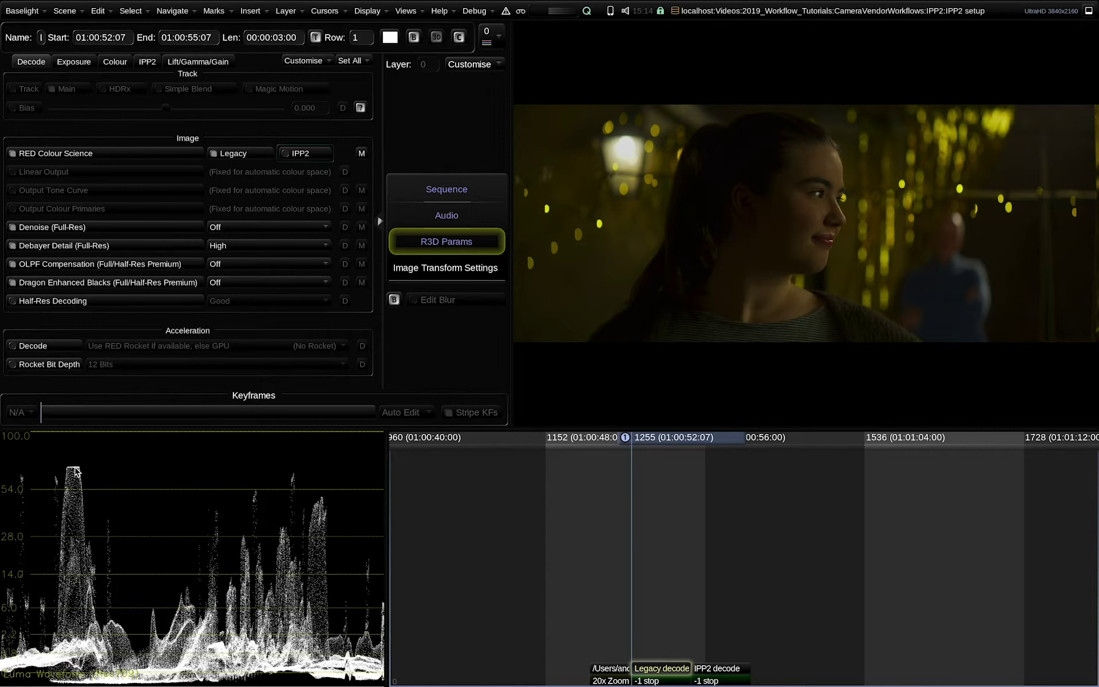
key("Down")
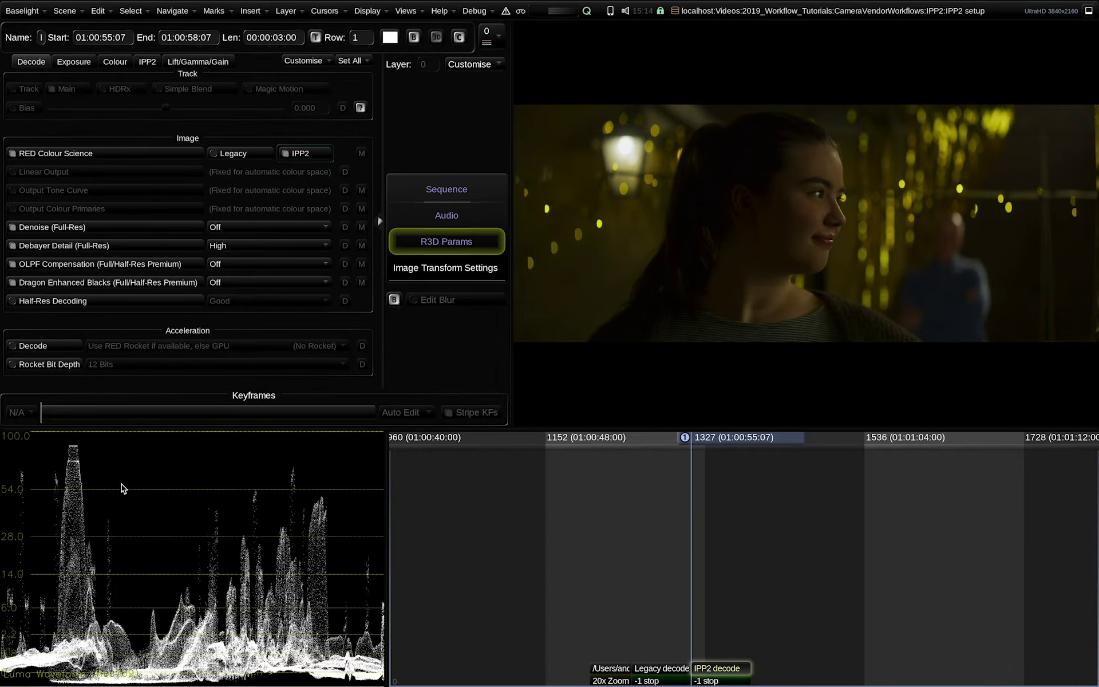
key("Up")
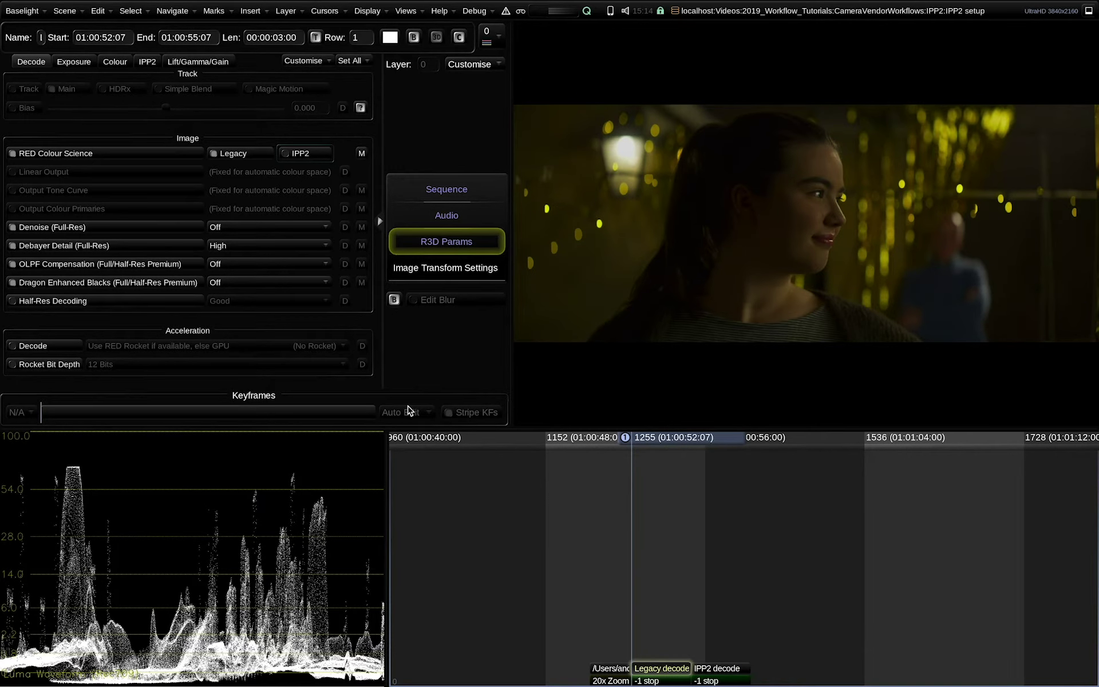
key("Down")
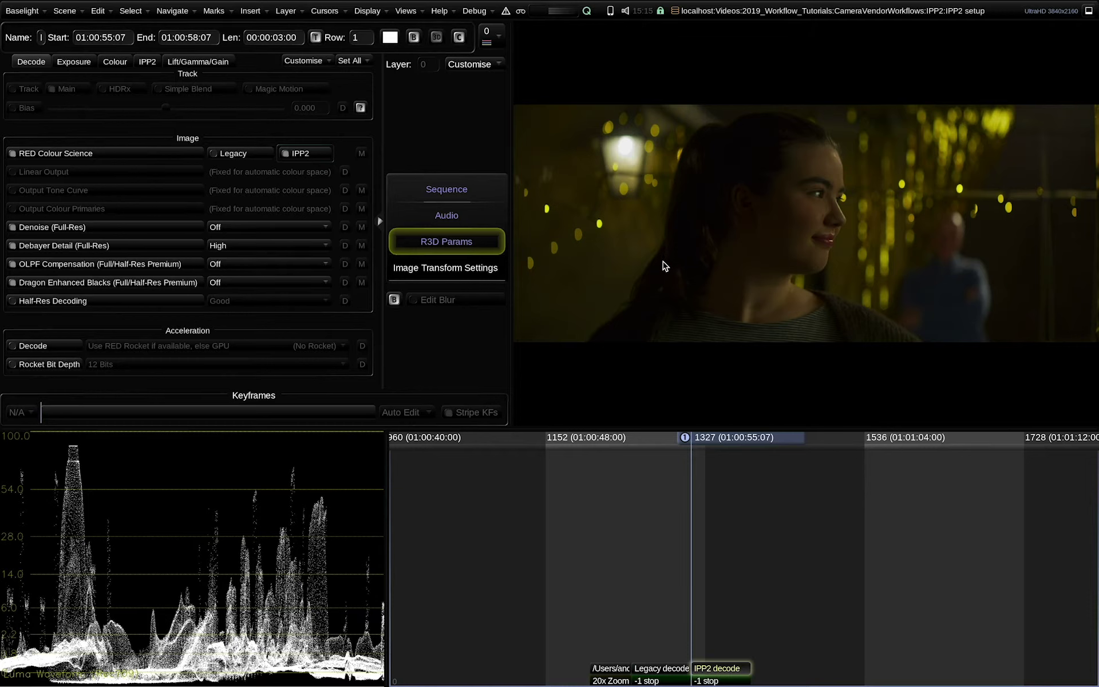
key("Up")
key("Down")
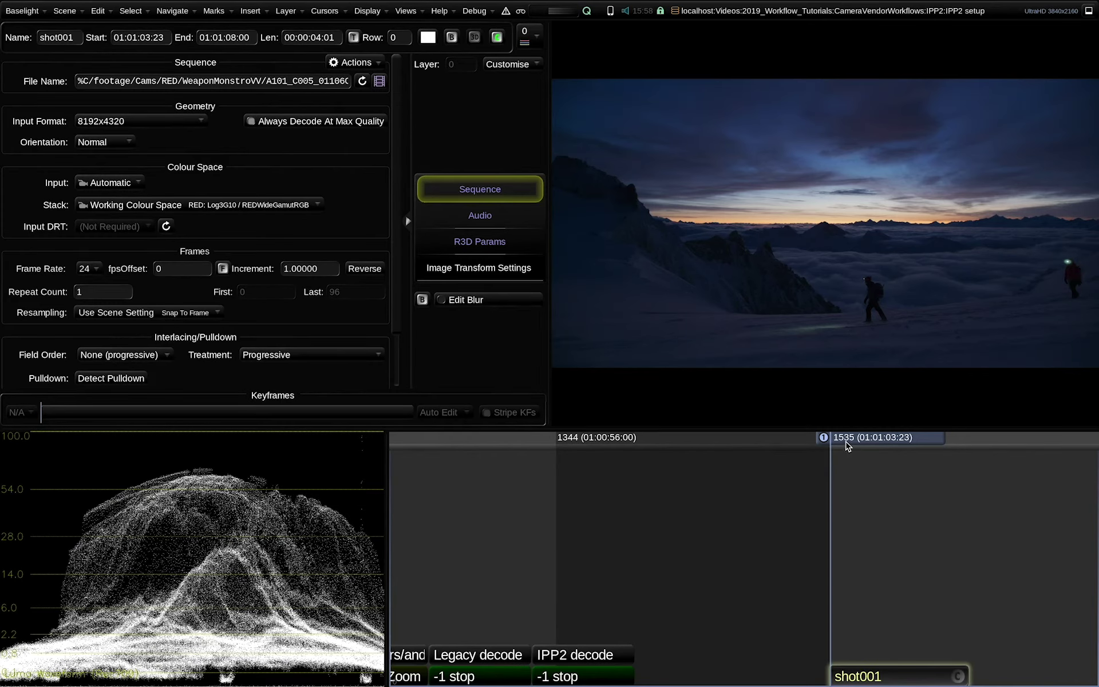
- Preview shot001, then limit the render settings to the selected shot's frames 1535-1631
left_click_drag(865, 444, 837, 453)
left_click(406, 11)
left_click(454, 394)
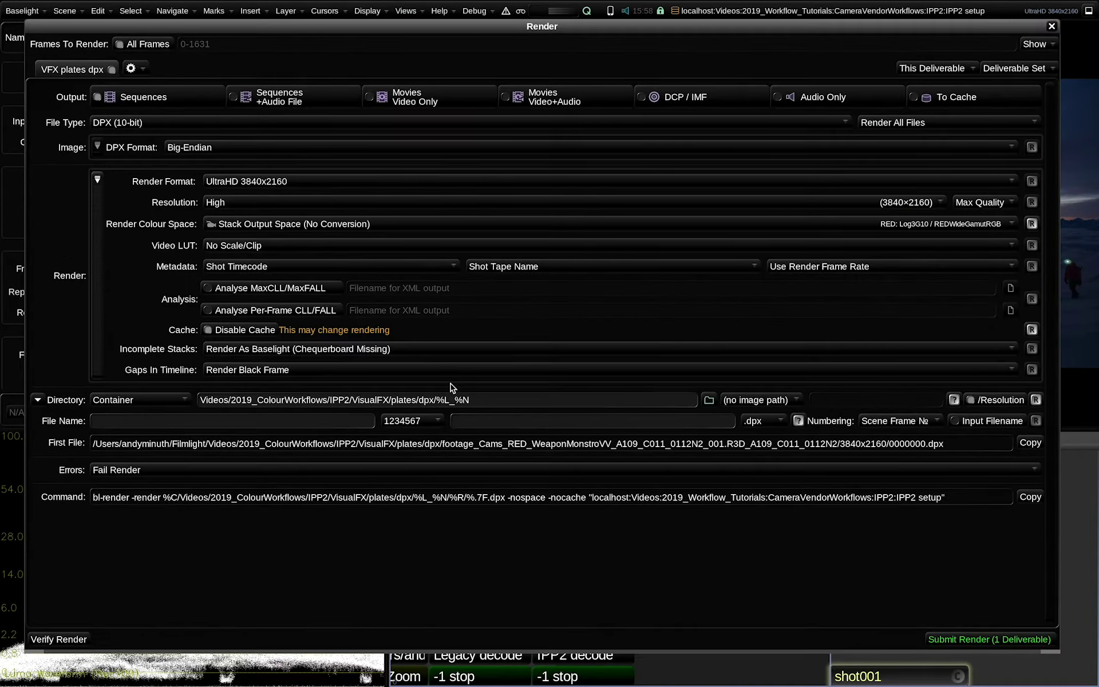
left_click(154, 44)
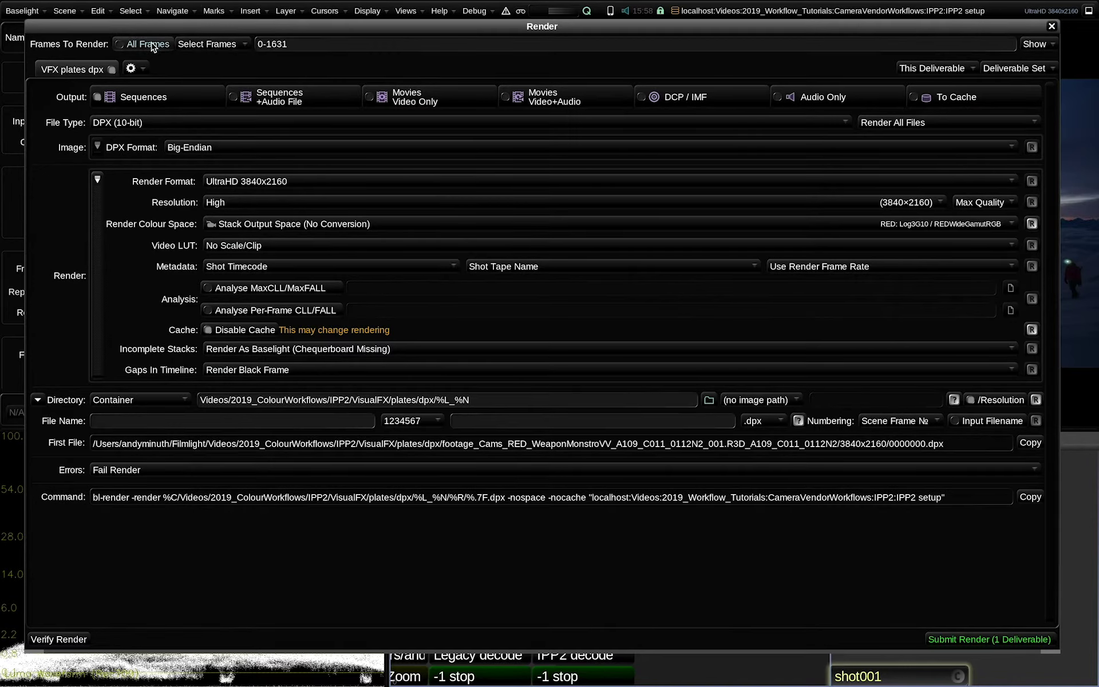
left_click(217, 46)
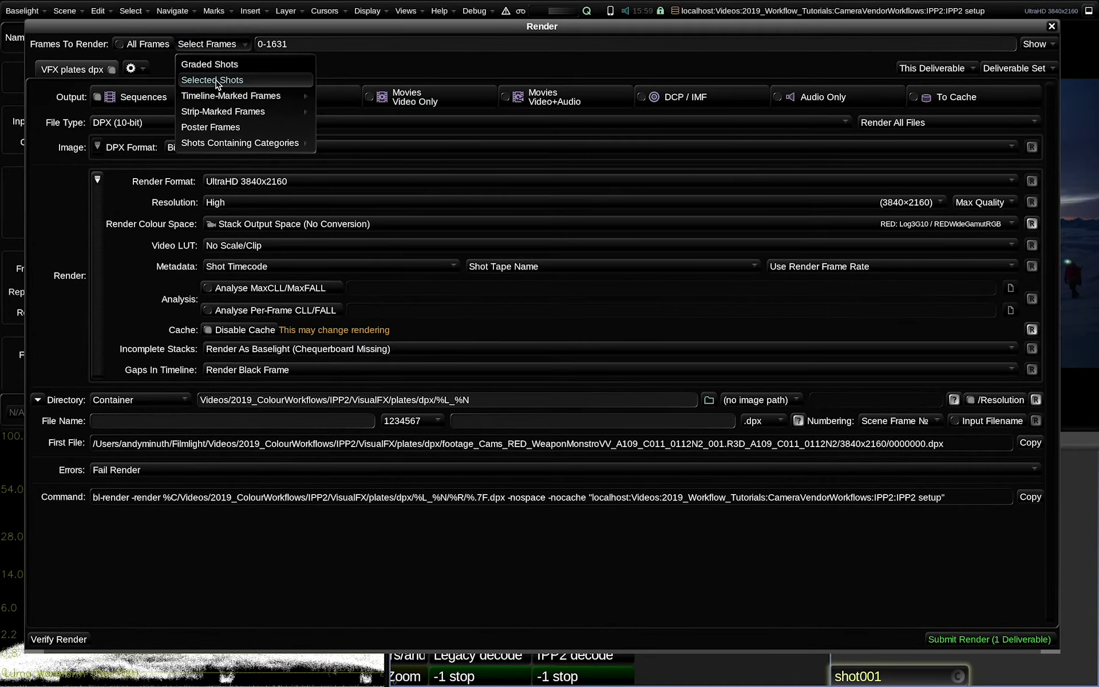
left_click(217, 80)
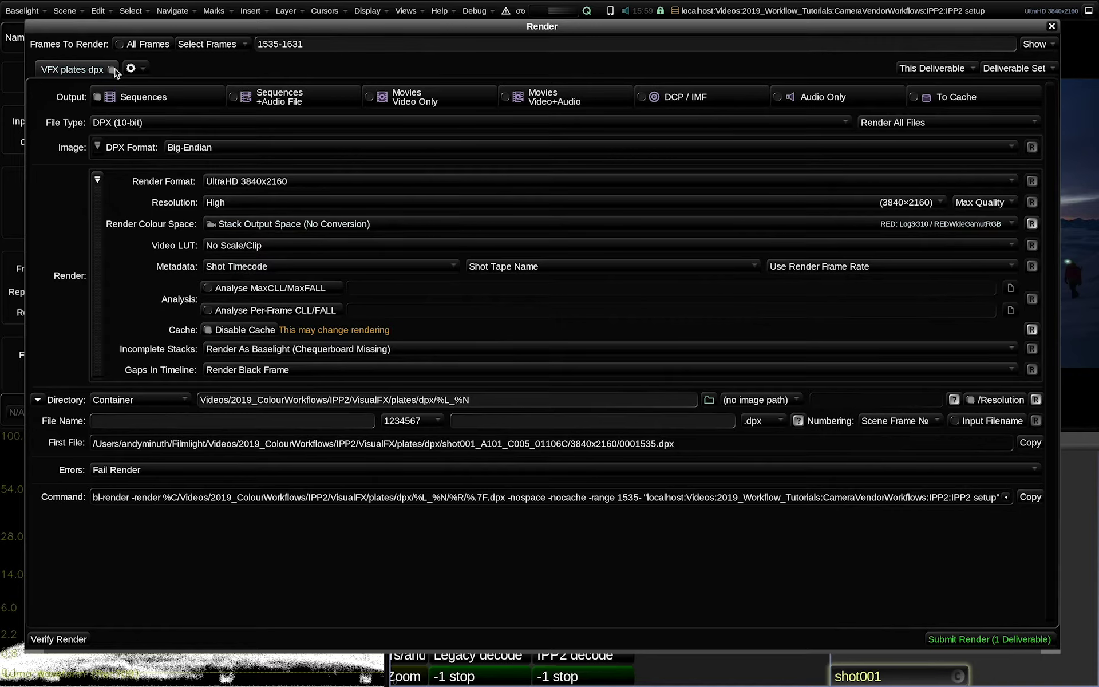
- Set the render file type to DPX (16-bit) Big-Endian and colour space to RED: Log3G10 / REDWideGamutRGB
left_click(128, 123)
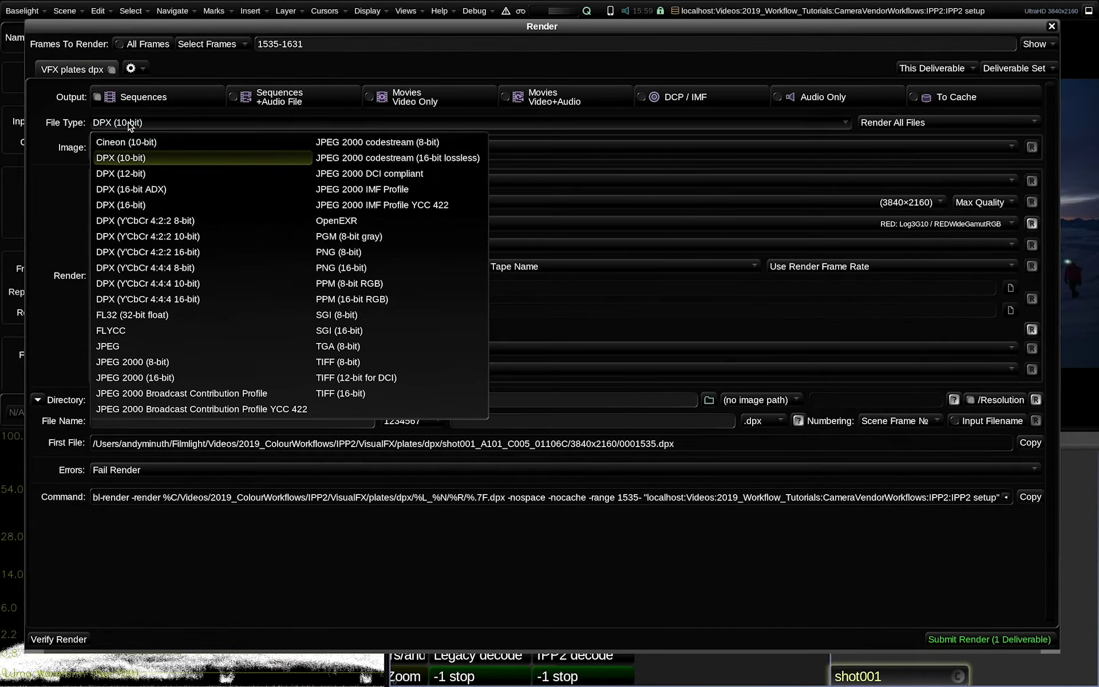
left_click(116, 205)
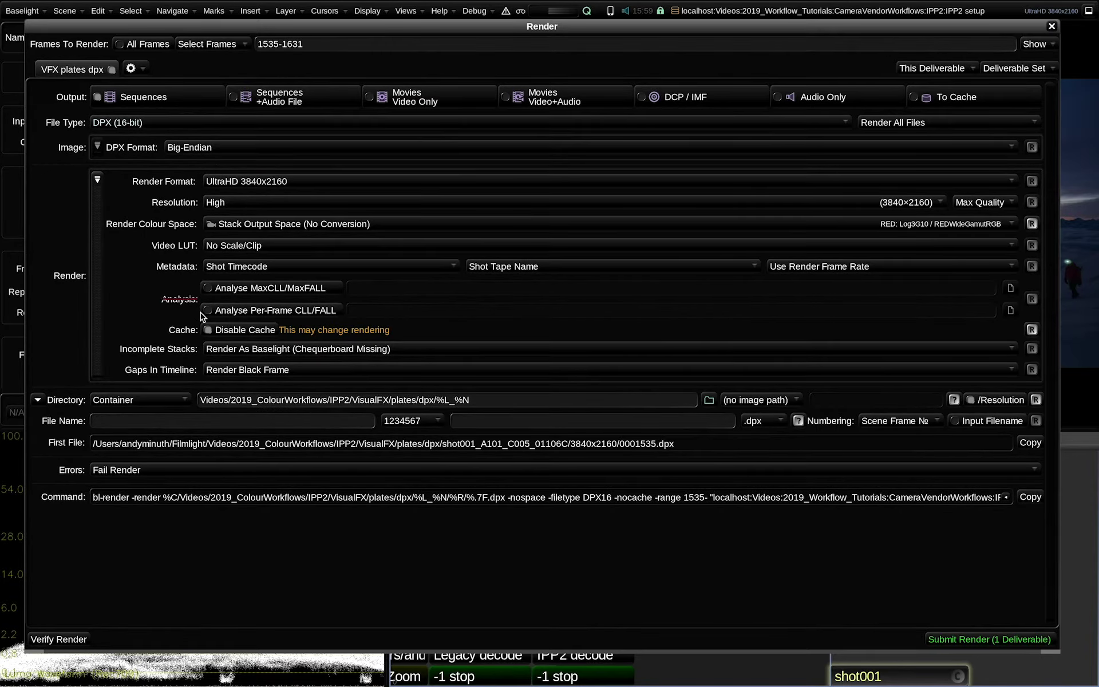
left_click(251, 224)
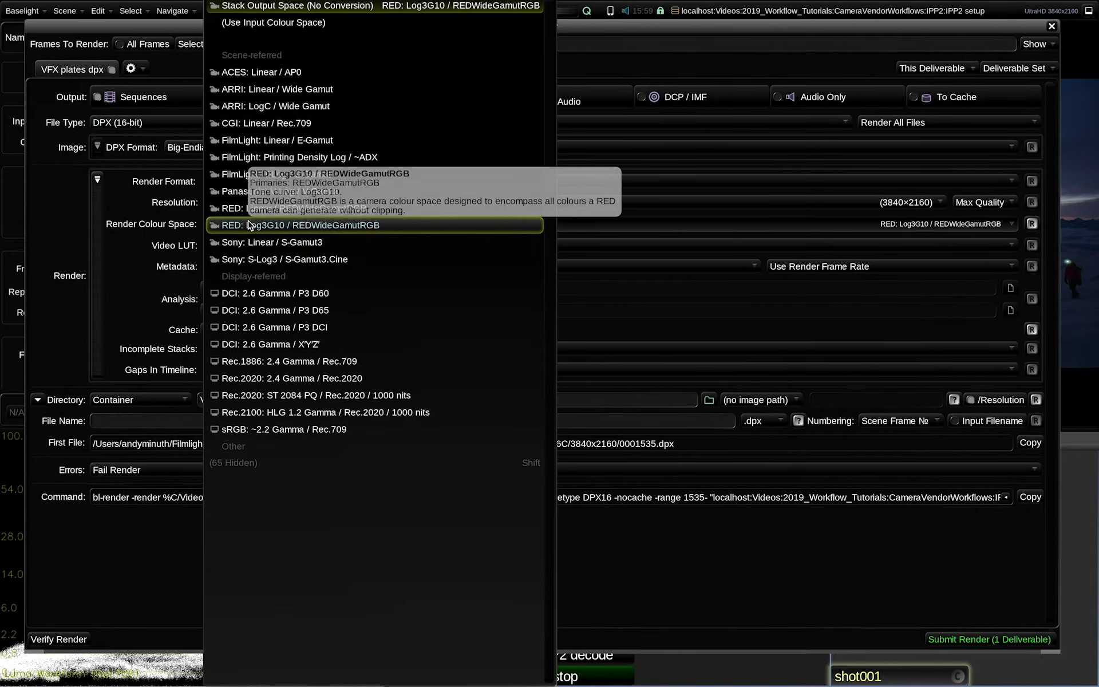
left_click(262, 228)
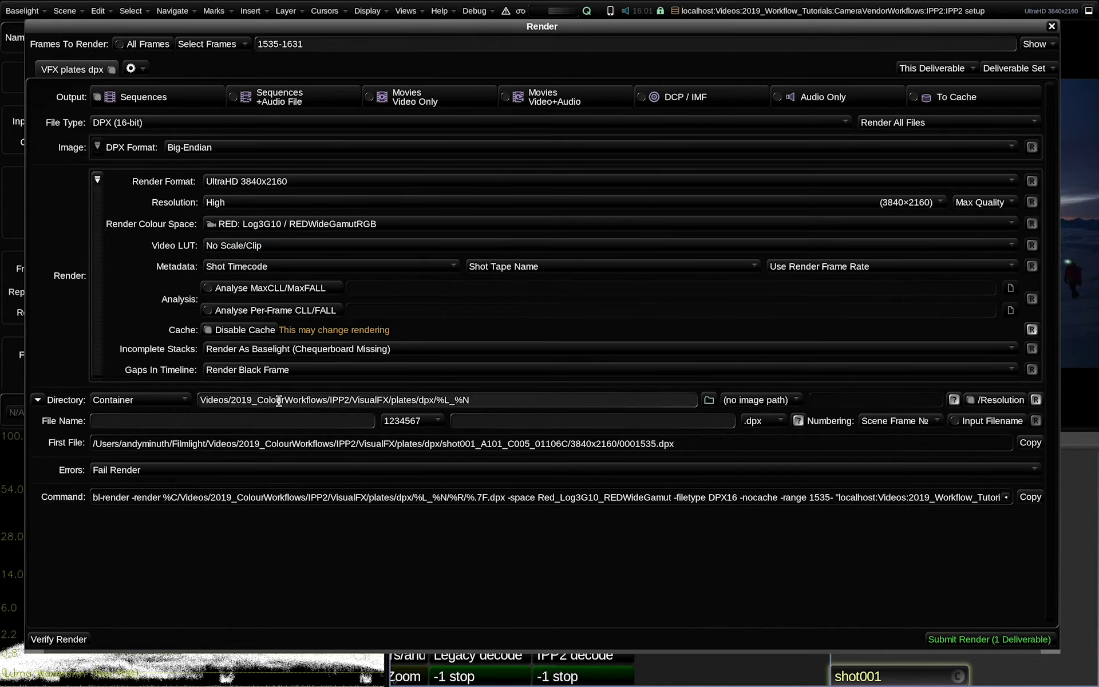
- Add a copy of the deliverable and rename it 'VFX plates exr'
left_click(133, 69)
left_click(140, 106)
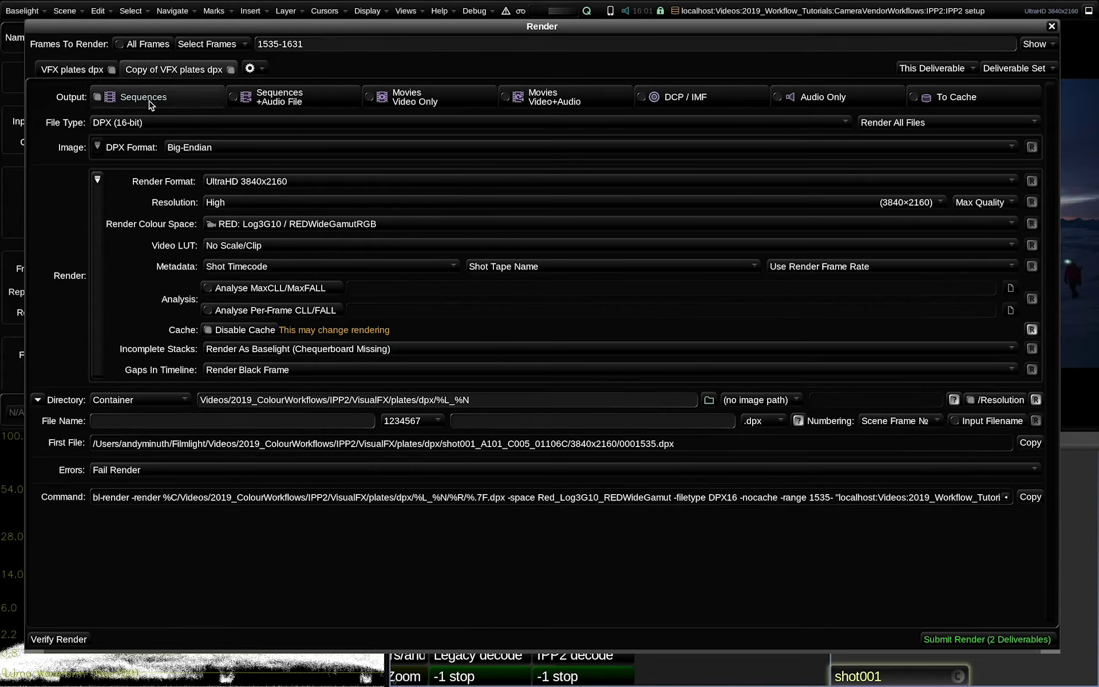
double_click(176, 68)
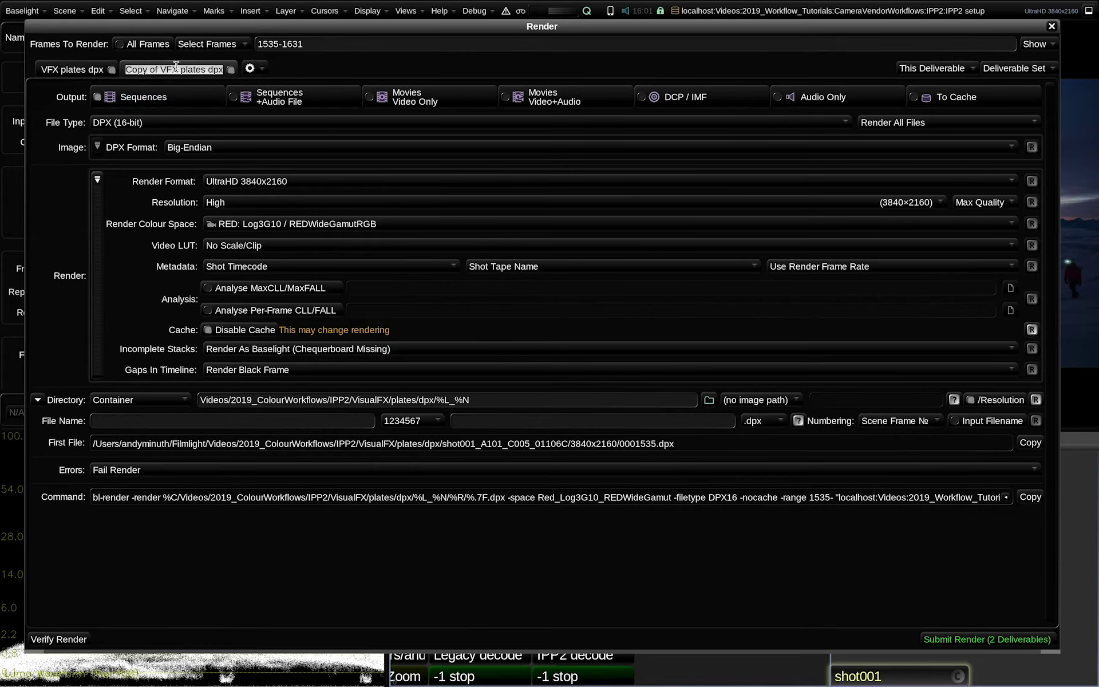
left_click(159, 69)
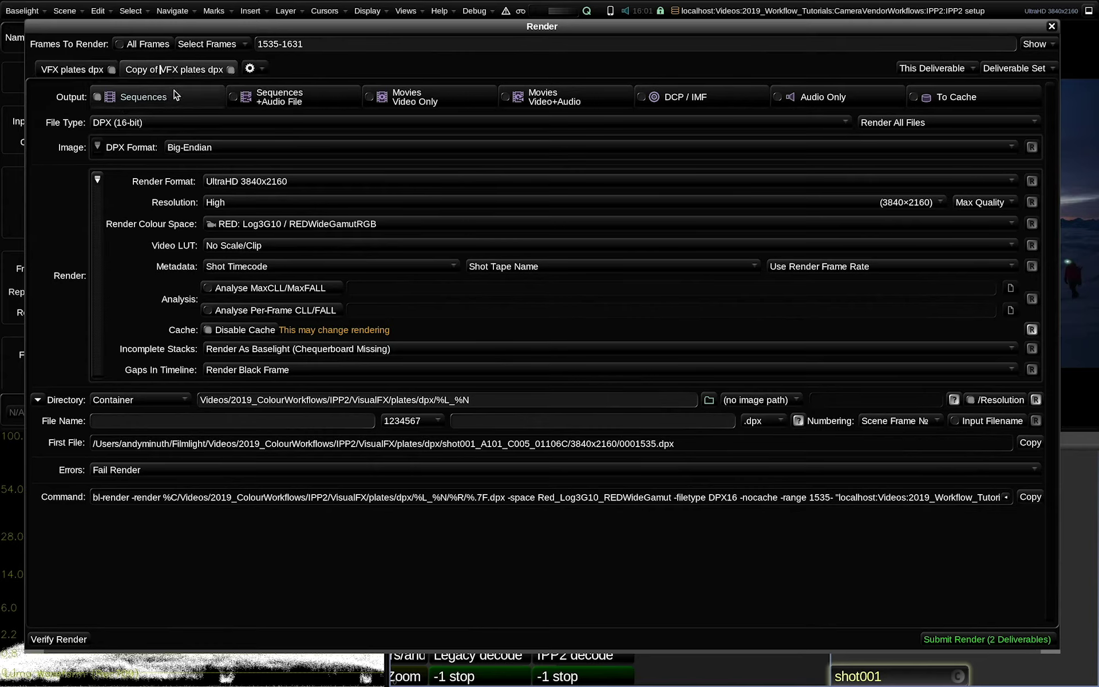
key("BackSpace")
key("BackSpace")
key("BackSpace")
key("BackSpace")
key("BackSpace")
key("BackSpace")
key("BackSpace")
key("BackSpace")
key("End")
key("BackSpace")
key("BackSpace")
key("BackSpace")
type("exr")
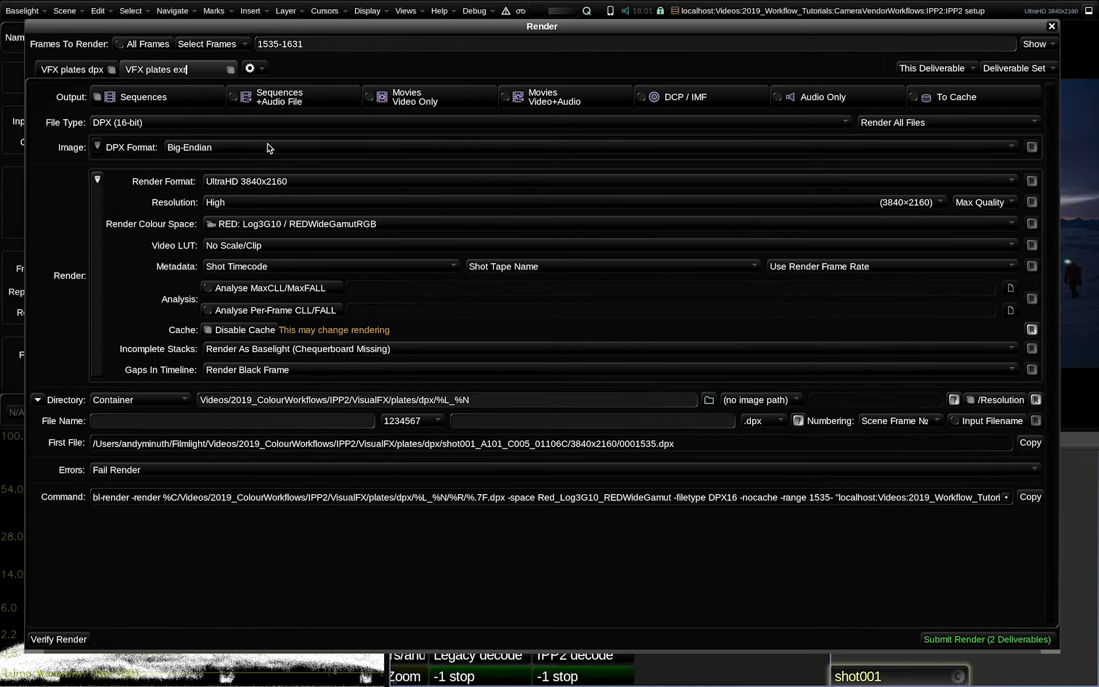
key("Return")
- Render OpenEXR with PIZ compression in RED: Linear / REDWideGamutRGB
left_click(139, 123)
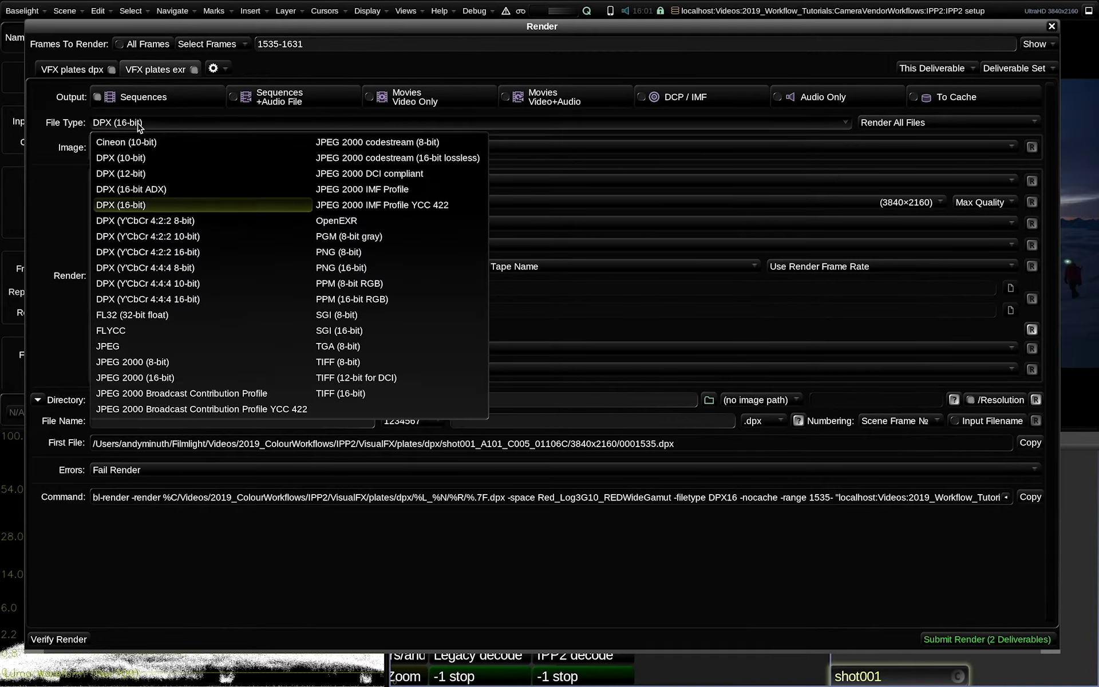
left_click(338, 221)
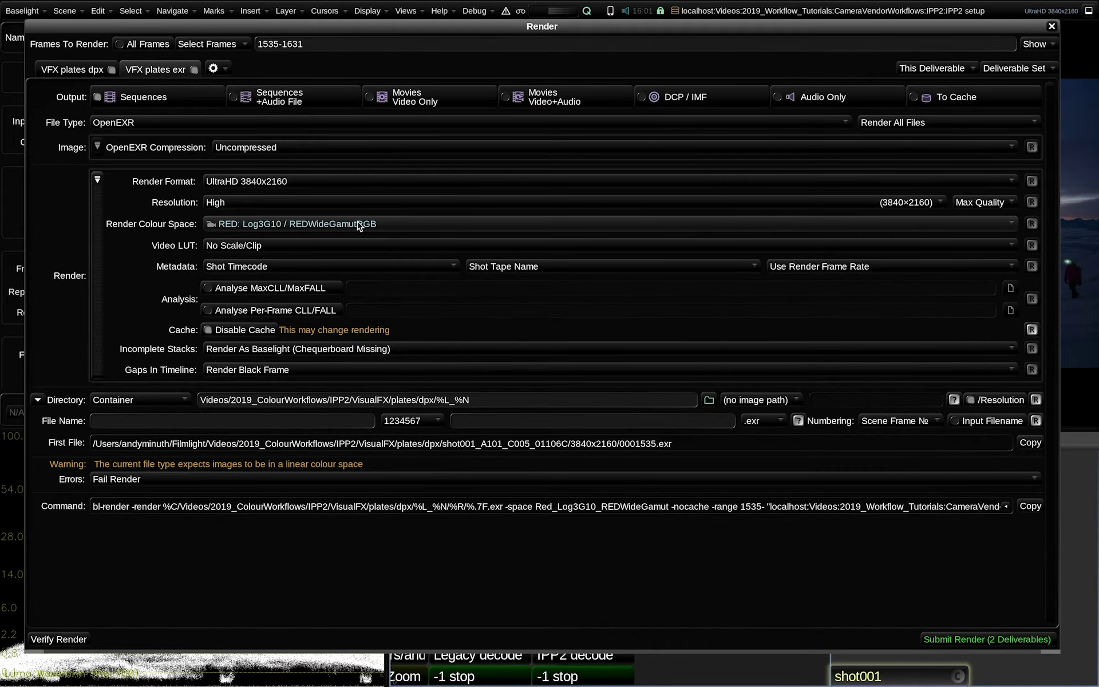
left_click(241, 152)
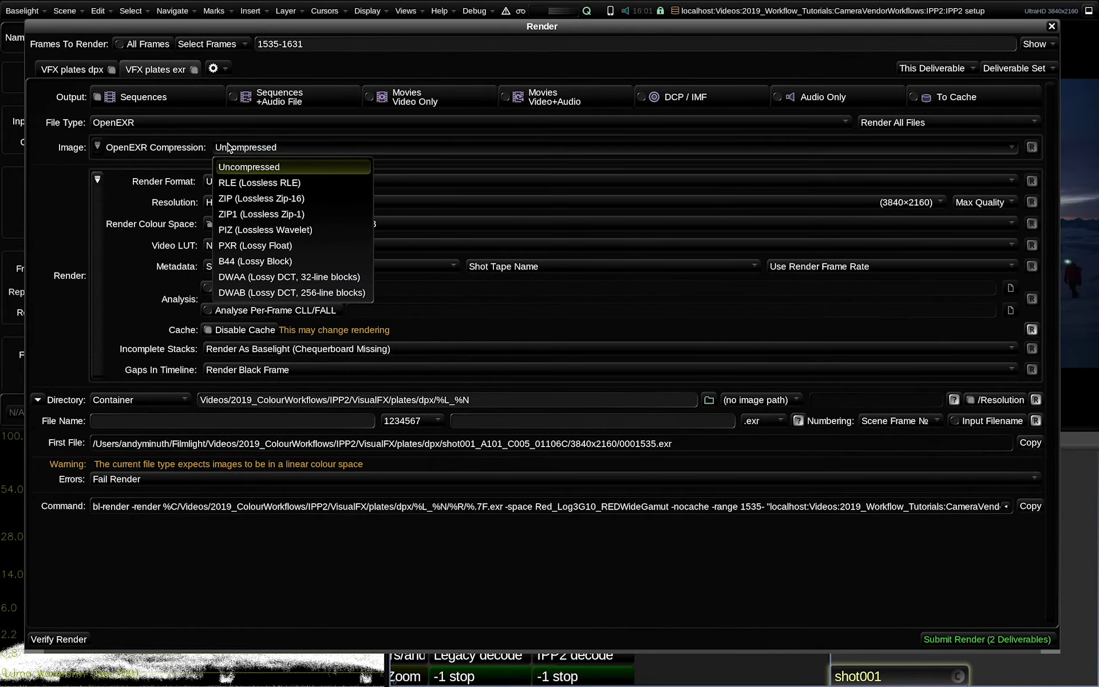
left_click(279, 233)
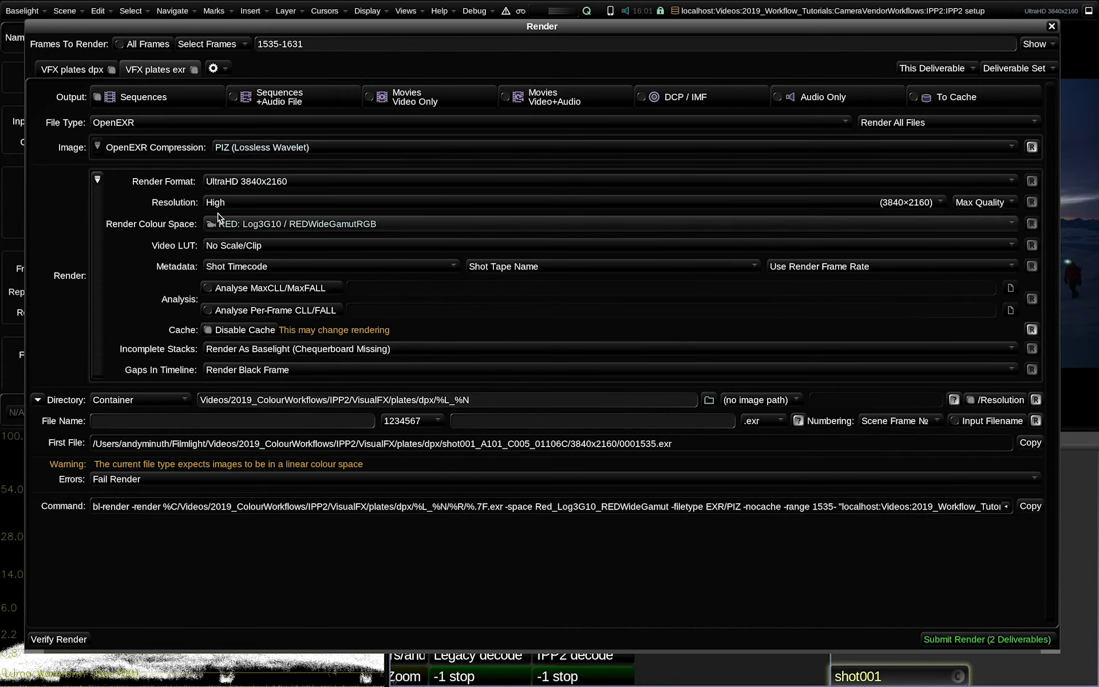
left_click(272, 228)
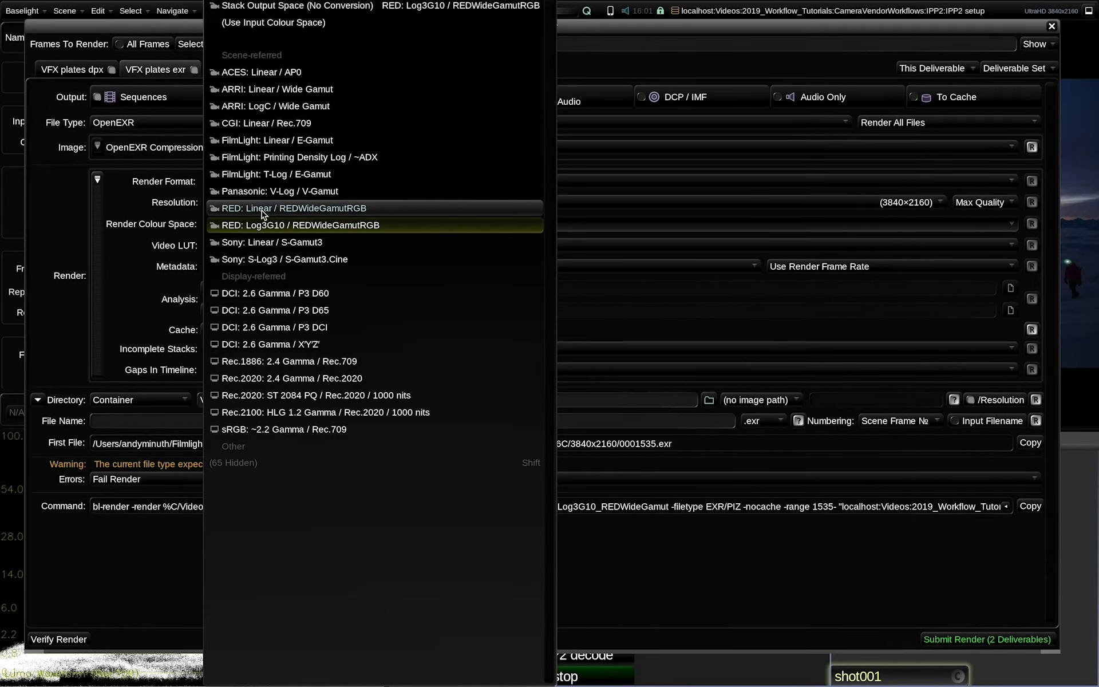
left_click(273, 209)
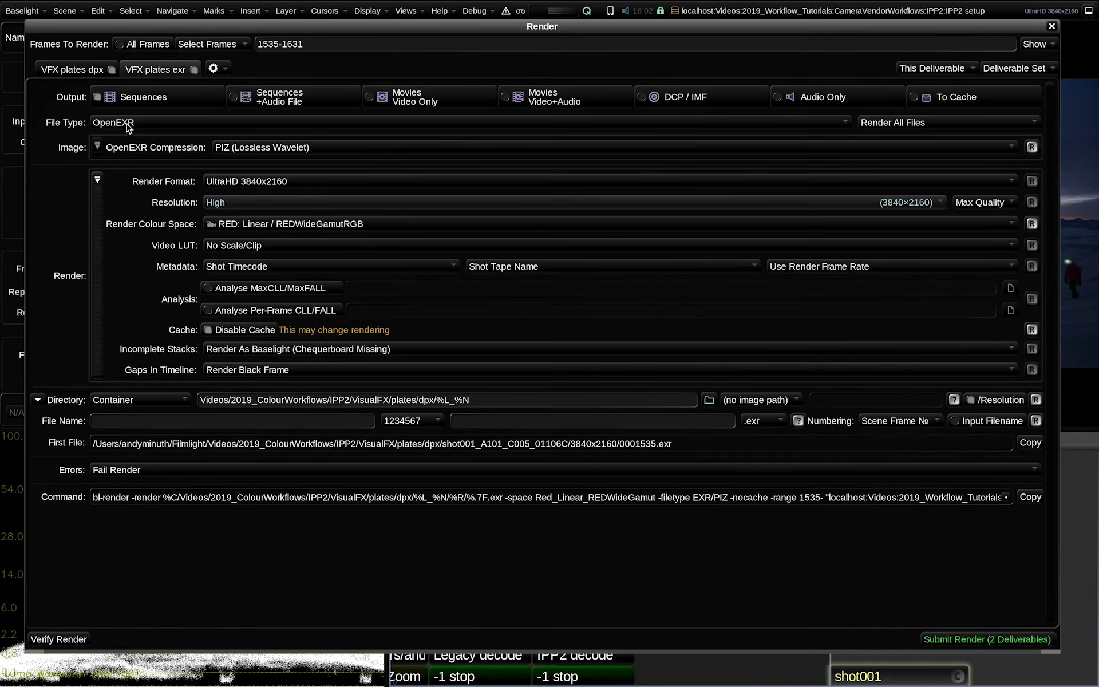
- Change the output directory from plates/dpx to plates/exr
double_click(431, 399)
type("exx")
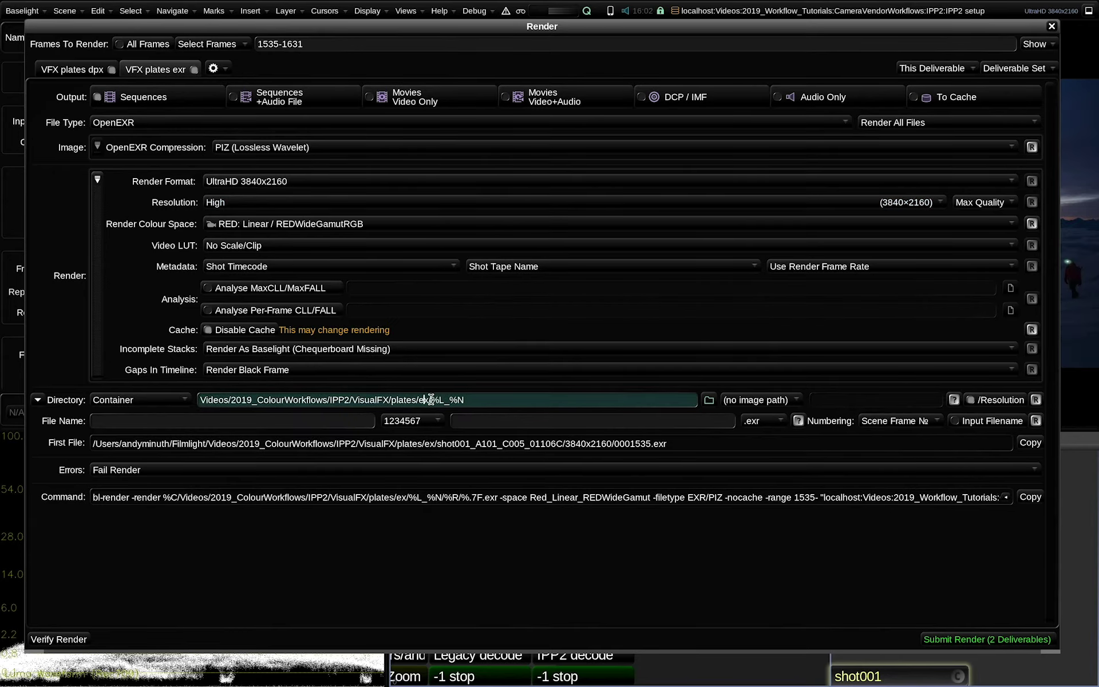
type("rx")
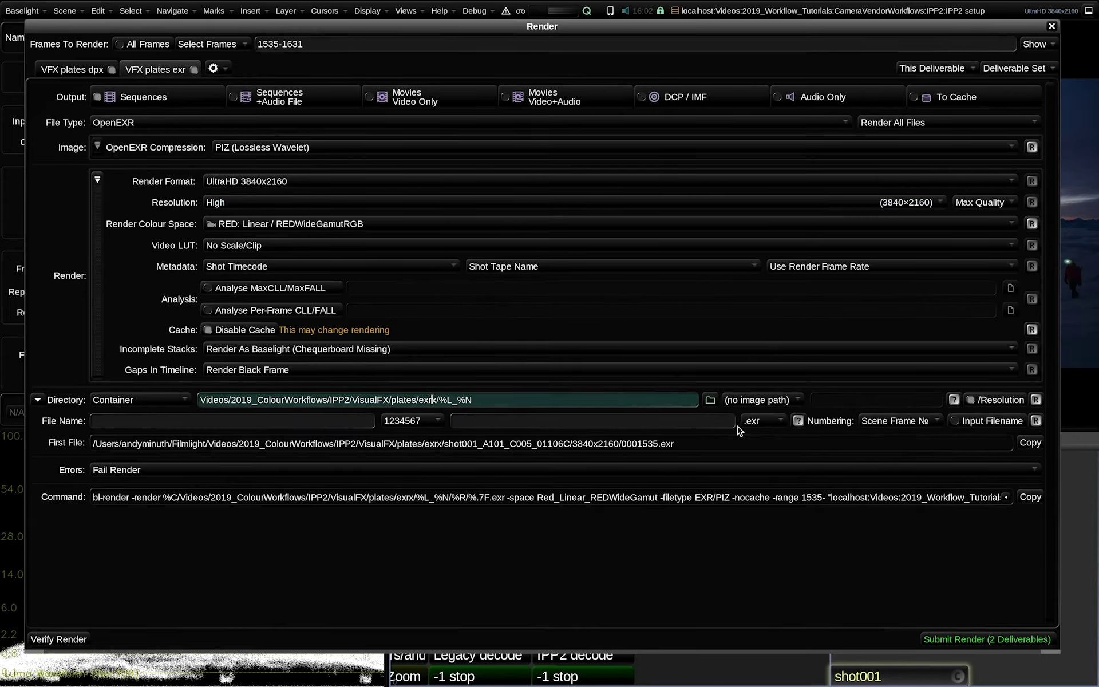
key("Delete")
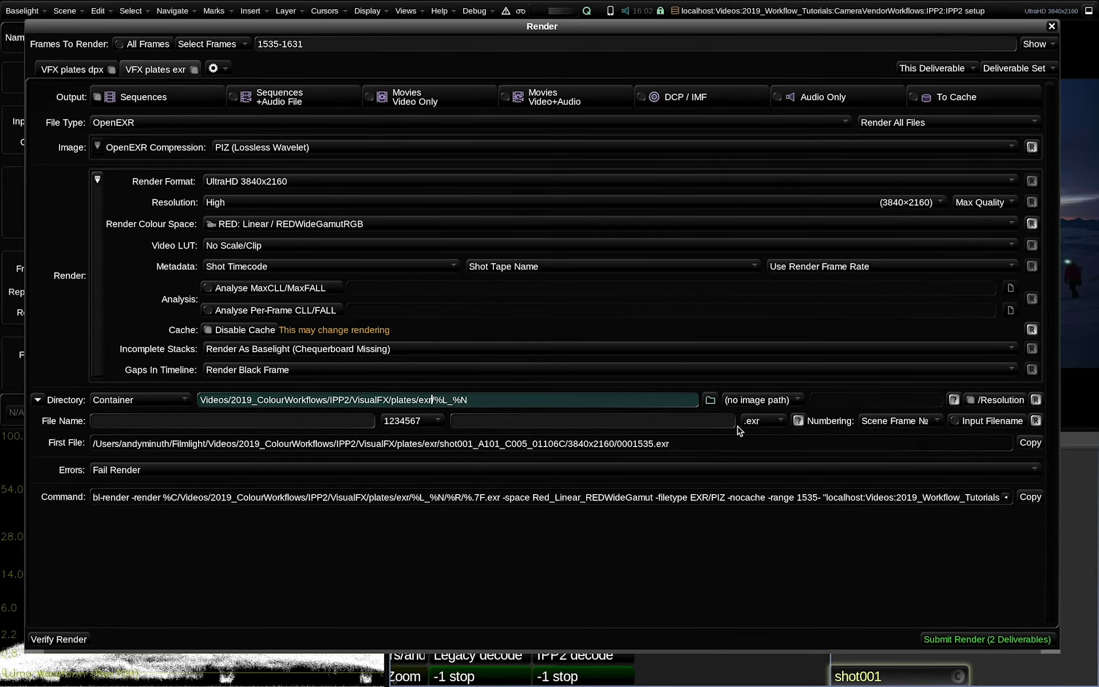
key("Return")
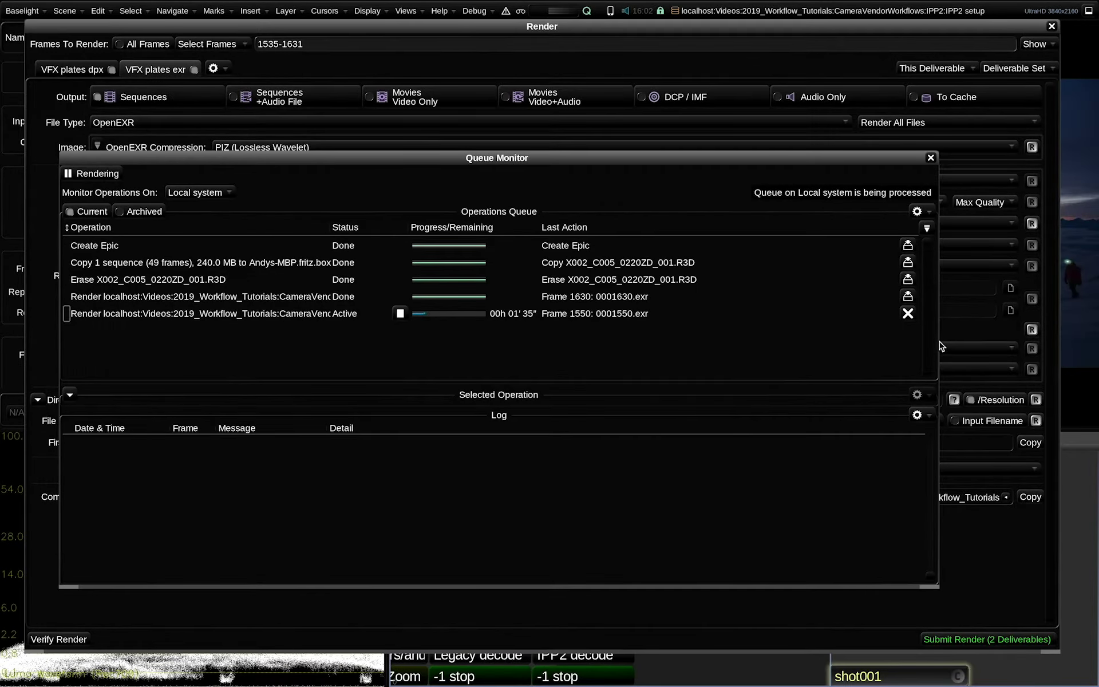
- Close the render windows and browse FLUX Manage to the shot001 DPX plates in VisualFX/plates
left_click(930, 157)
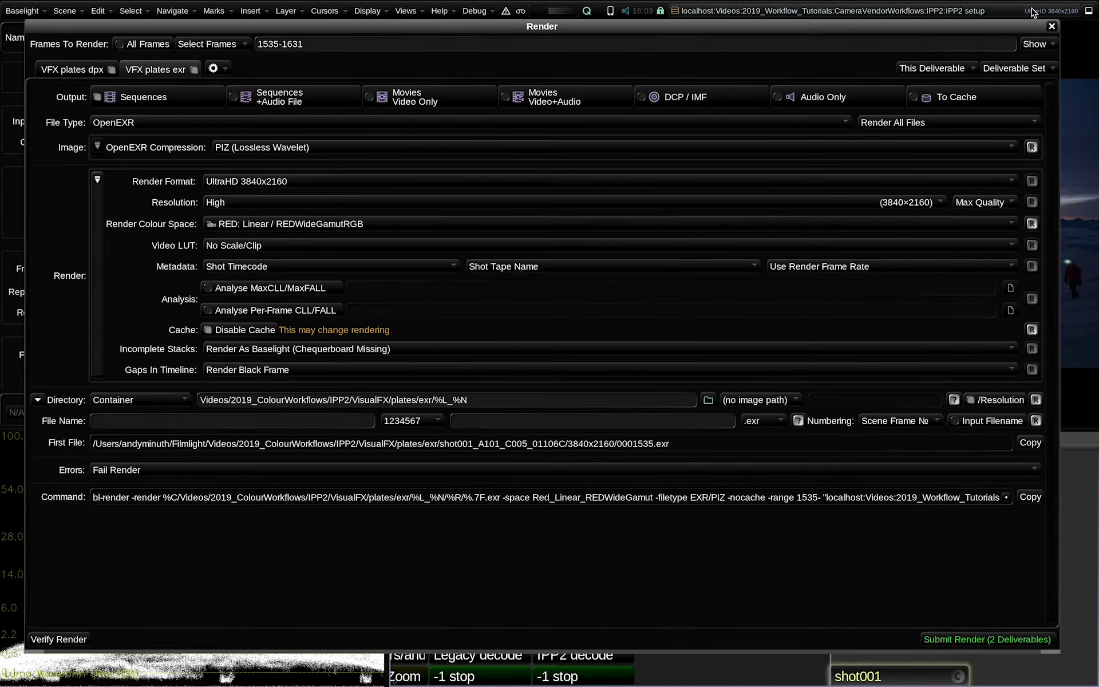
left_click(1052, 26)
left_click(408, 11)
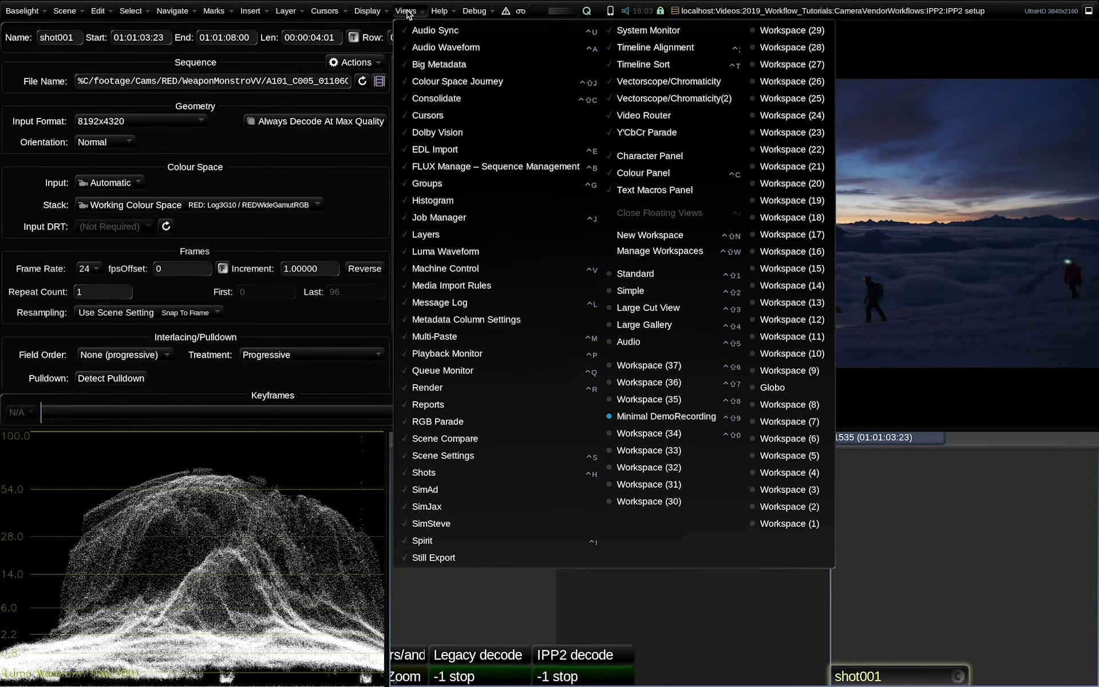
left_click(447, 166)
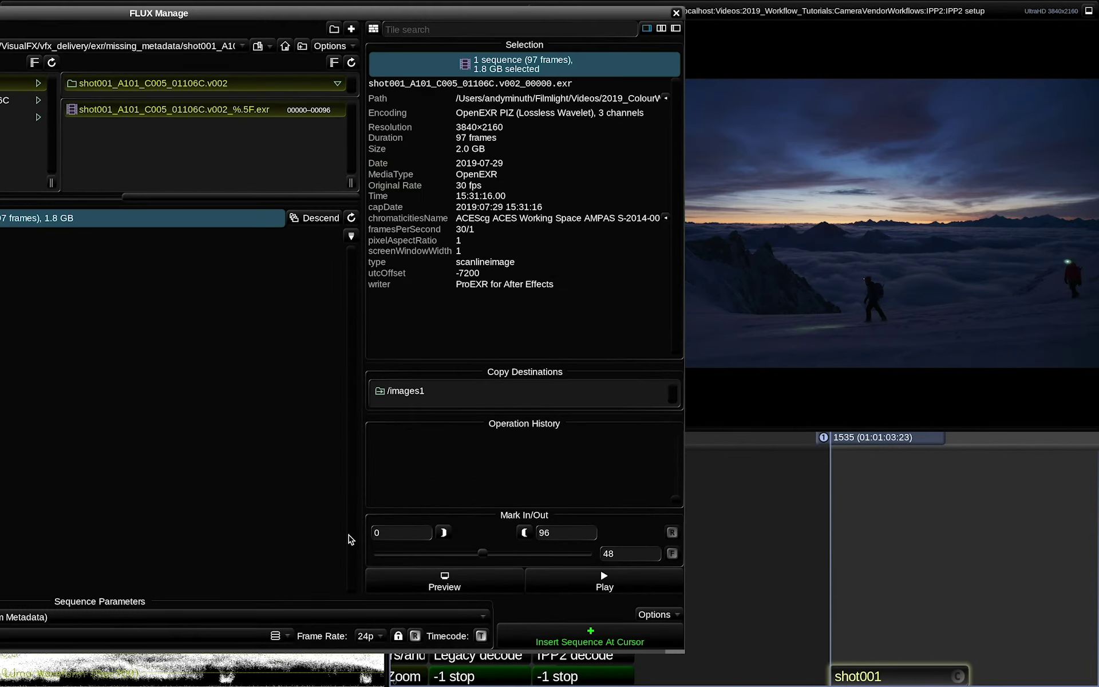
left_click_drag(311, 15, 458, 16)
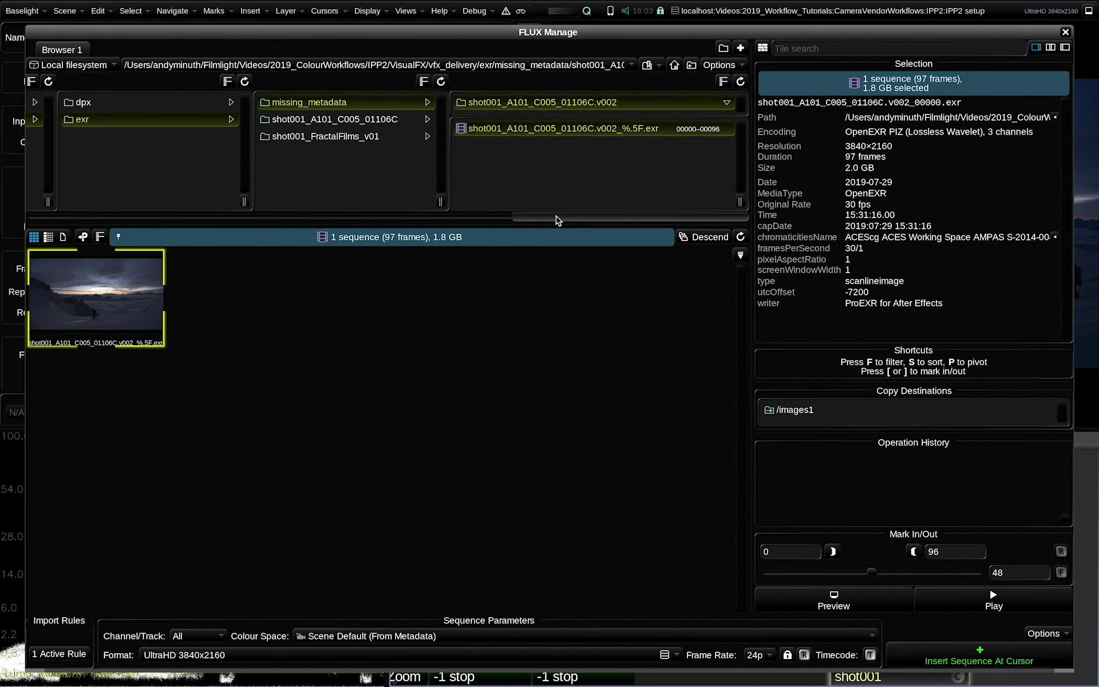
left_click_drag(559, 221, 470, 221)
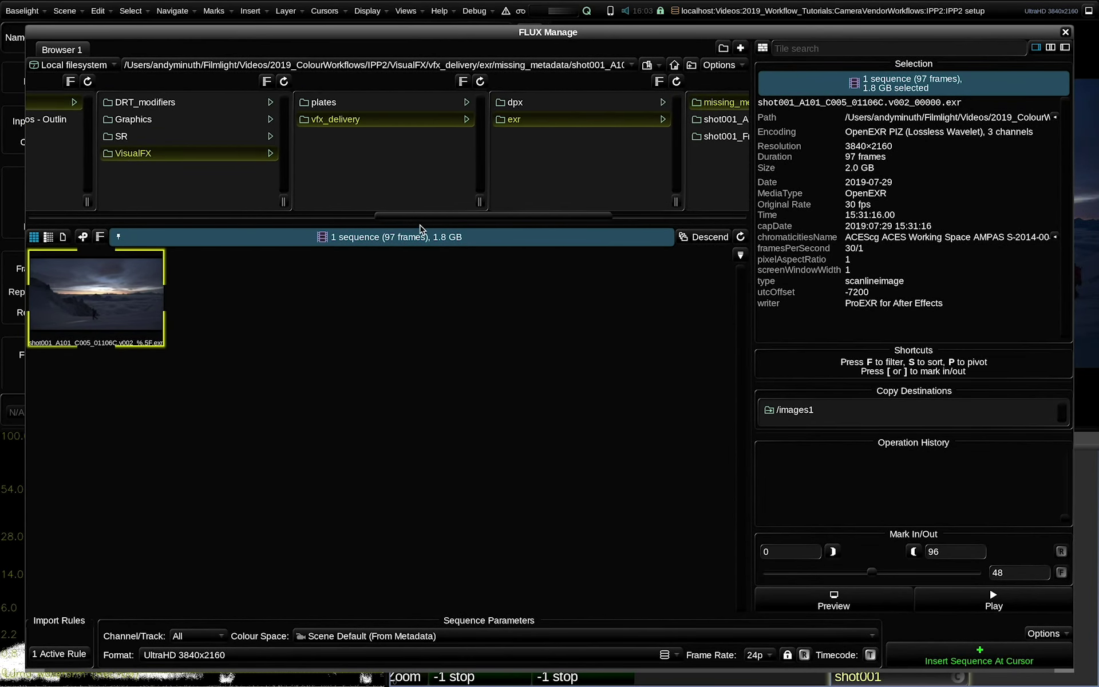
left_click(333, 107)
left_click(587, 103)
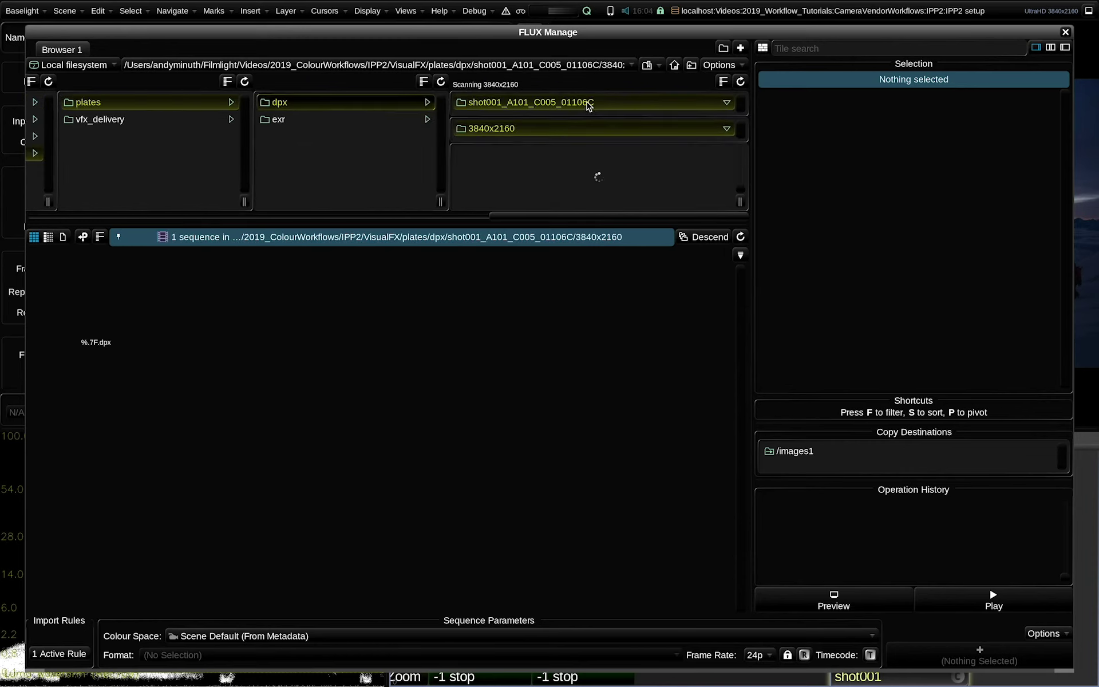
- Compare the DPX and EXR 3840x2160 plate sequences' details, then reselect the %.7F.dpx sequence
left_click_drag(593, 30, 538, 38)
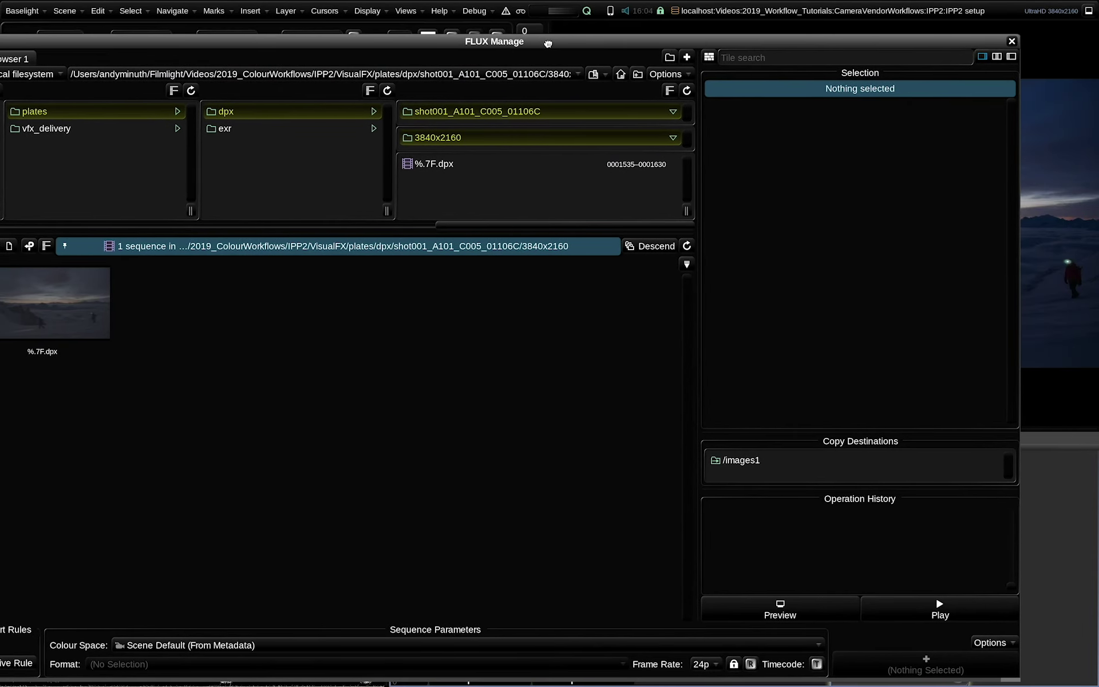
left_click(486, 158)
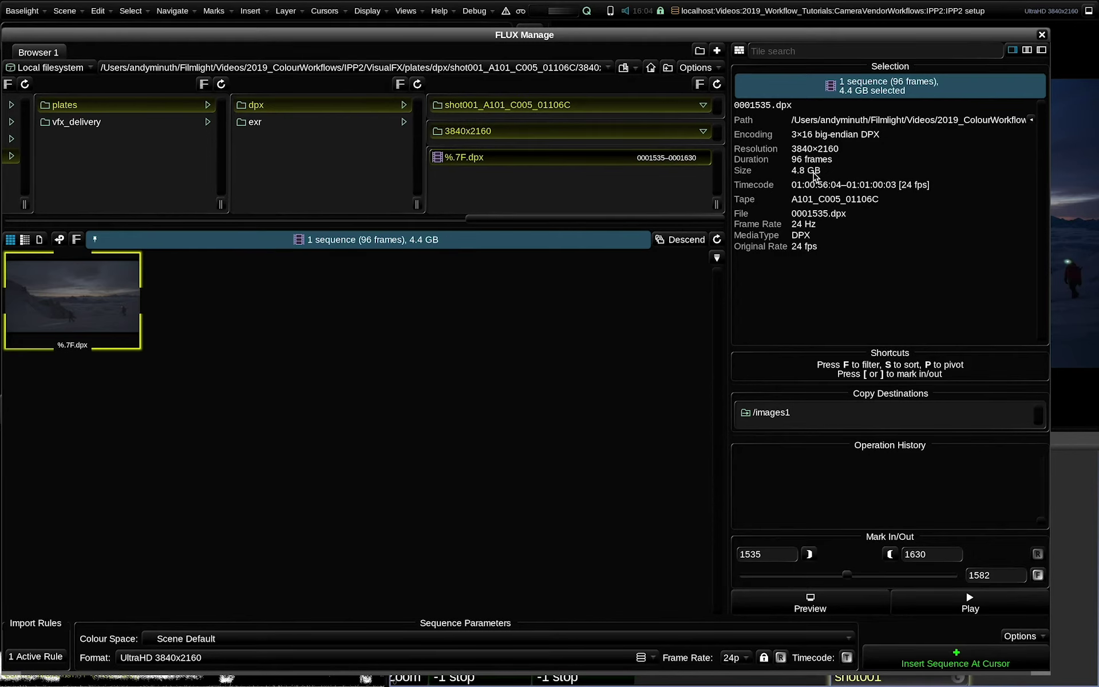
left_click(246, 122)
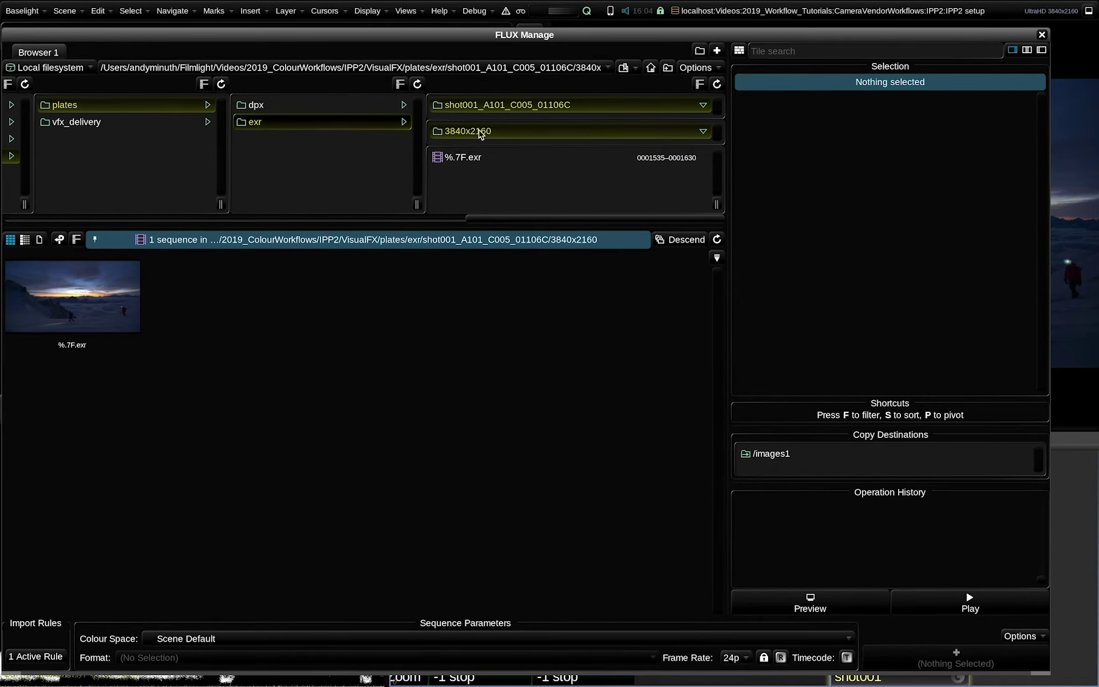
left_click(475, 161)
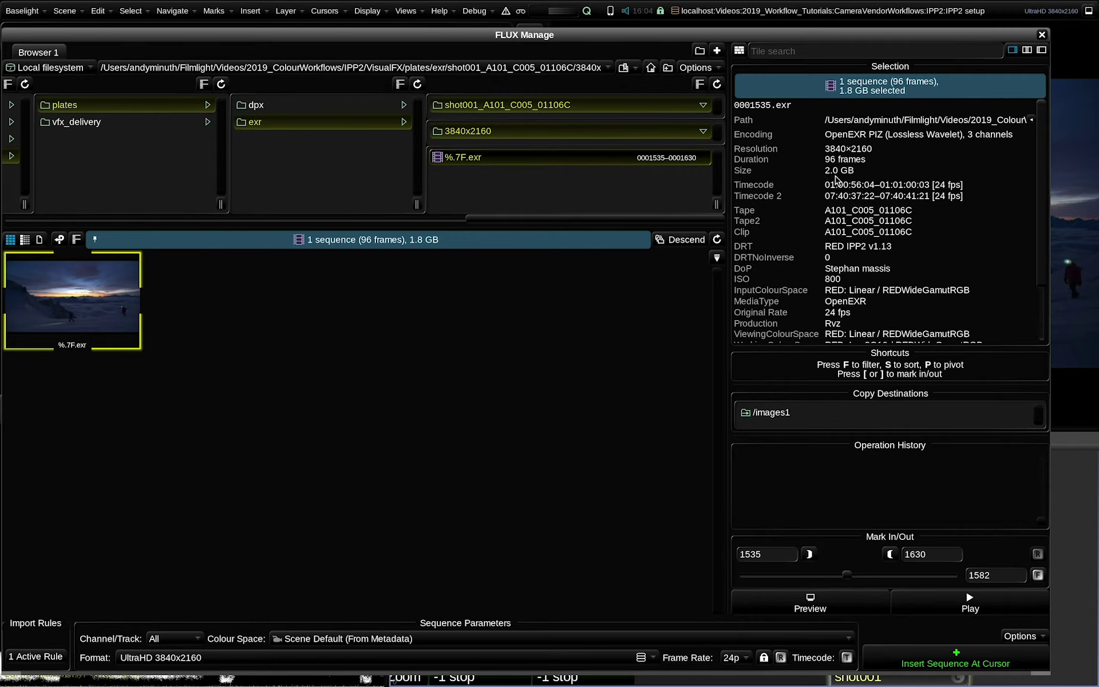
left_click(309, 109)
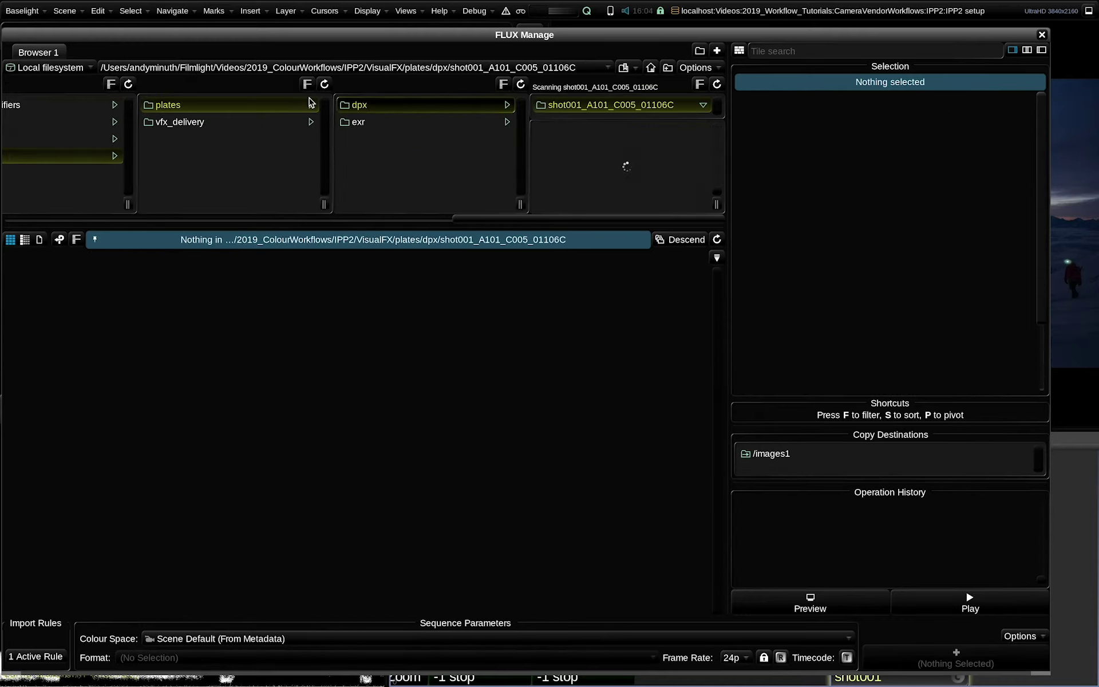
left_click(494, 158)
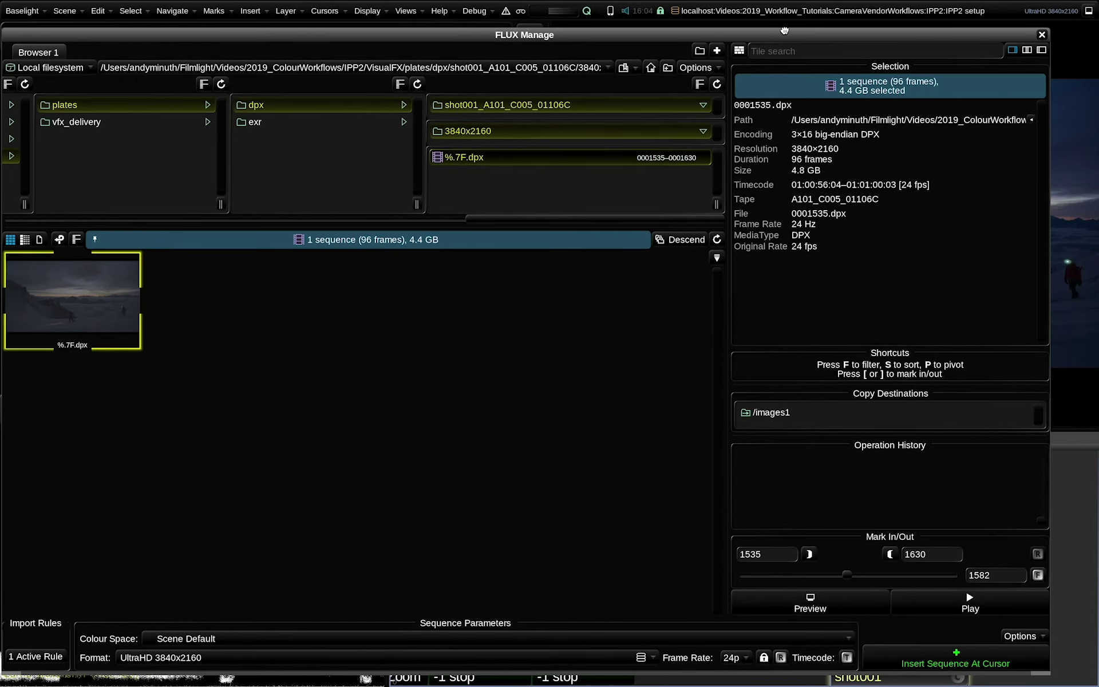
- Insert the %.7F.dpx plate sequence under shot001 and tag its input RED: Log3G10 / REDWideGamutRGB
left_click_drag(784, 35, 370, 2)
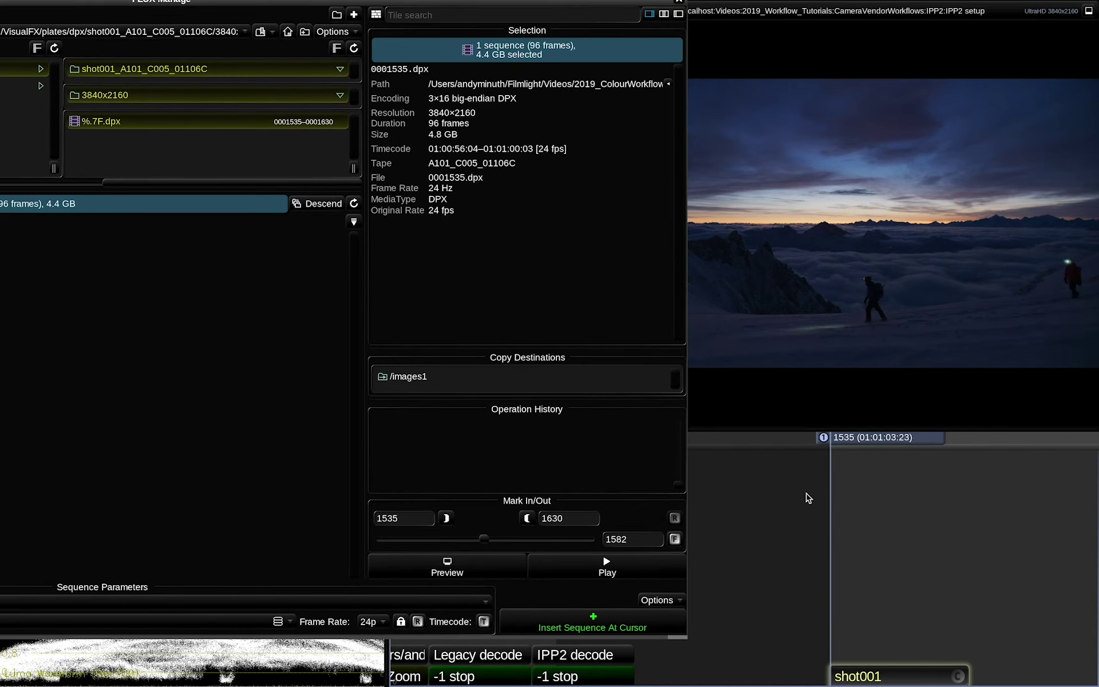
double_click(325, 122)
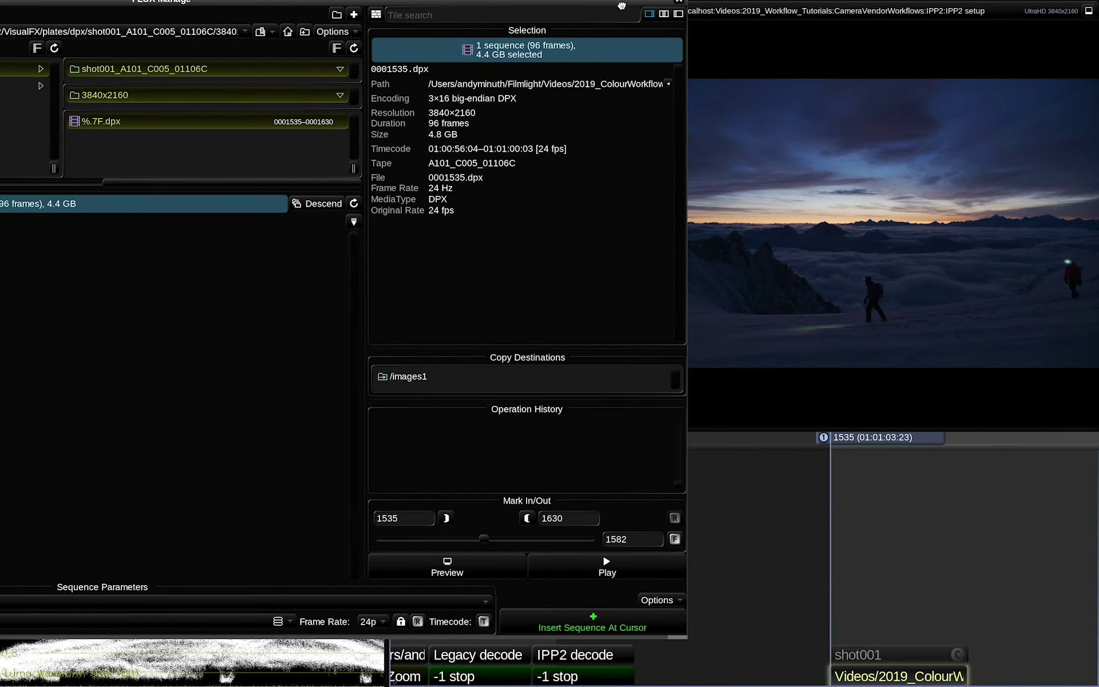
left_click_drag(624, 6, 607, 113)
left_click(826, 588)
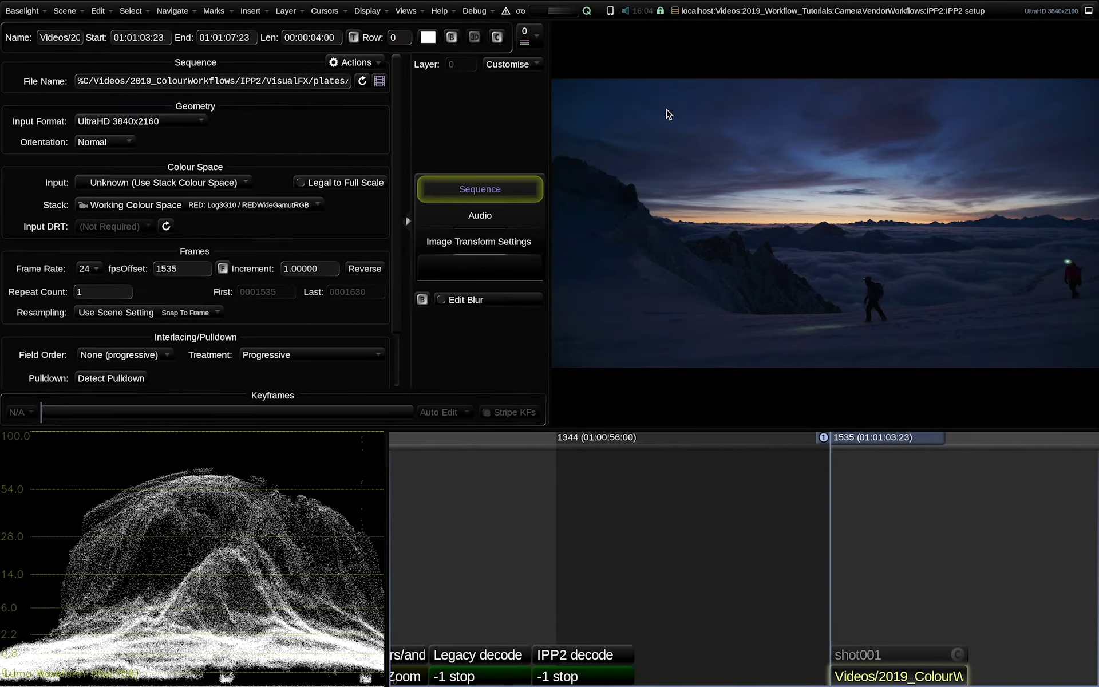
left_click(212, 183)
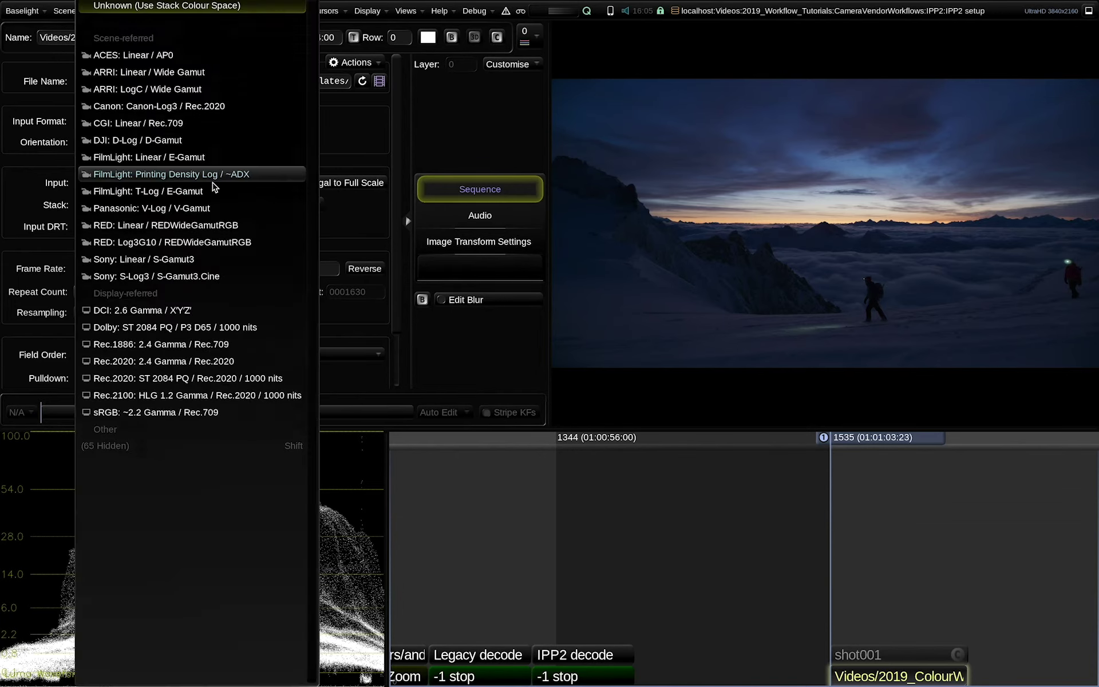
left_click(230, 247)
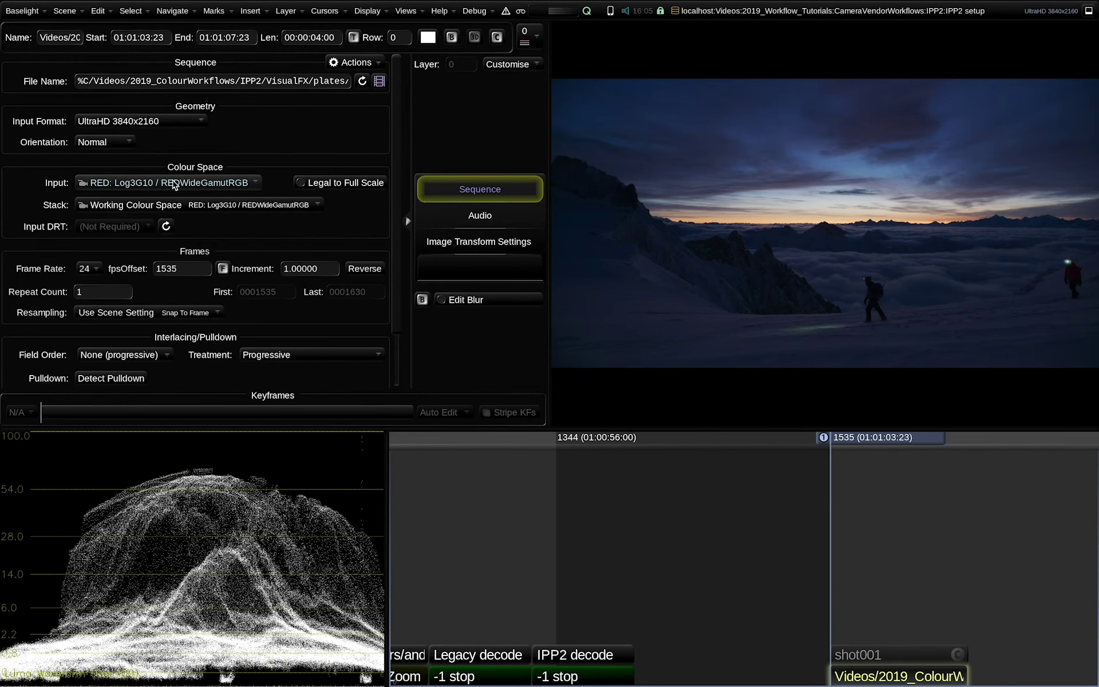
- Insert the vfx_delivery/dpx shot001_A101_C005_01106C sequence under shot001 with input RED: Log3G10 / REDWideGamutRGB
left_click(774, 563)
left_click(405, 11)
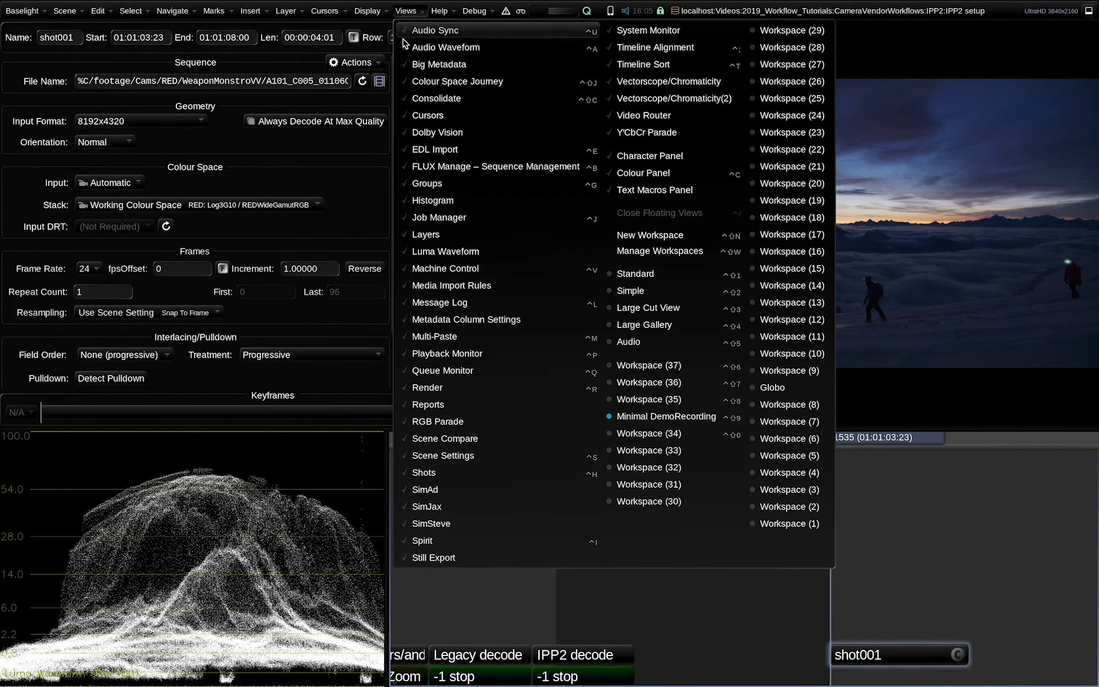
left_click(447, 167)
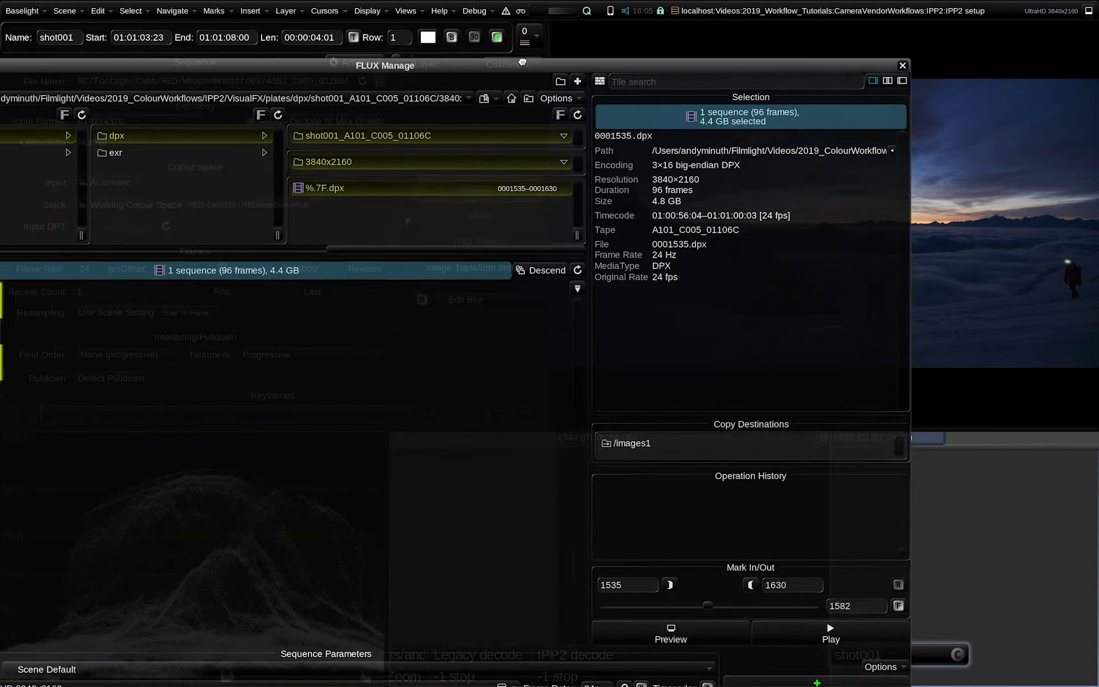
left_click(65, 142)
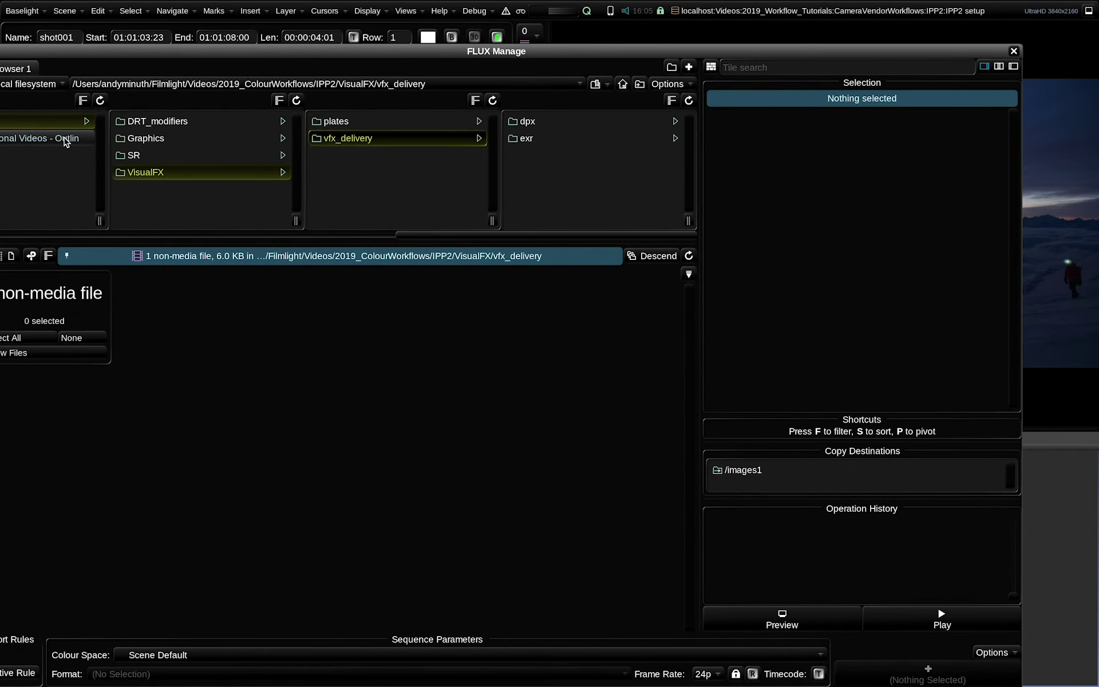
left_click(530, 121)
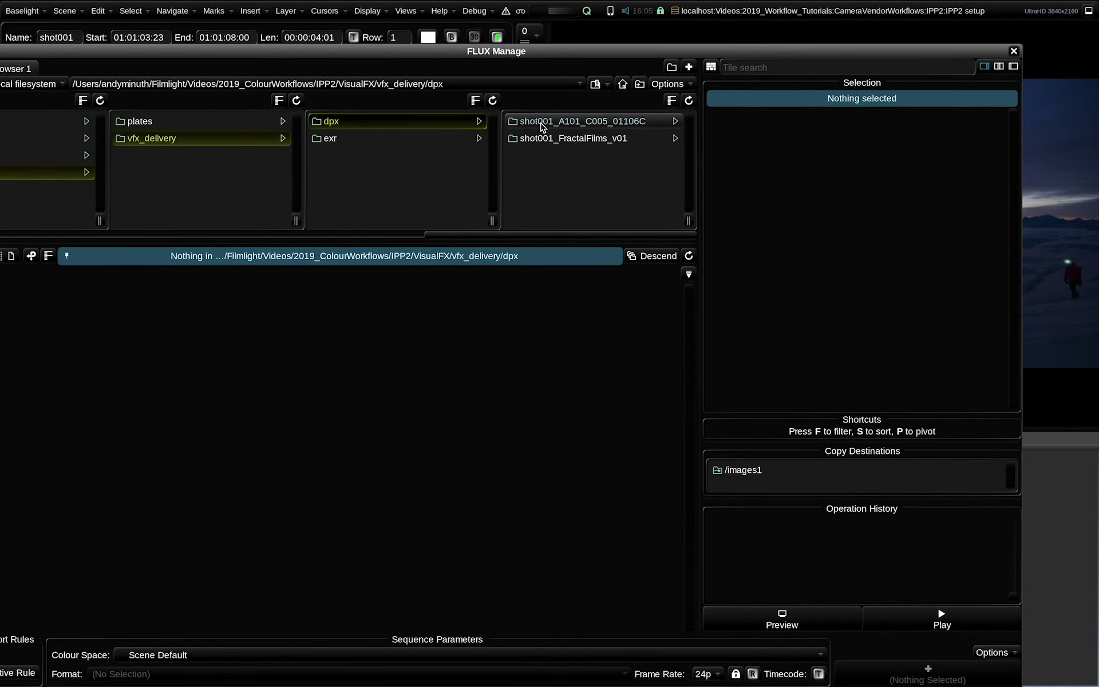
left_click(551, 122)
left_click(509, 151)
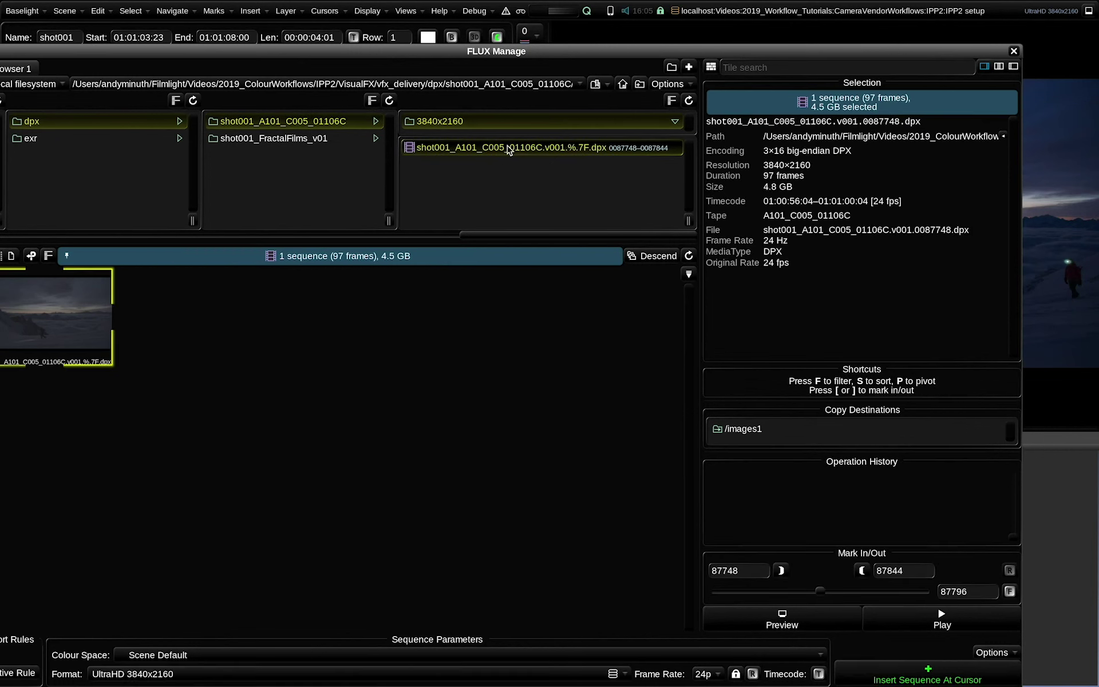
left_click(1014, 51)
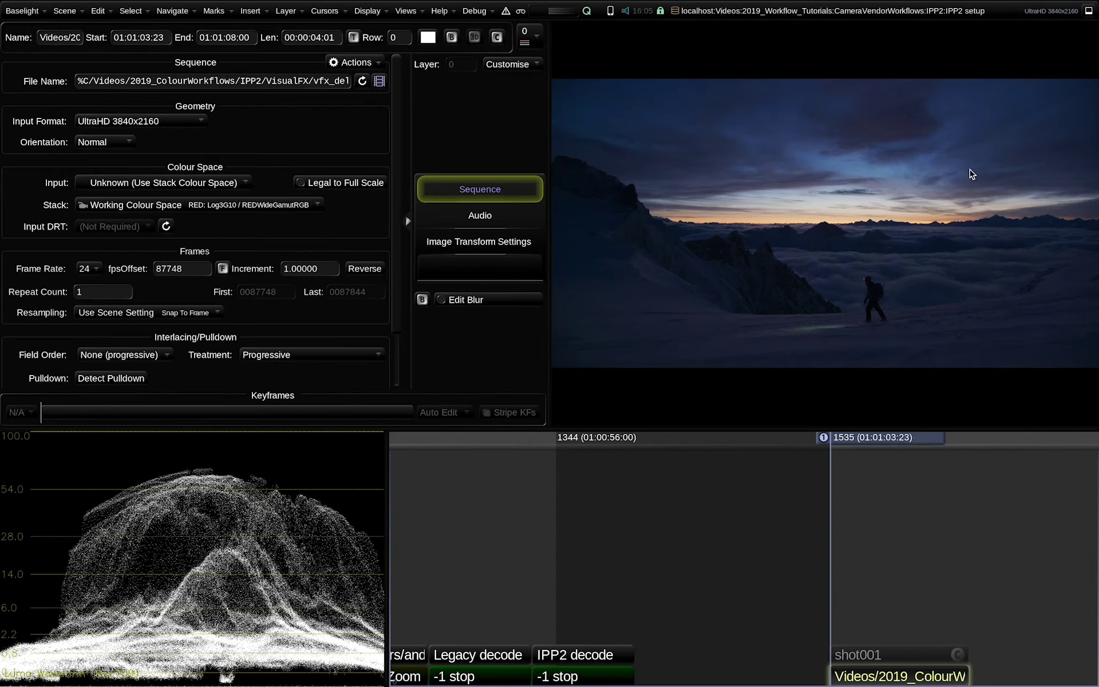
left_click(165, 183)
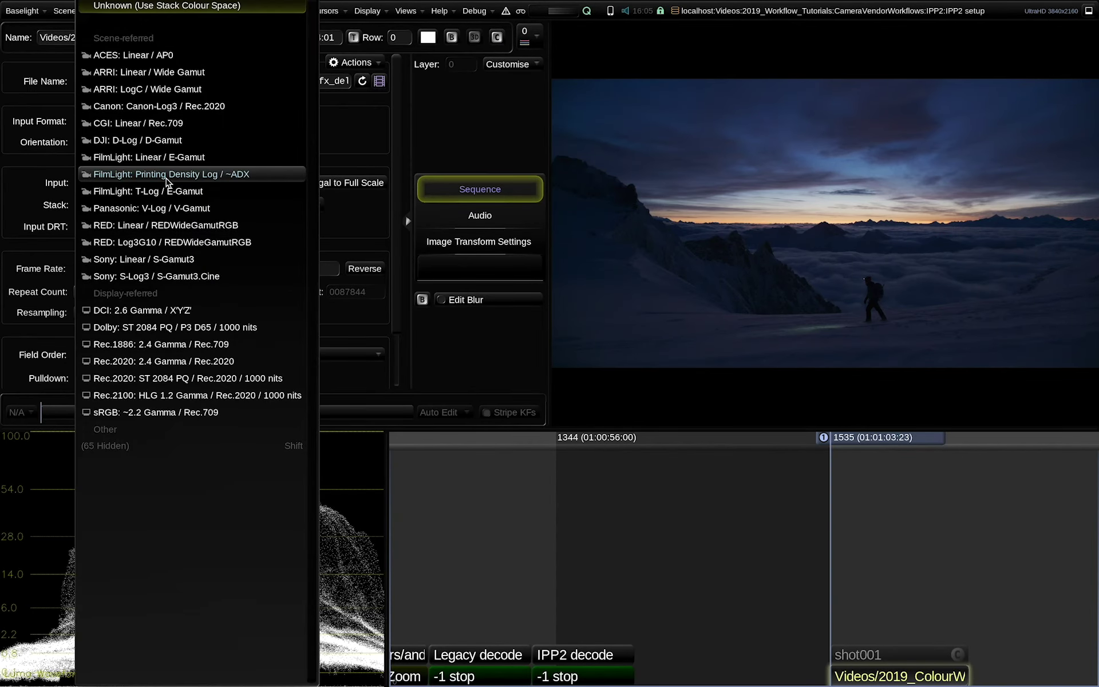
left_click(161, 243)
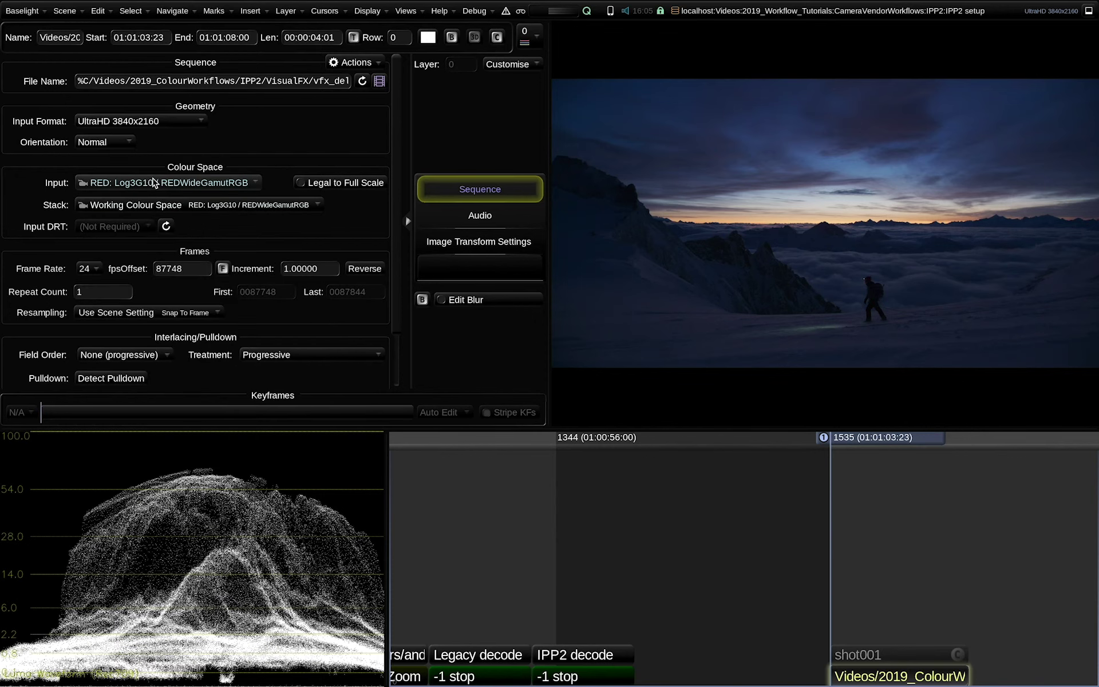
- Scrub to frame 1592 and flip between the delivered layer and shot001 to compare
left_click_drag(851, 446, 921, 460)
key("Up")
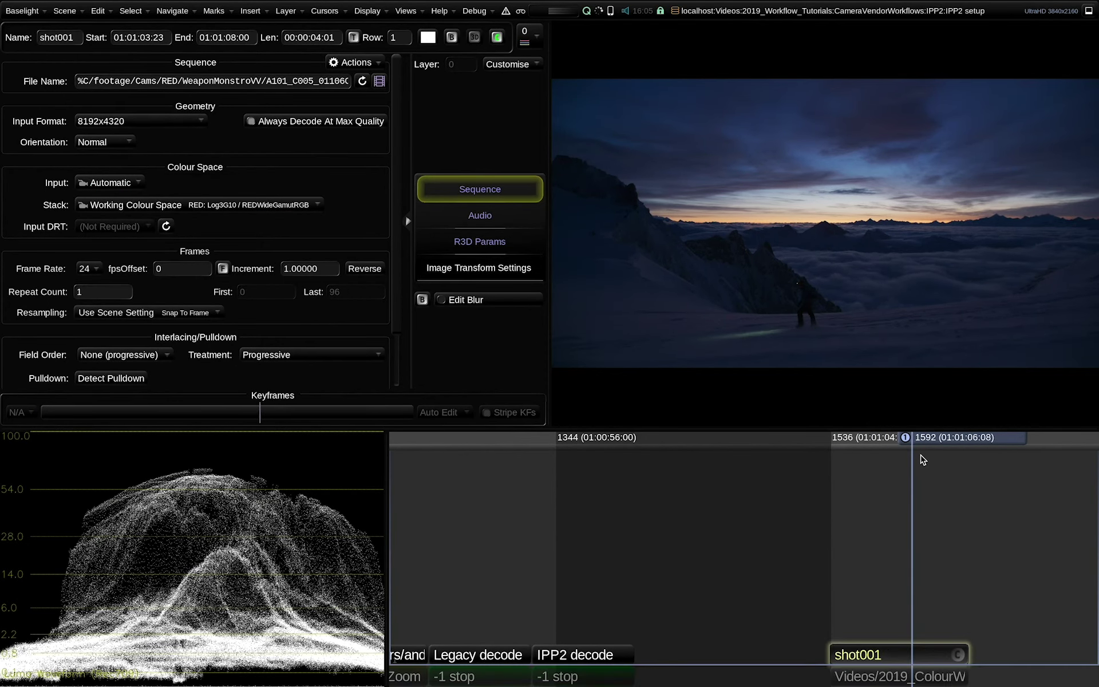
key("Down")
key("Up")
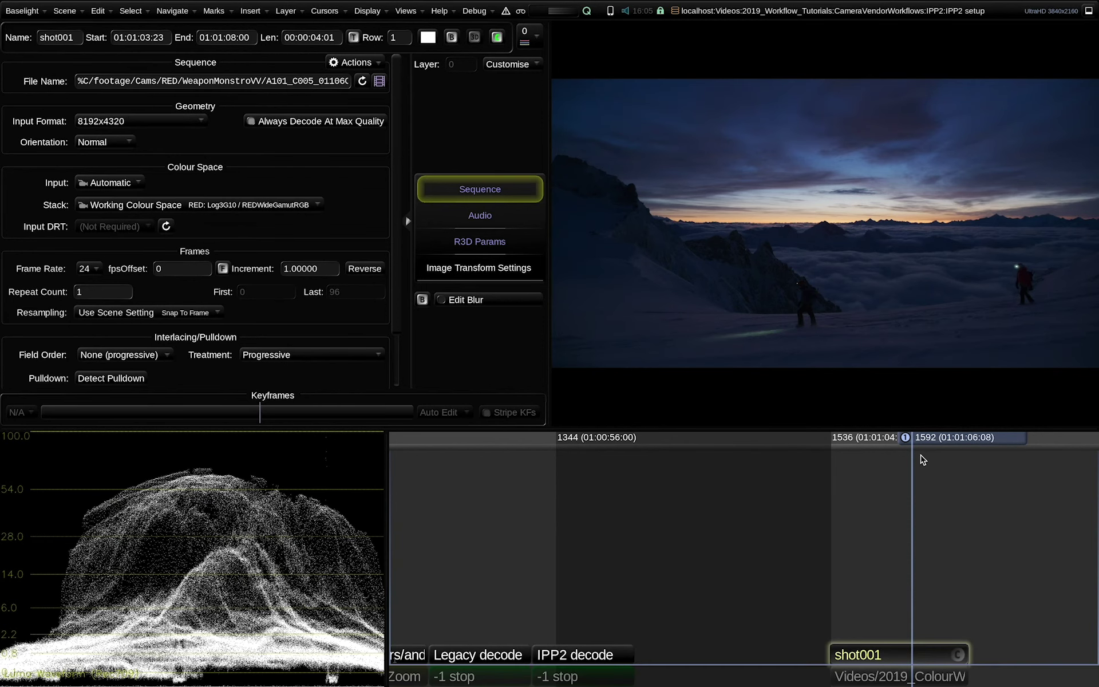
key("Down")
key("Home")
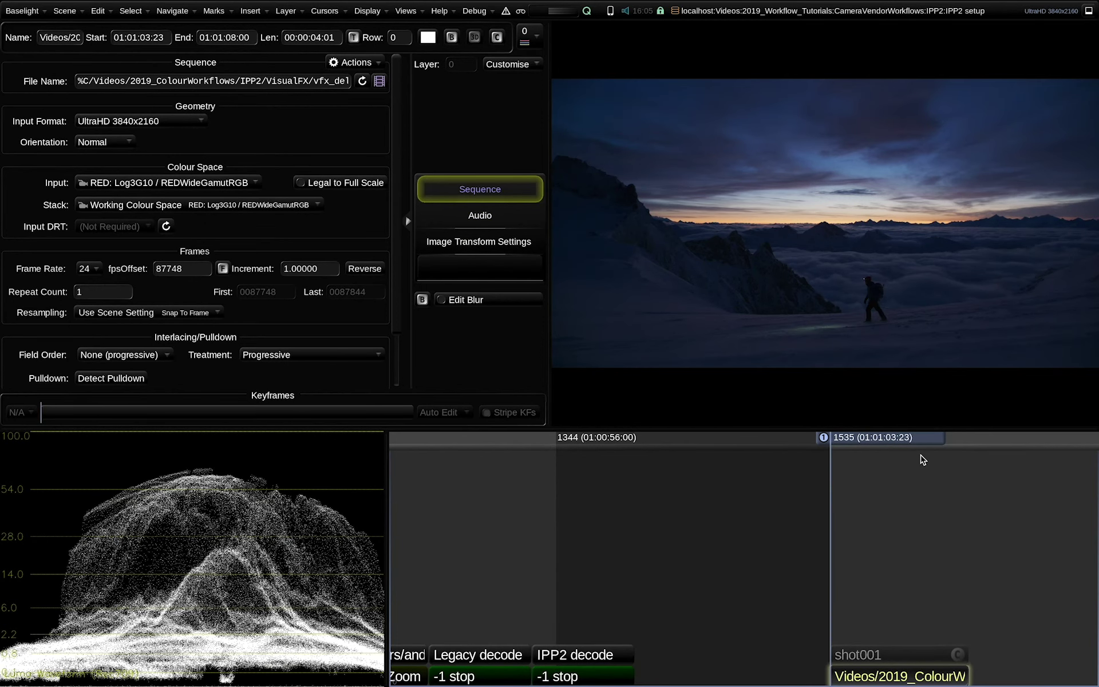
key("Up")
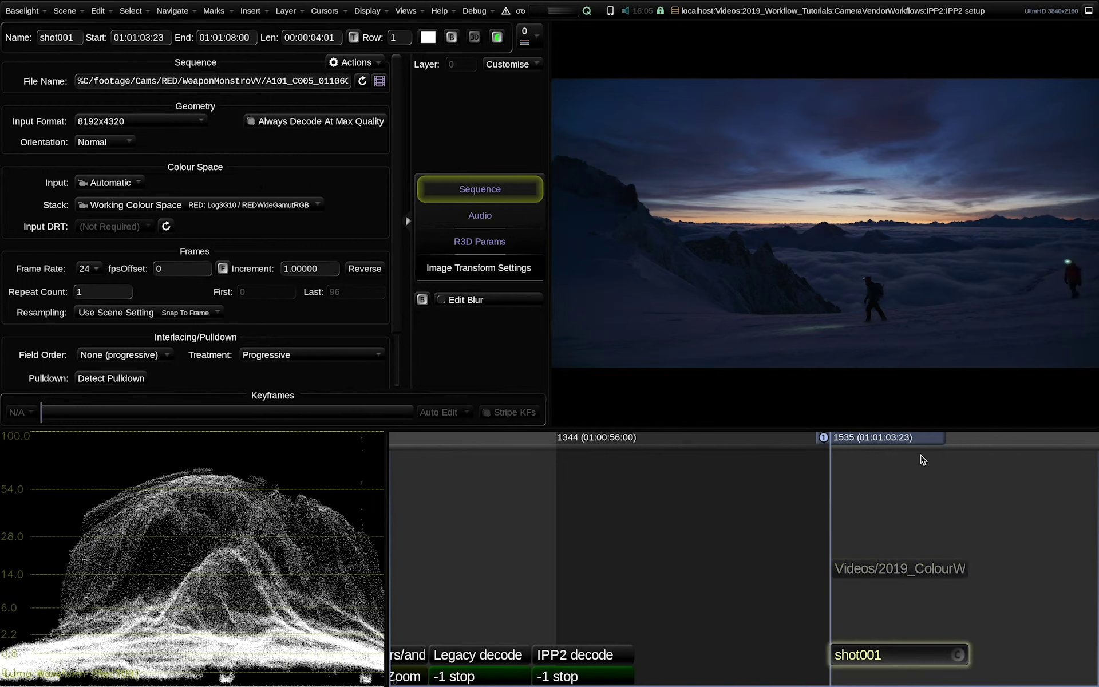
- Insert the delivered shot001_A101_C005_01106C EXR sequence, whose input reads From Metadata as RED: Linear / REDWideGamutRGB
left_click(405, 10)
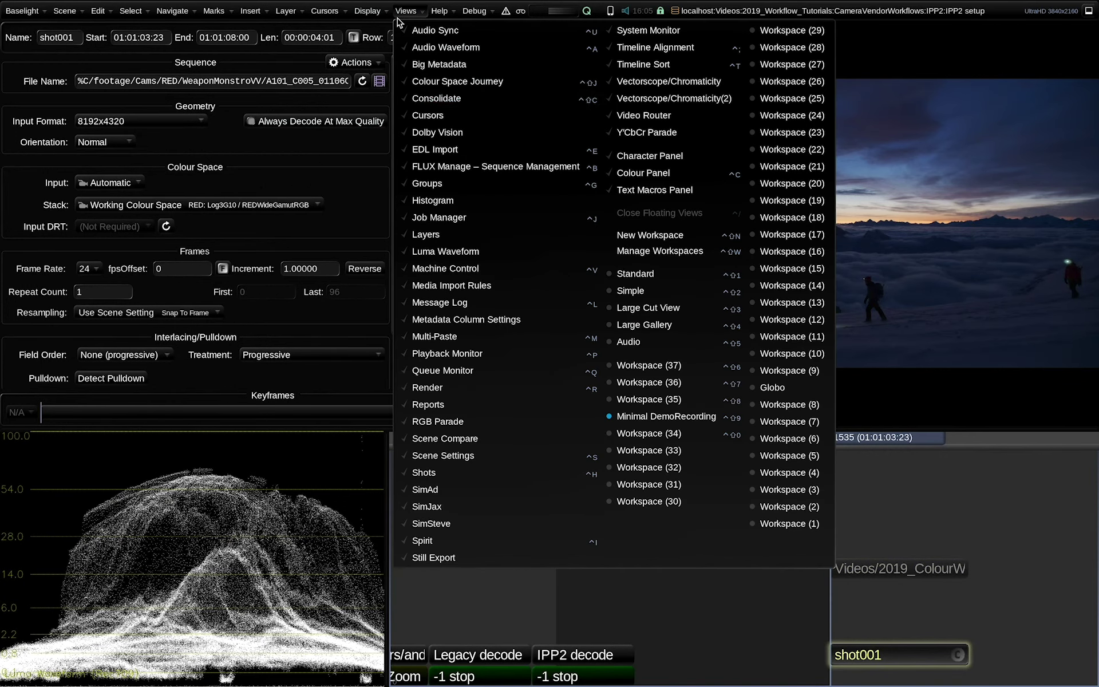
left_click(421, 167)
left_click(86, 141)
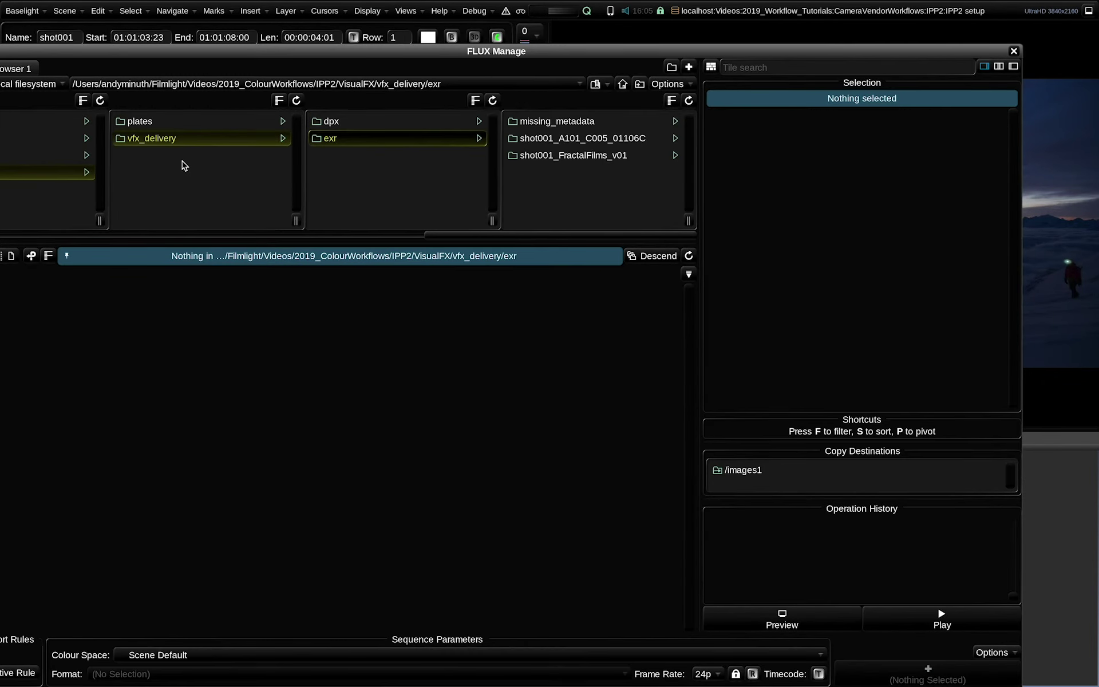
left_click(521, 138)
left_click(523, 149)
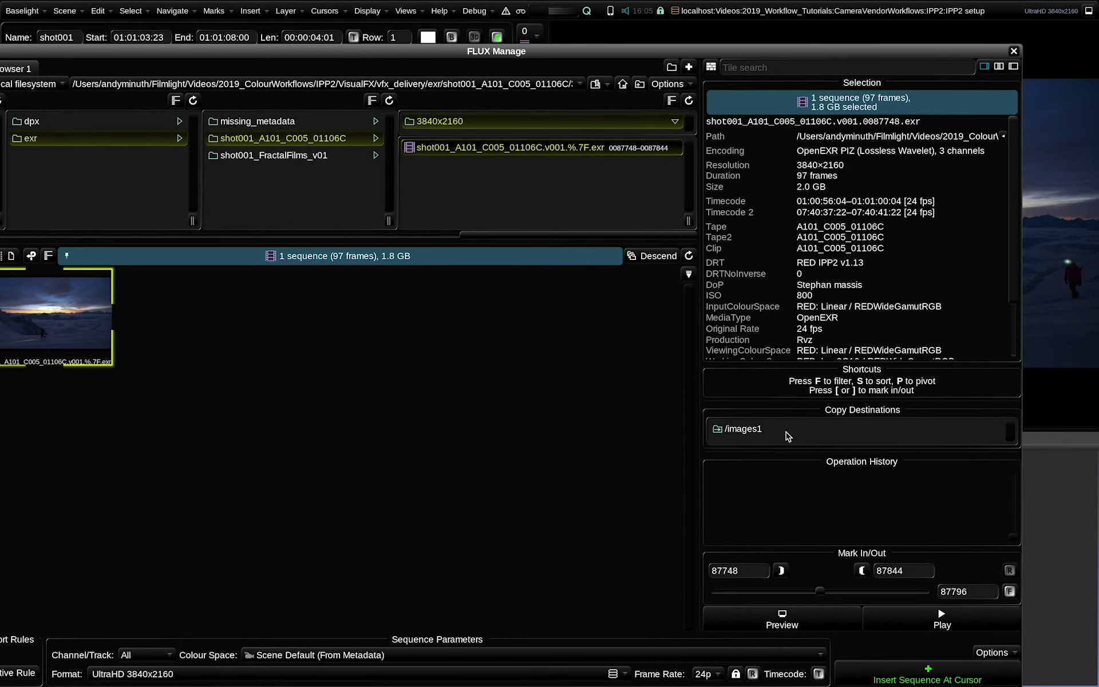
scroll(1014, 264, "down", 3)
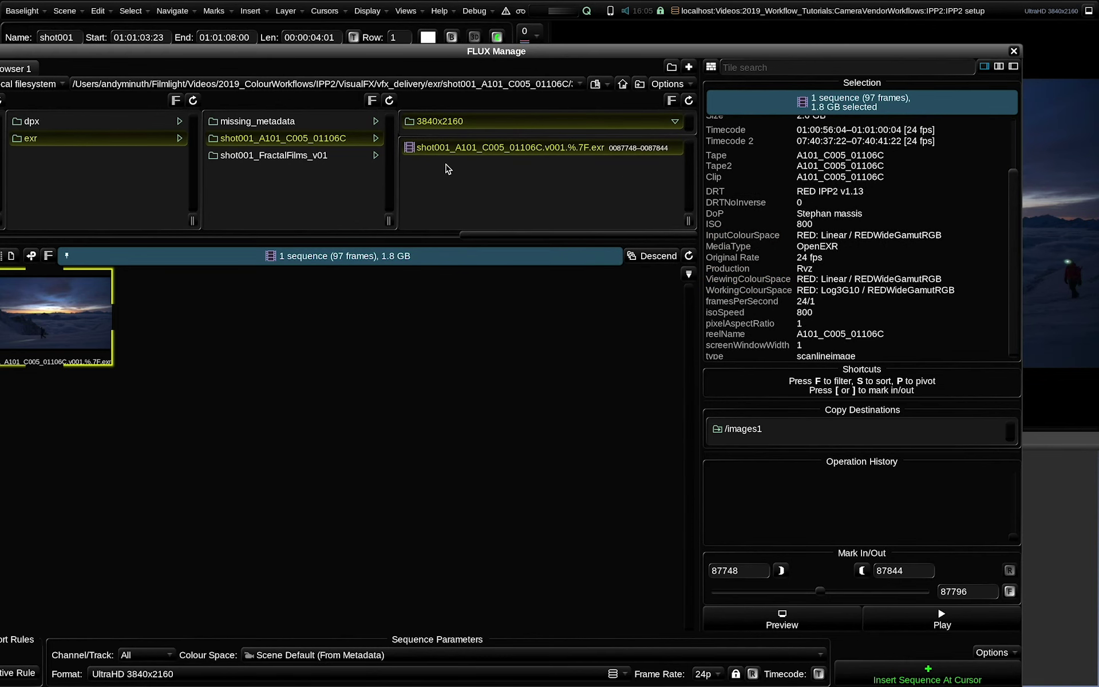
left_click(1014, 52)
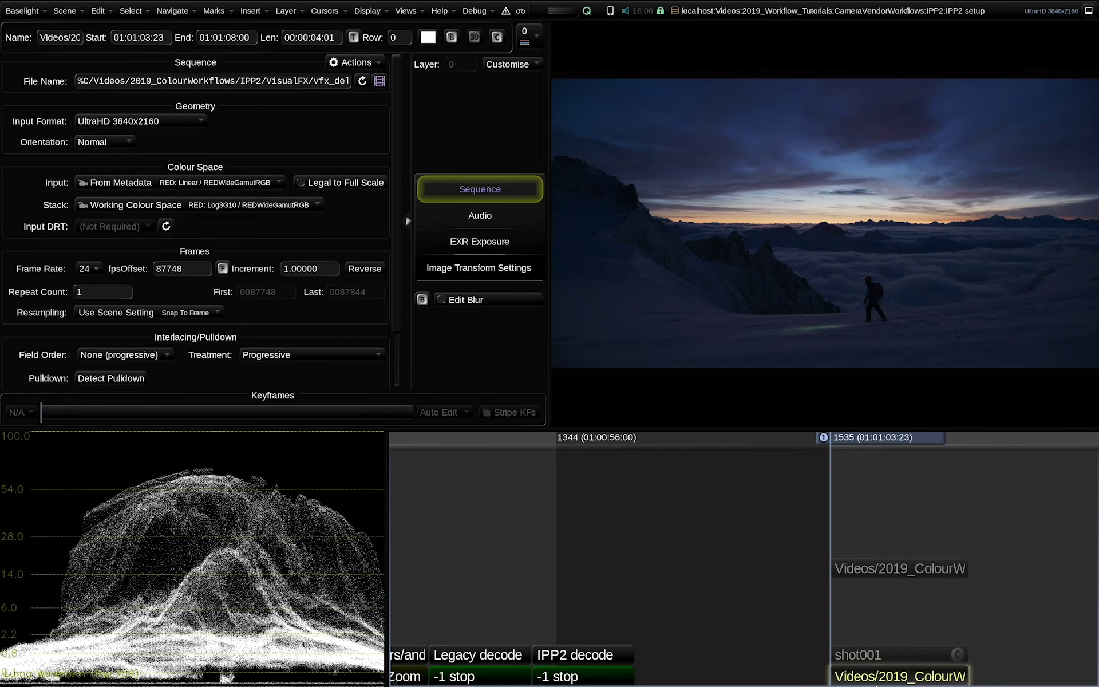
- Delete the EXR strip and insert the missing_metadata v002 EXR sequence instead
key("Delete")
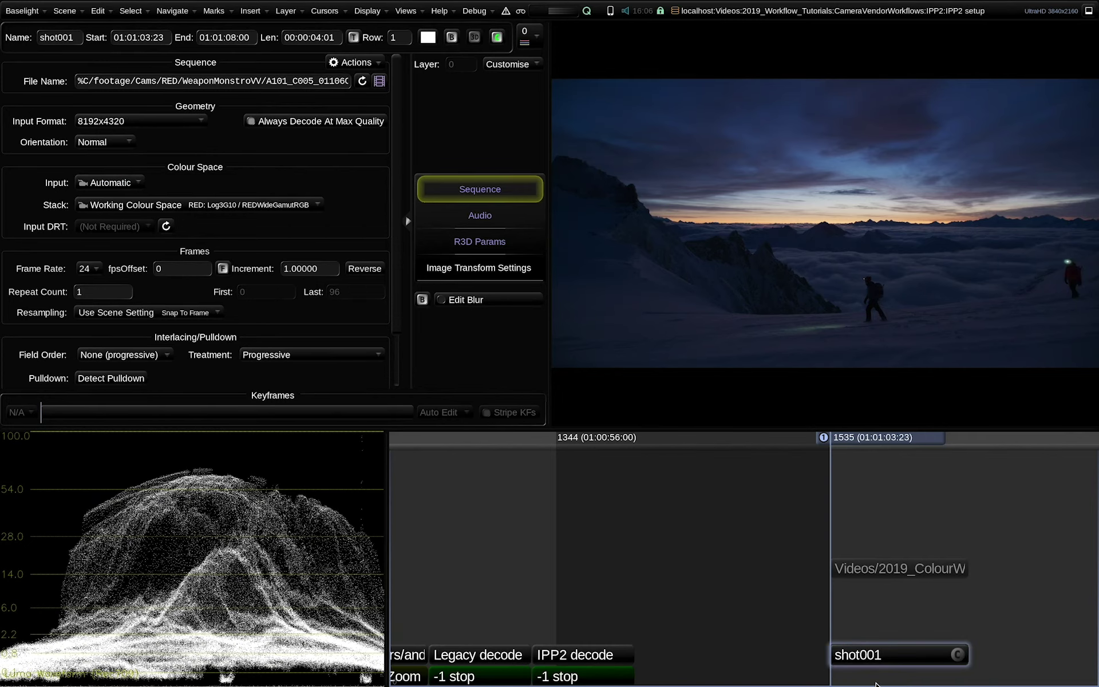
left_click(406, 11)
left_click(430, 166)
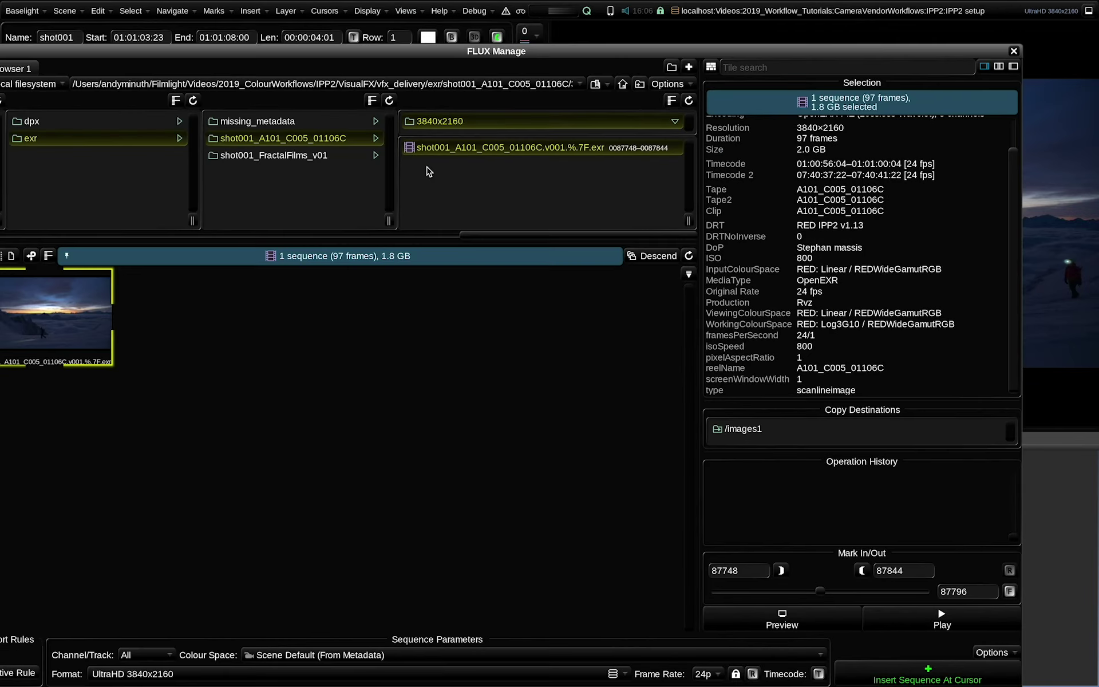
left_click(287, 121)
left_click(508, 147)
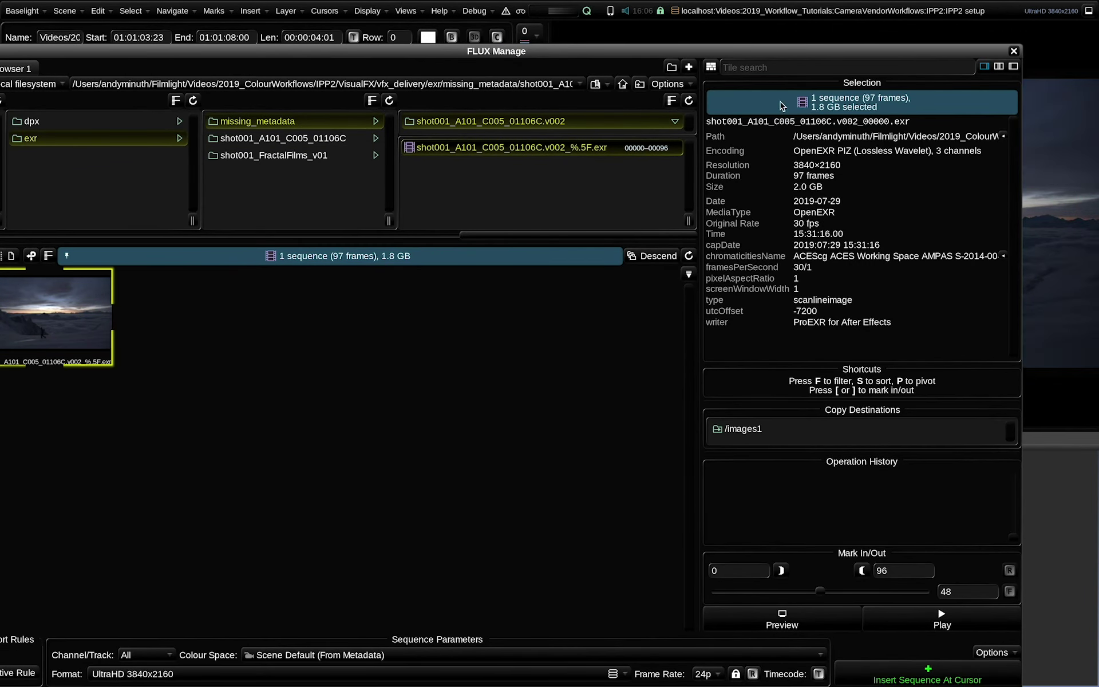
left_click(1013, 51)
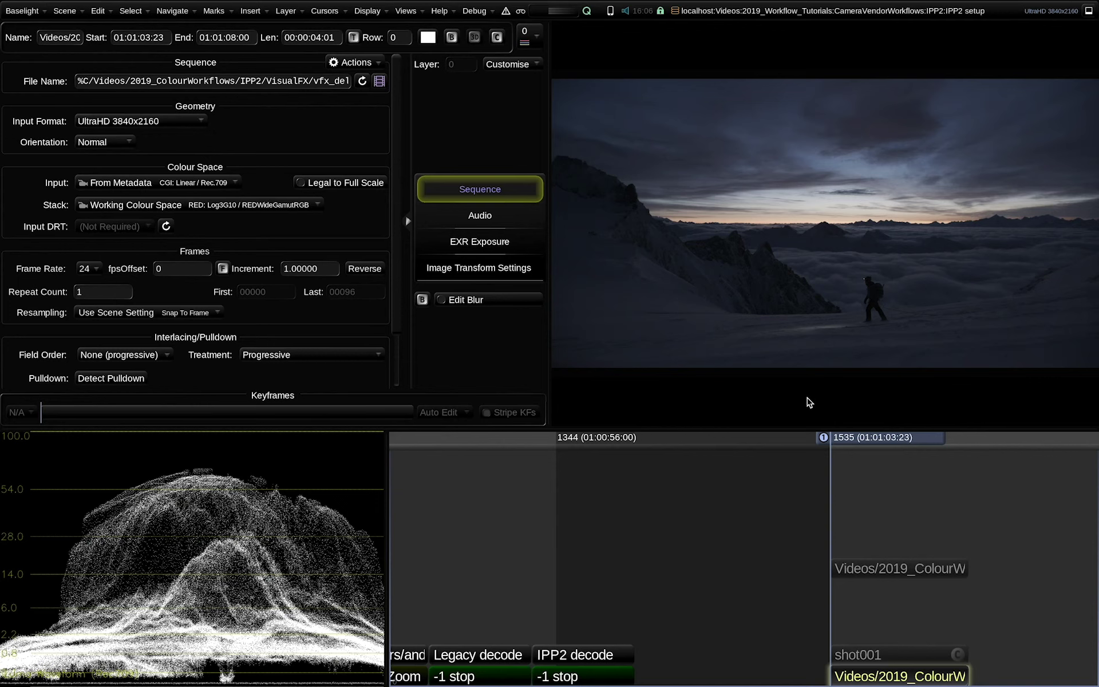
- Flip between shot001 and the v002 strip, which falls back to CGI: Linear / Rec.709
key("Up")
key("Down")
key("Up")
key("Down")
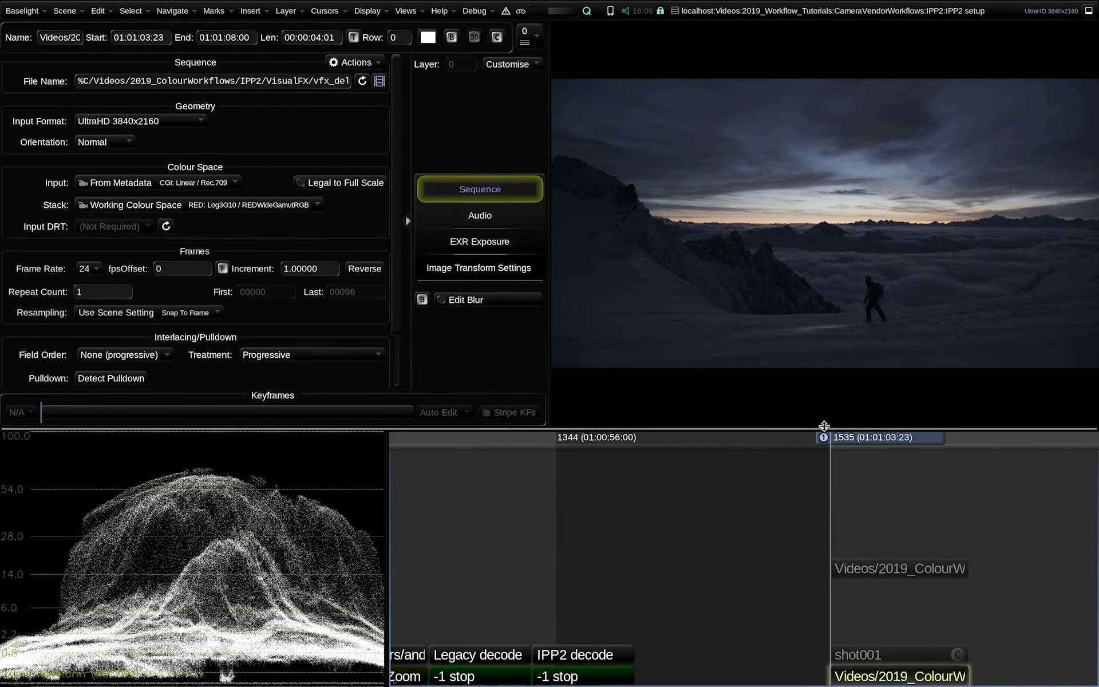
- Set the v002 EXR input to RED: Linear / REDWideGamutRGB and compare it with shot001
left_click(208, 189)
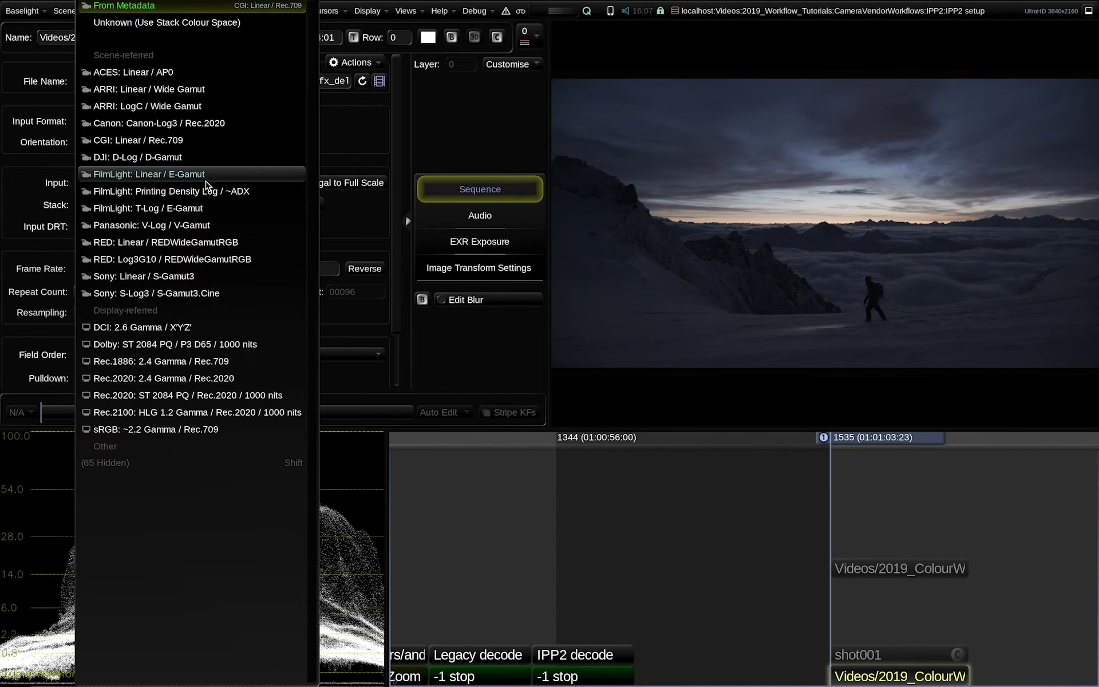
left_click(181, 246)
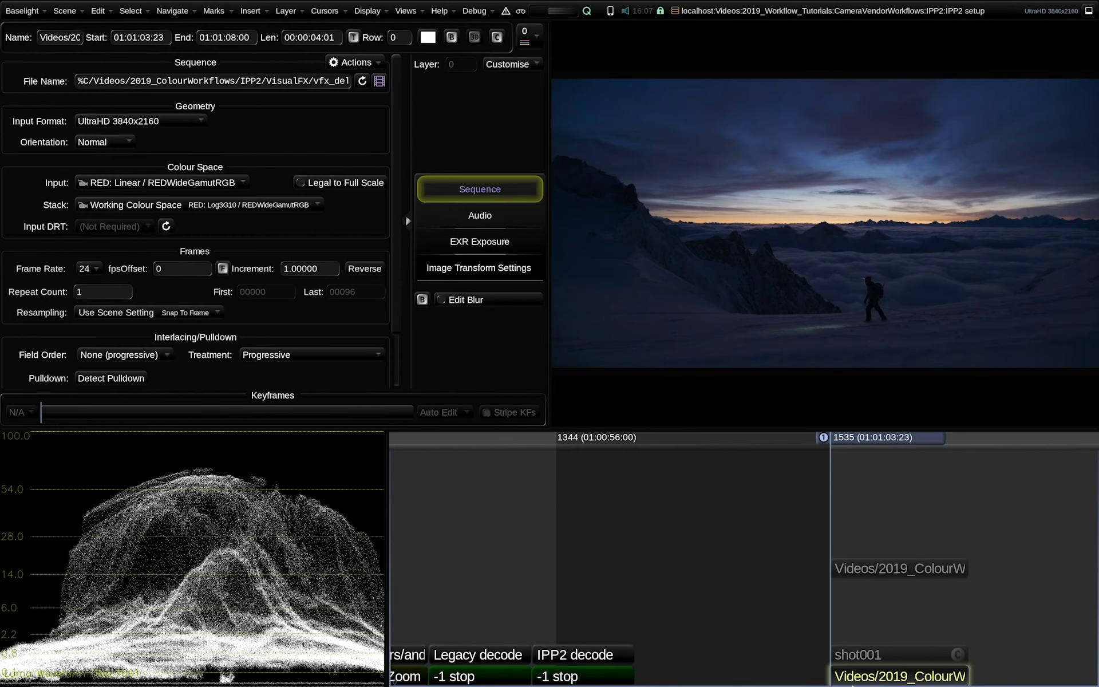
key("Up")
key("Down")
key("Up")
key("Down")
- Scrub to around frame 1600 to check the corrected image against shot001
left_click_drag(870, 444, 925, 581)
key("Up")
key("Down")
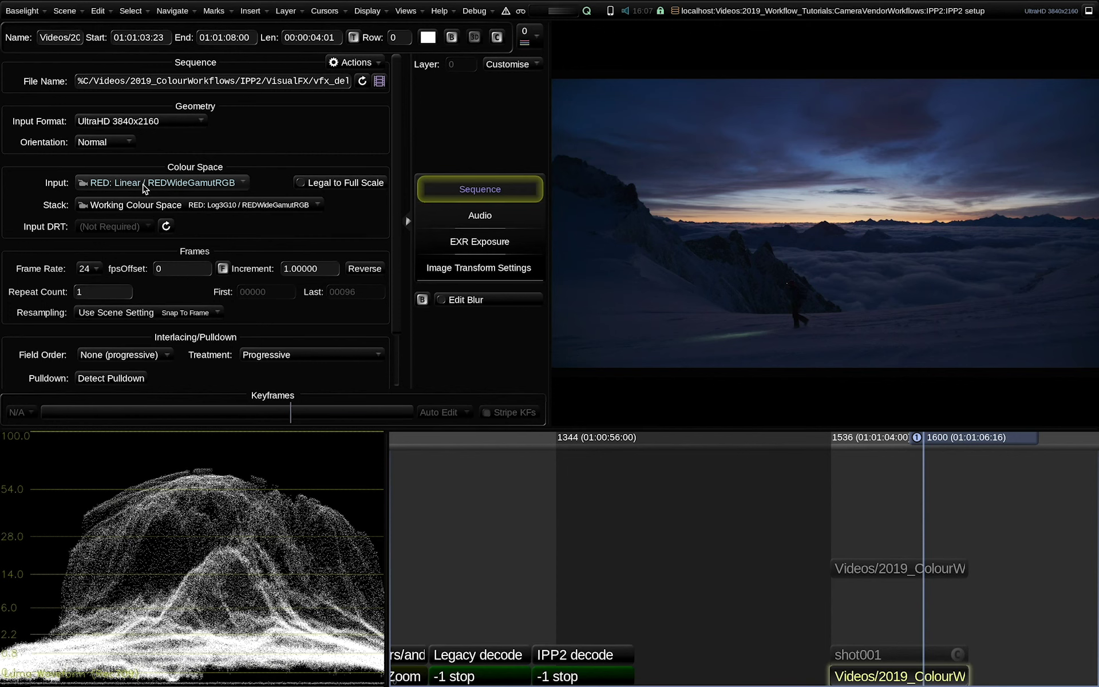
left_click(426, 10)
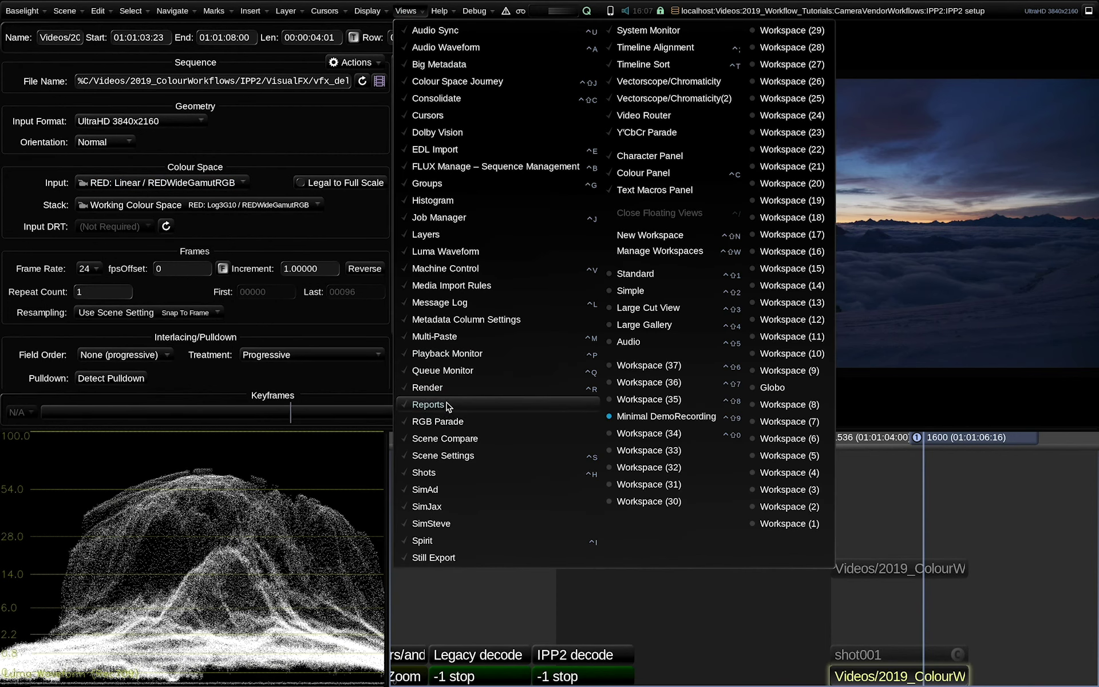
- Turn on the VFX Delivery rule in Media Import Rules so two rules apply
left_click(475, 287)
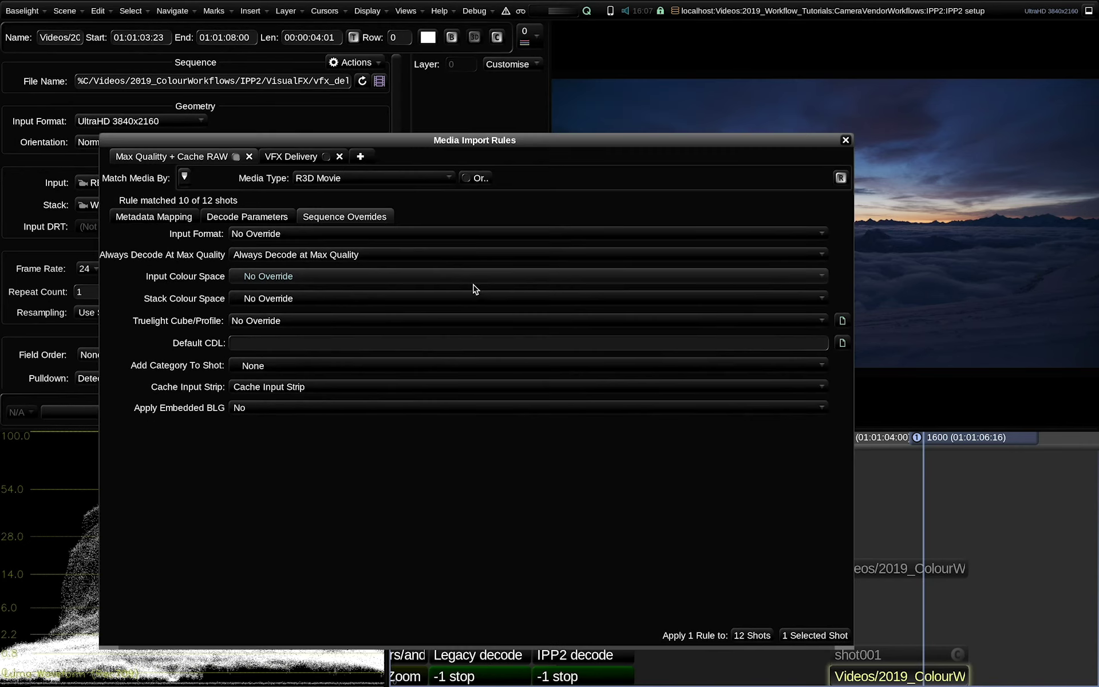
left_click(292, 159)
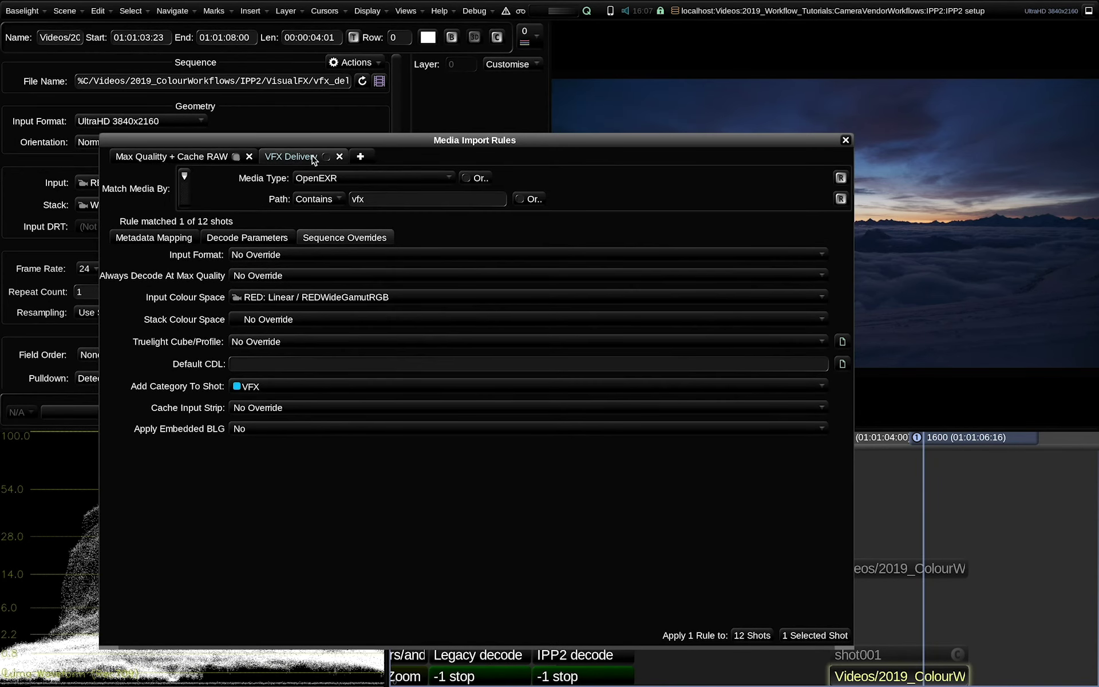
left_click(327, 157)
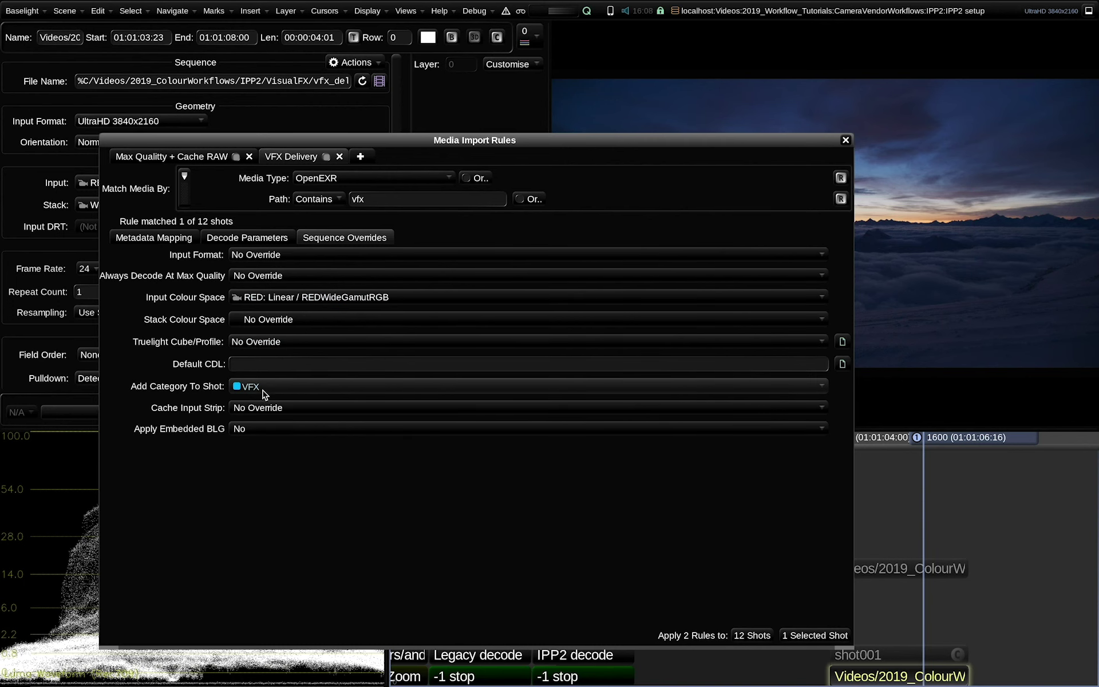
left_click_drag(536, 141, 503, 81)
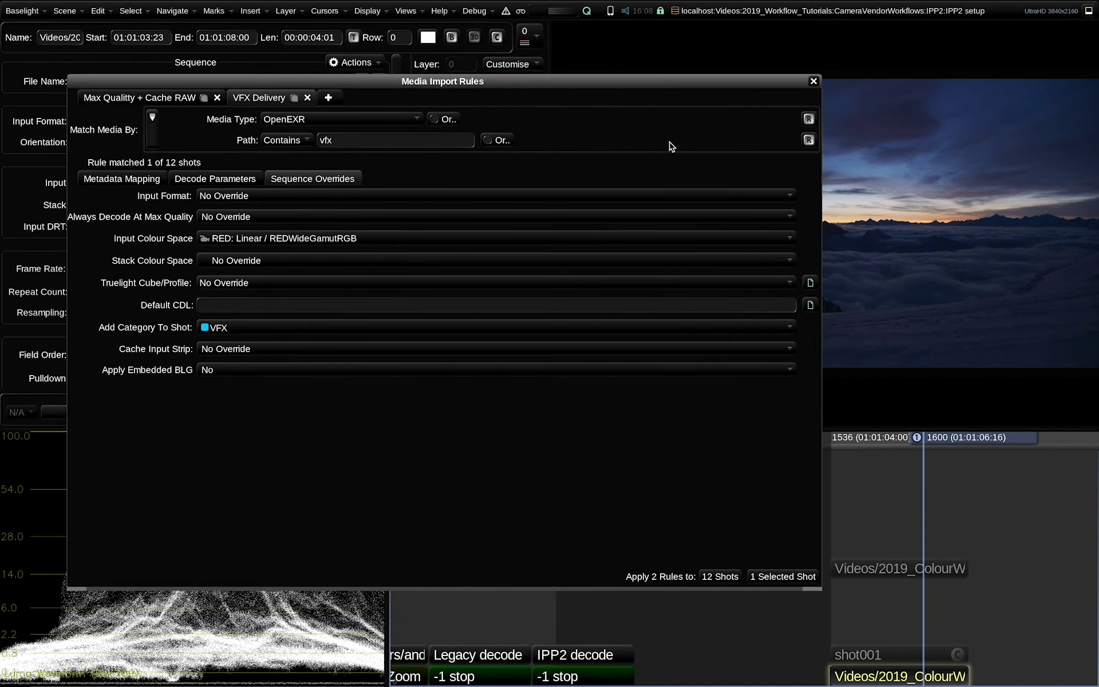
- Close Media Import Rules and put the playhead on shot001's first frame
left_click(814, 82)
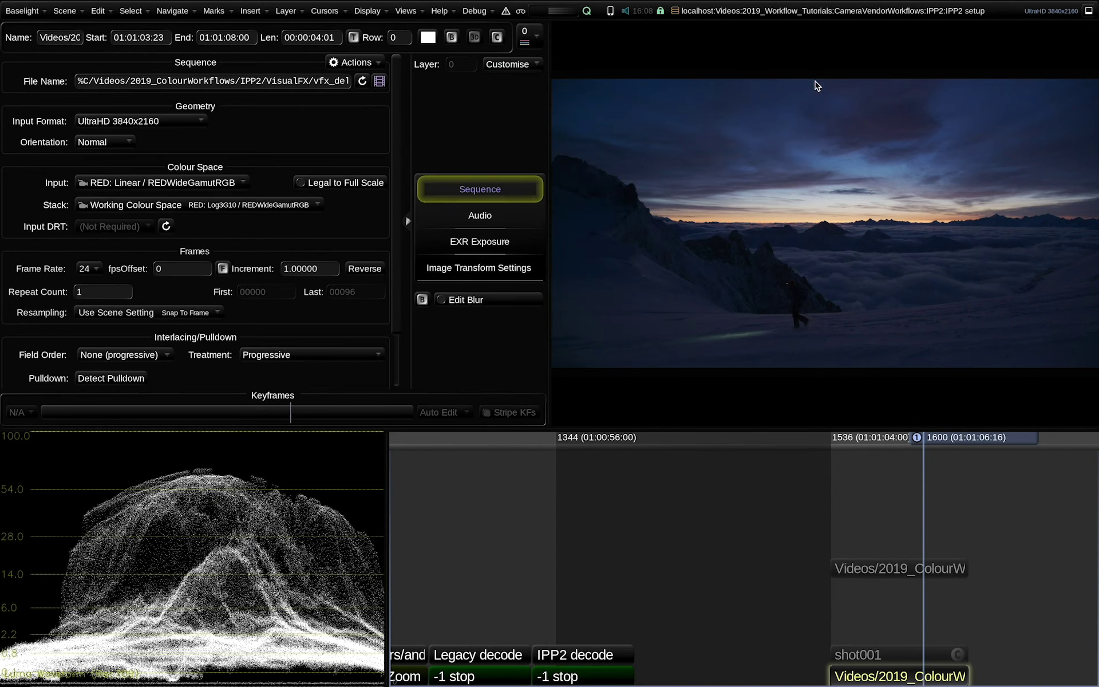
left_click(863, 578)
left_click(849, 598)
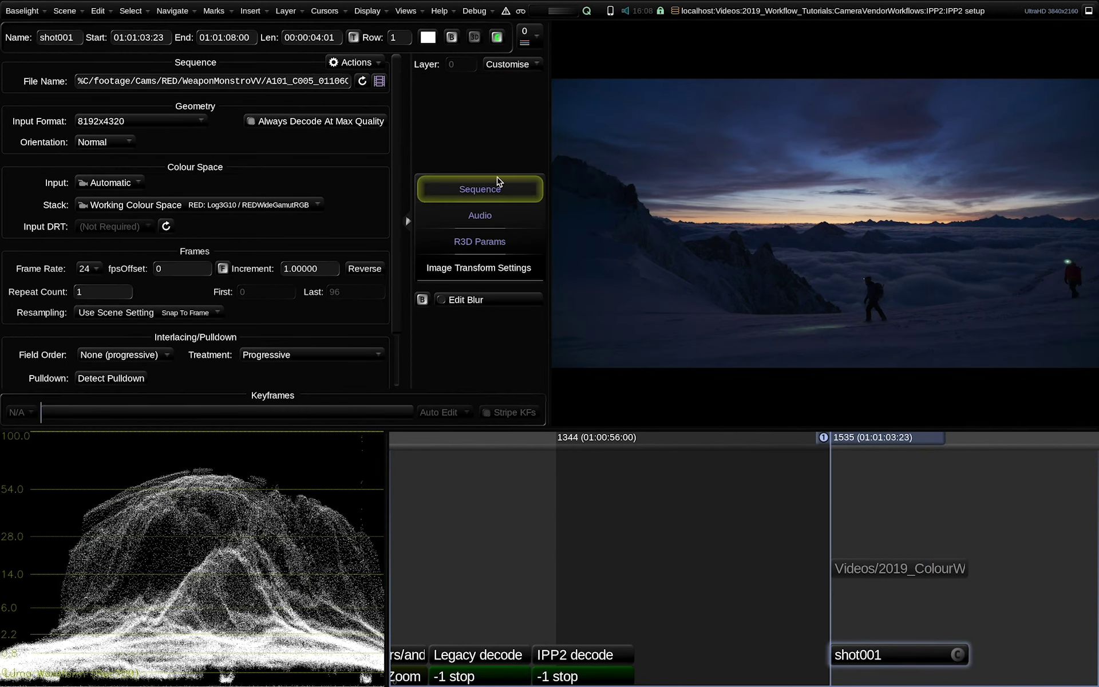
- Insert the missing_metadata v002 EXR sequence at the cursor from FLUX Manage
left_click(407, 11)
left_click(450, 232)
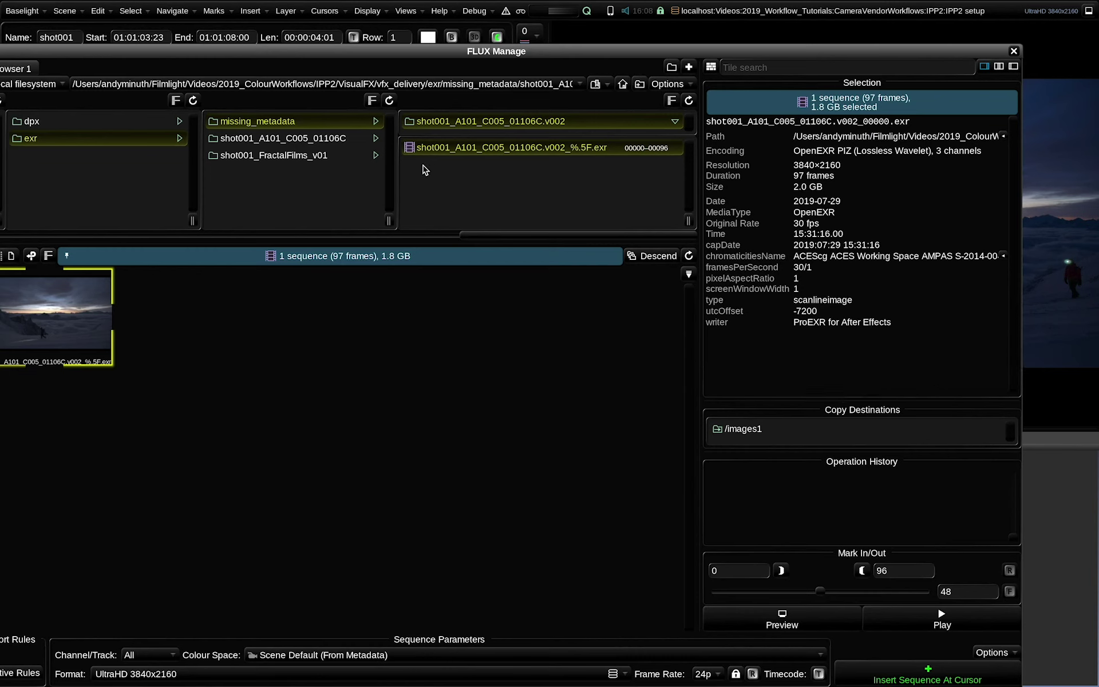
left_click(293, 123)
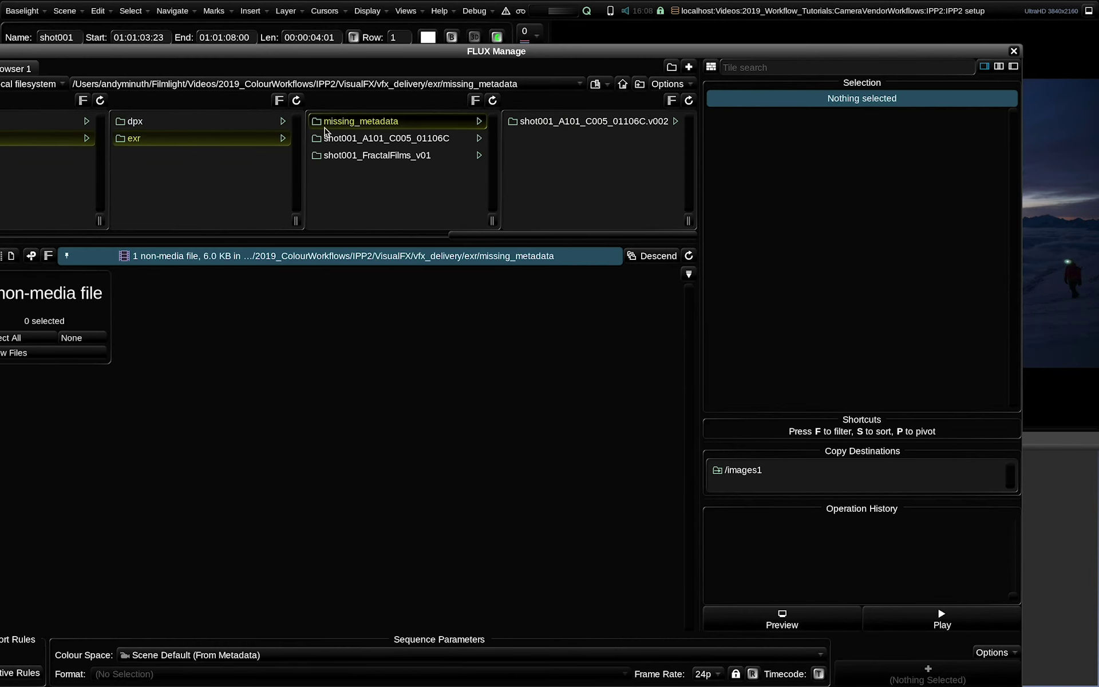
left_click(518, 122)
left_click(520, 127)
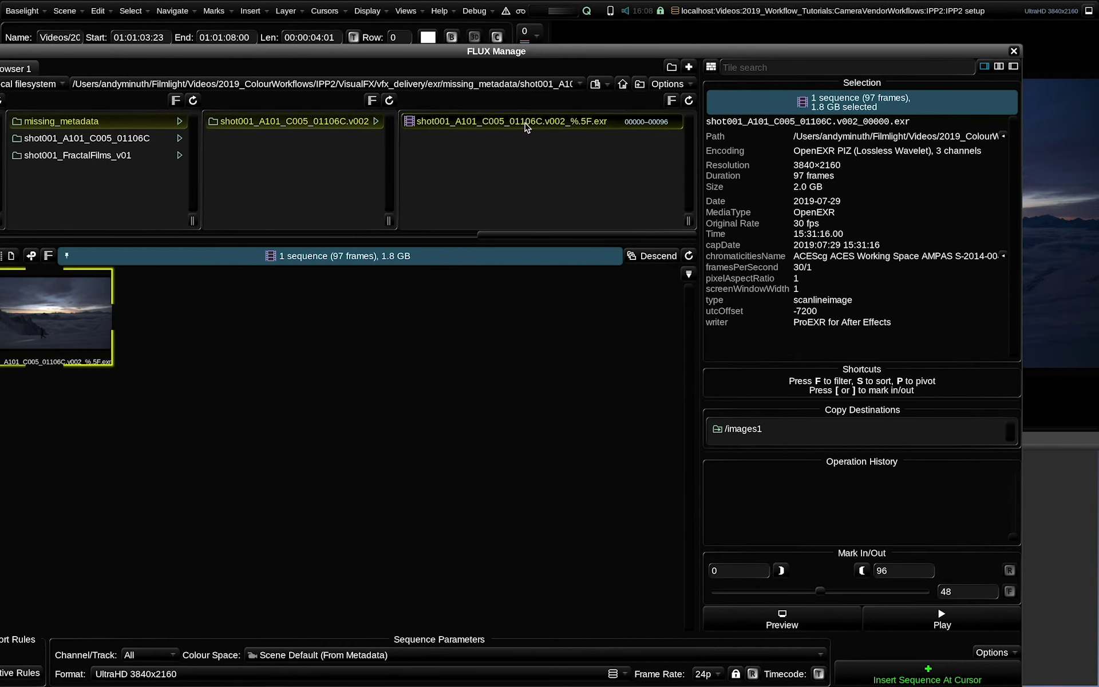
left_click(1015, 52)
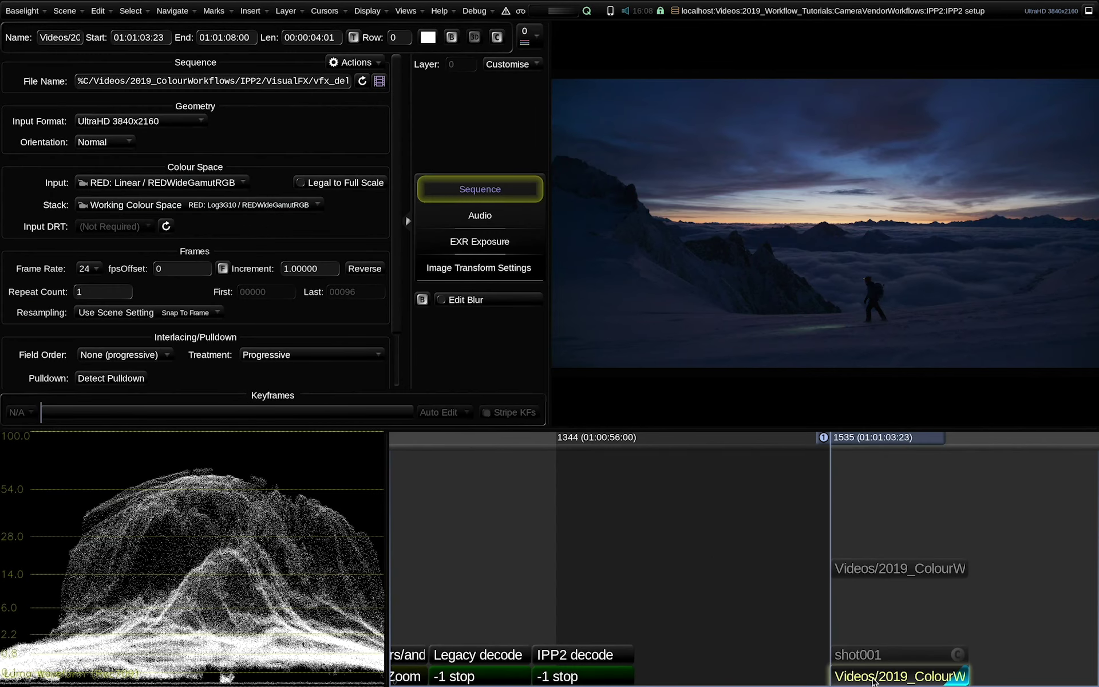
- Check the new VFX strip's categories to confirm the import rule applied
right_click(873, 682)
left_click(964, 680)
scroll(898, 549, "down", 3)
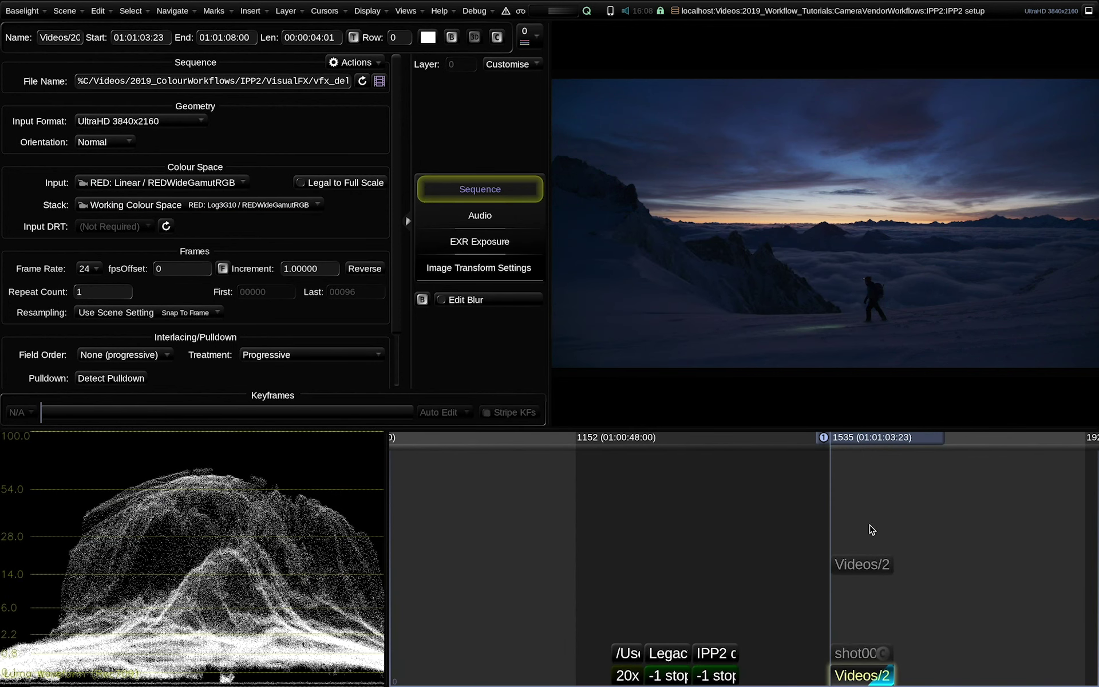
scroll(868, 596, "up", 3)
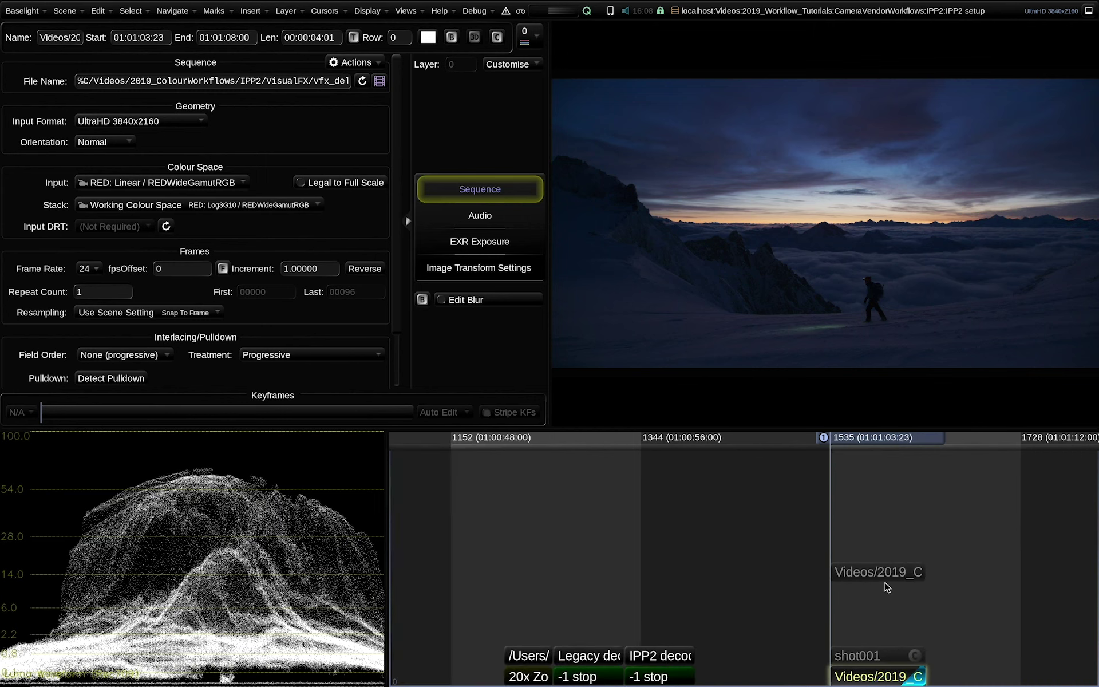
left_click(406, 11)
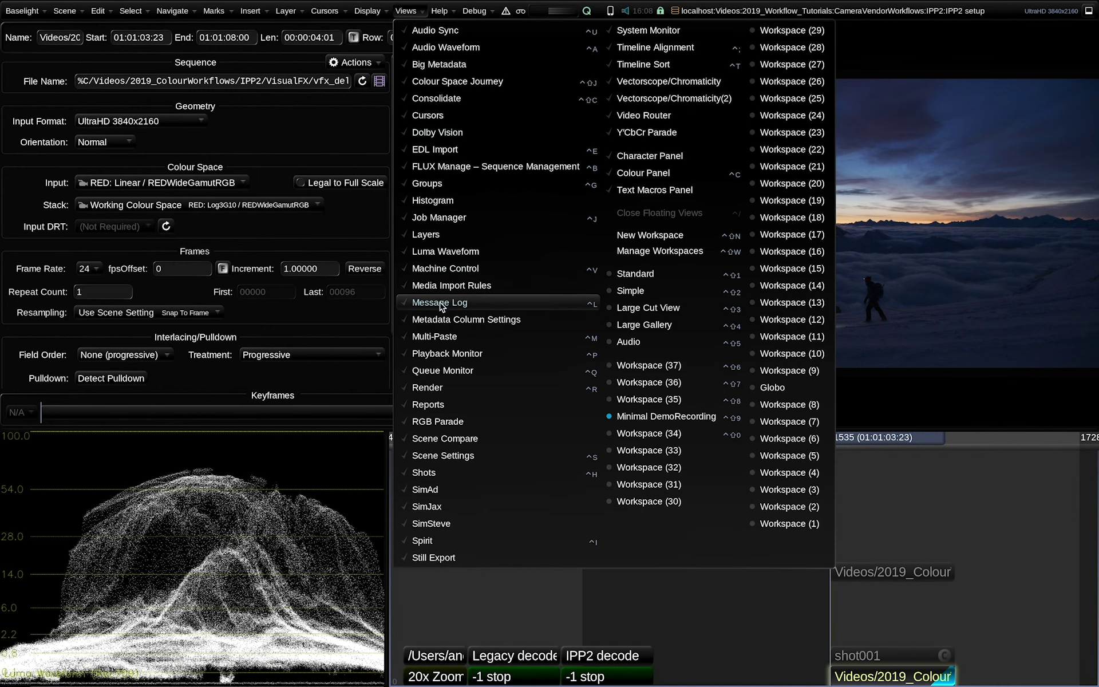
left_click(453, 288)
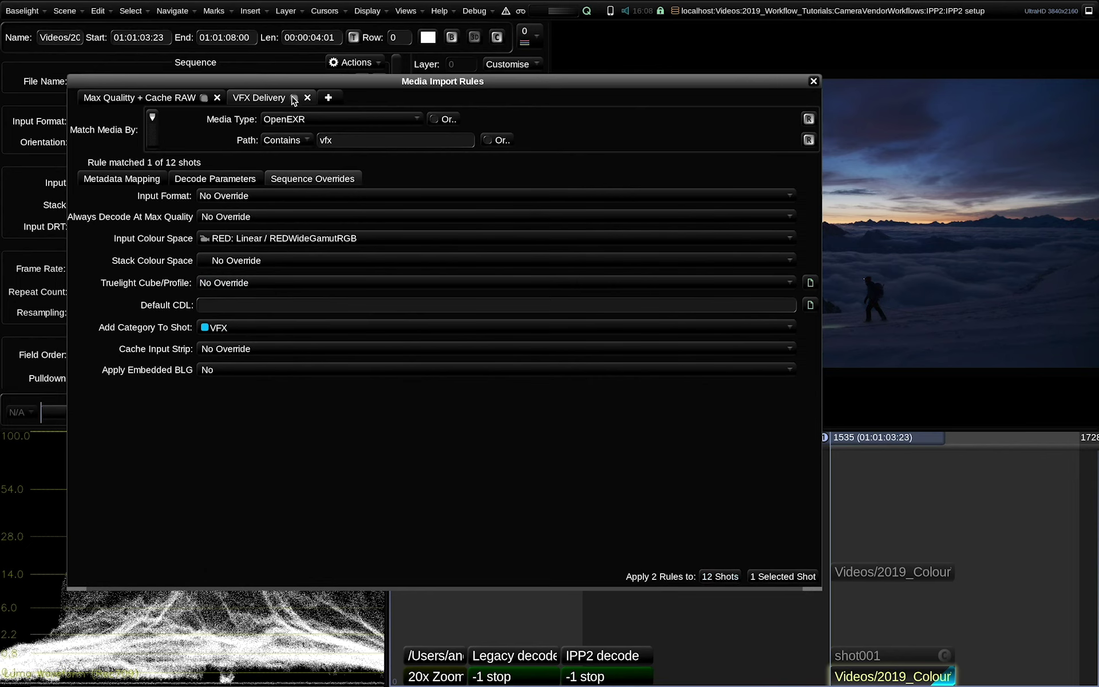
left_click(147, 102)
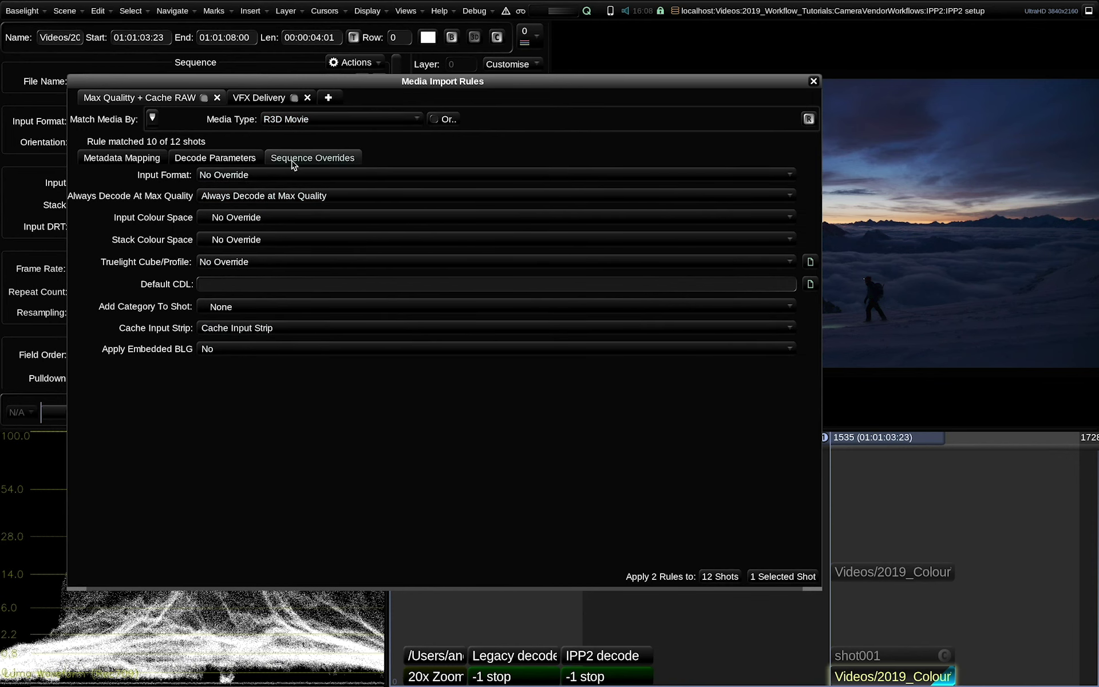
left_click(814, 82)
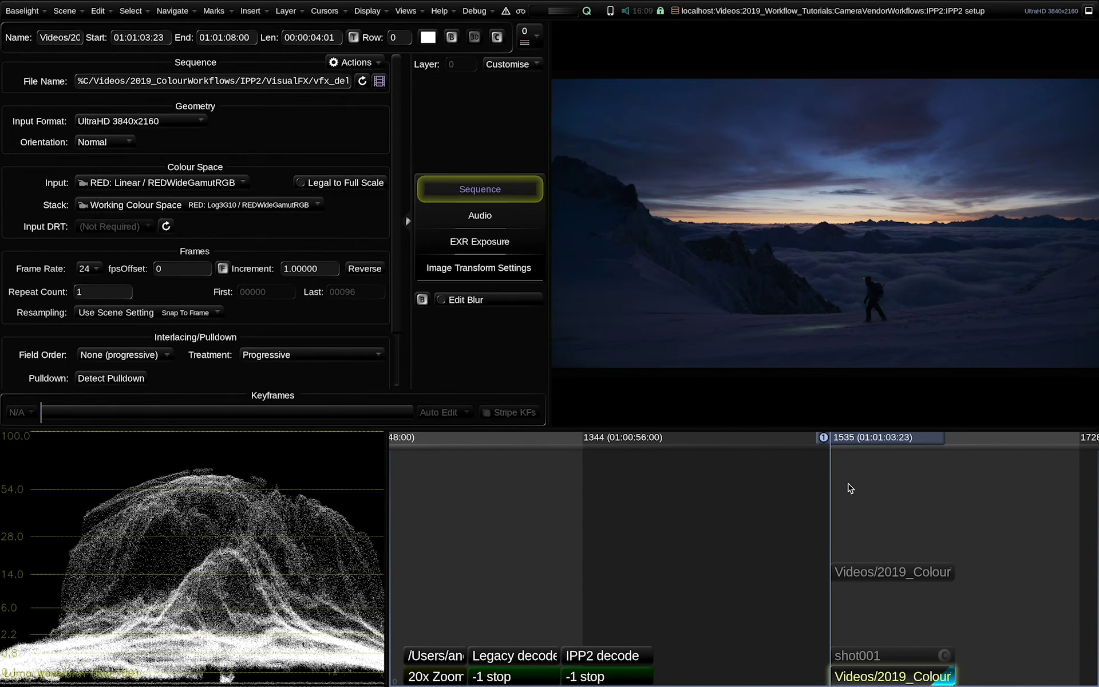